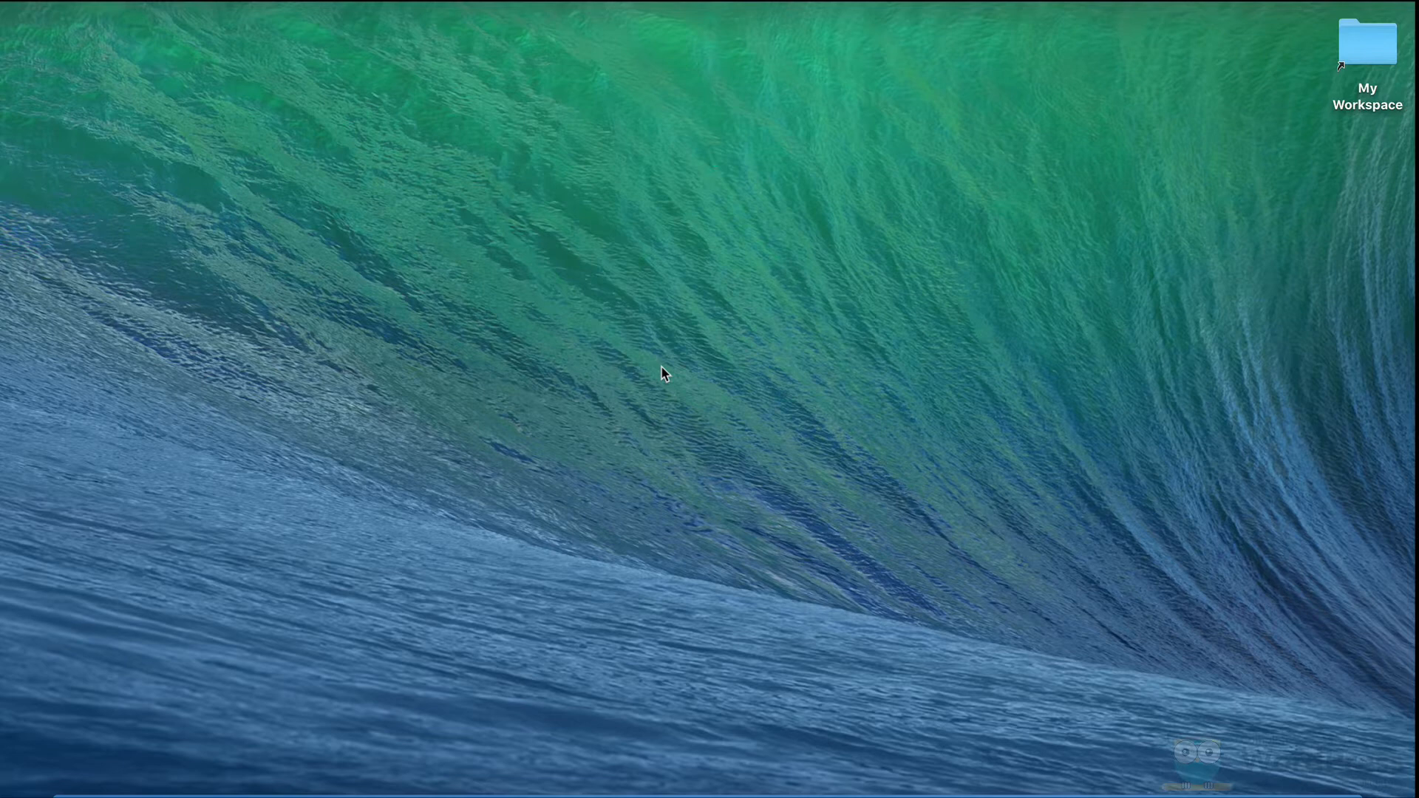
Step: Open a new Chrome window and load gsuite.google.com
click(143, 789)
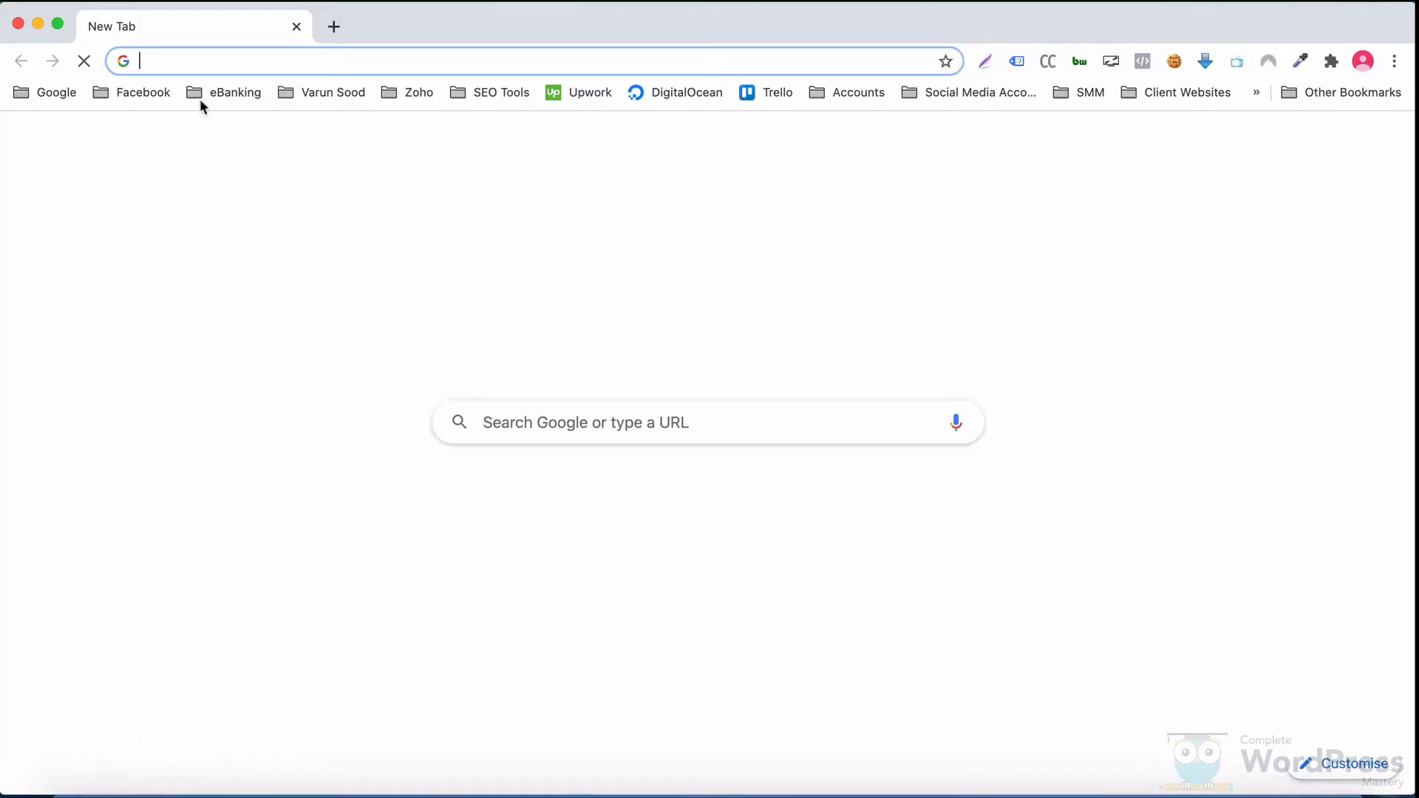
text(gsuite)
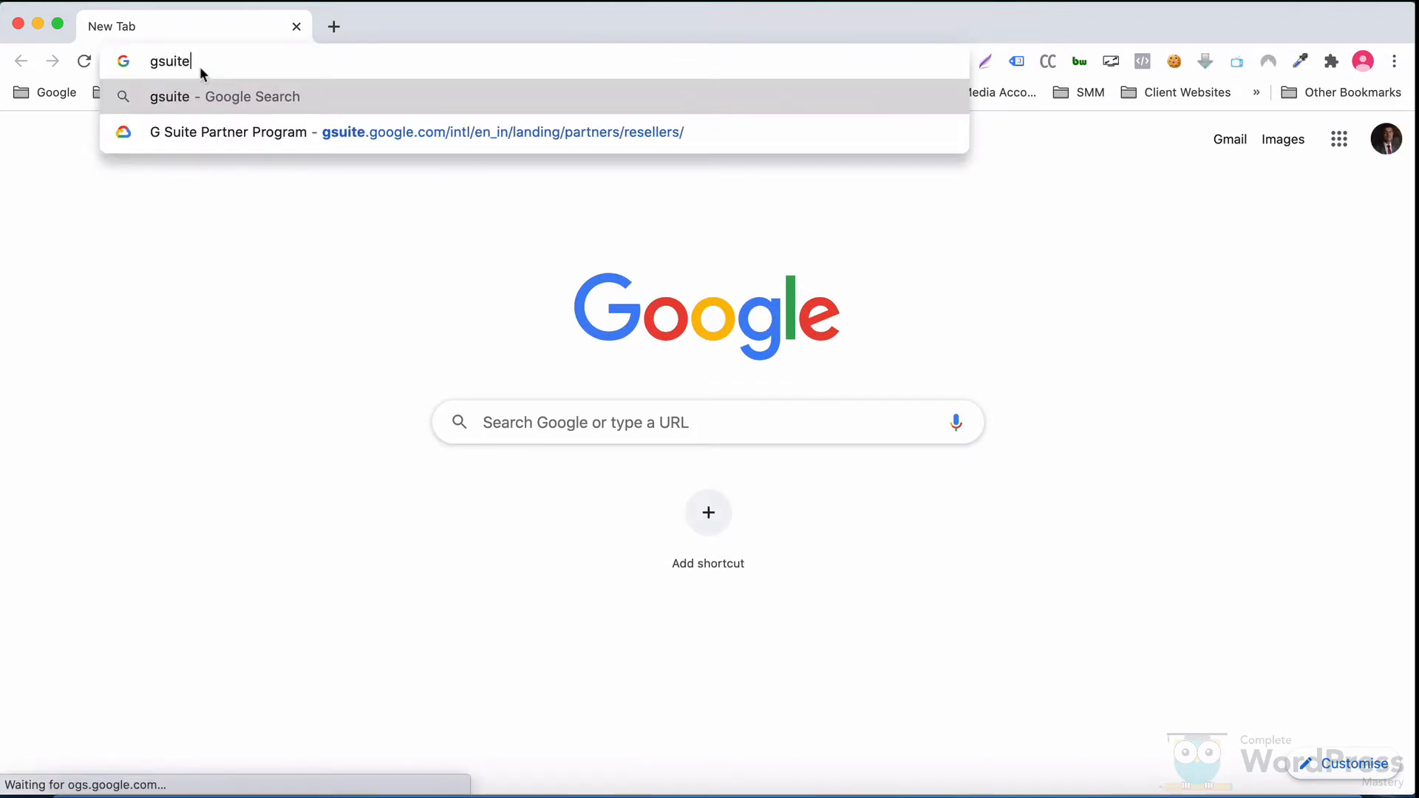
text(.google.com)
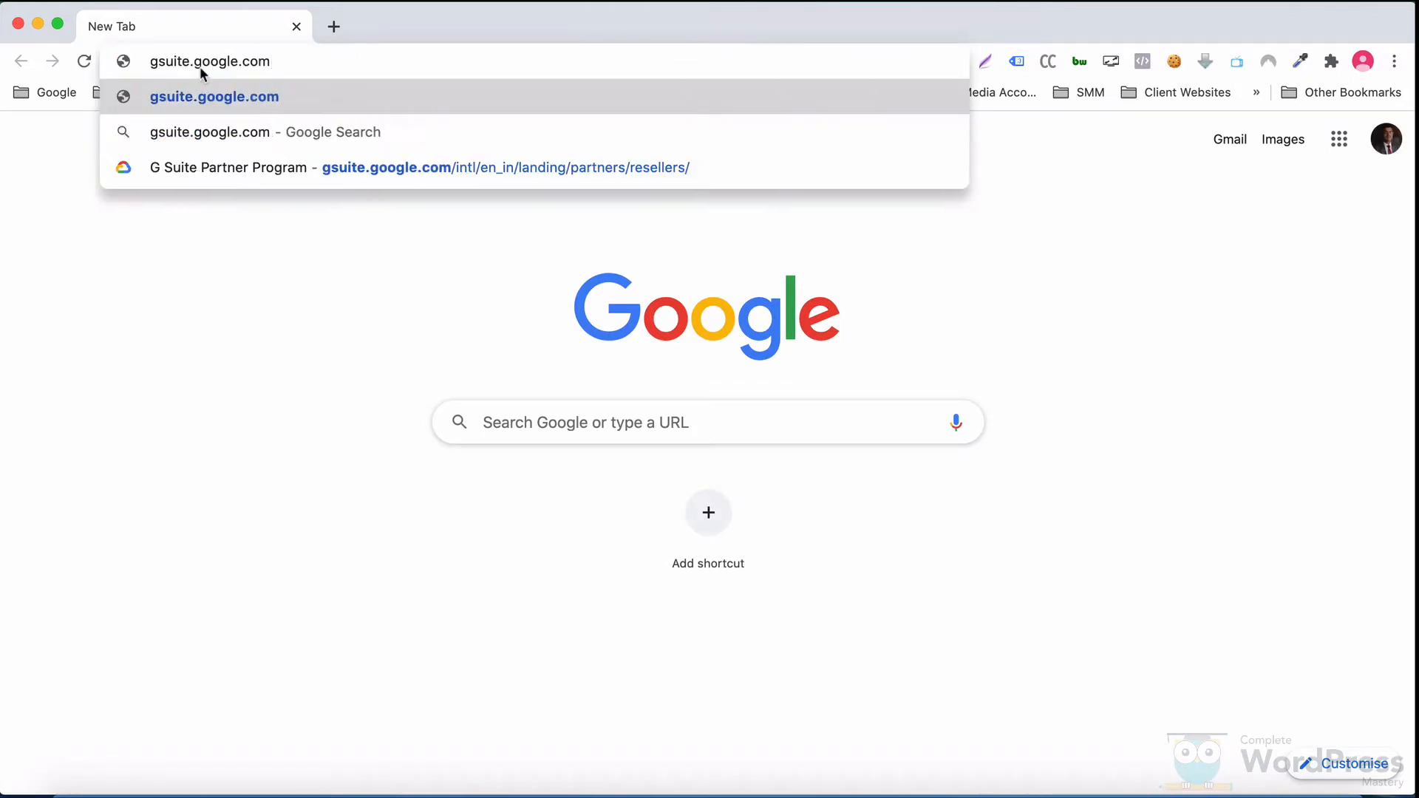
key(Return)
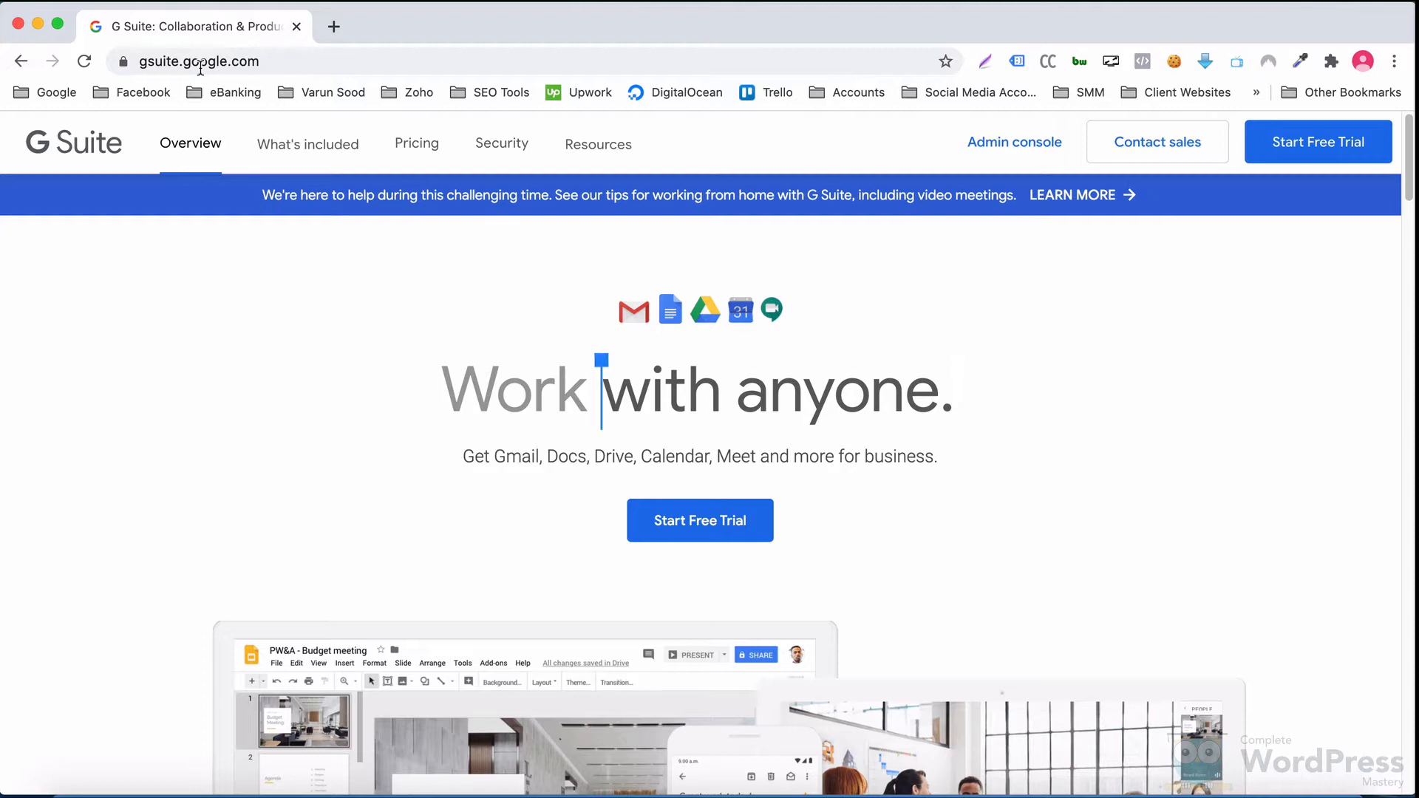
Step: Start a G Suite free trial for 'Complete WordPress Mastery' with just you as the only employee
click(1290, 148)
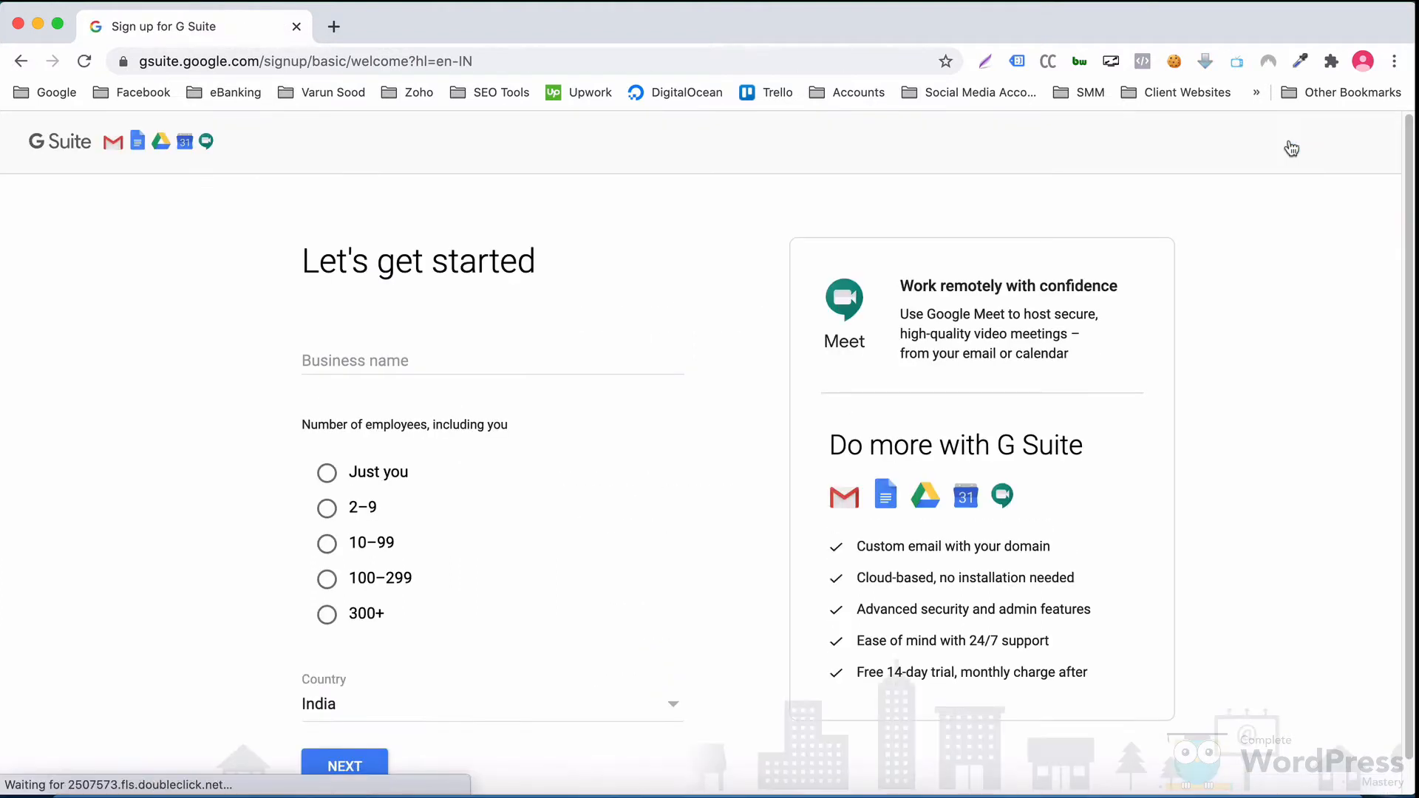
click(365, 365)
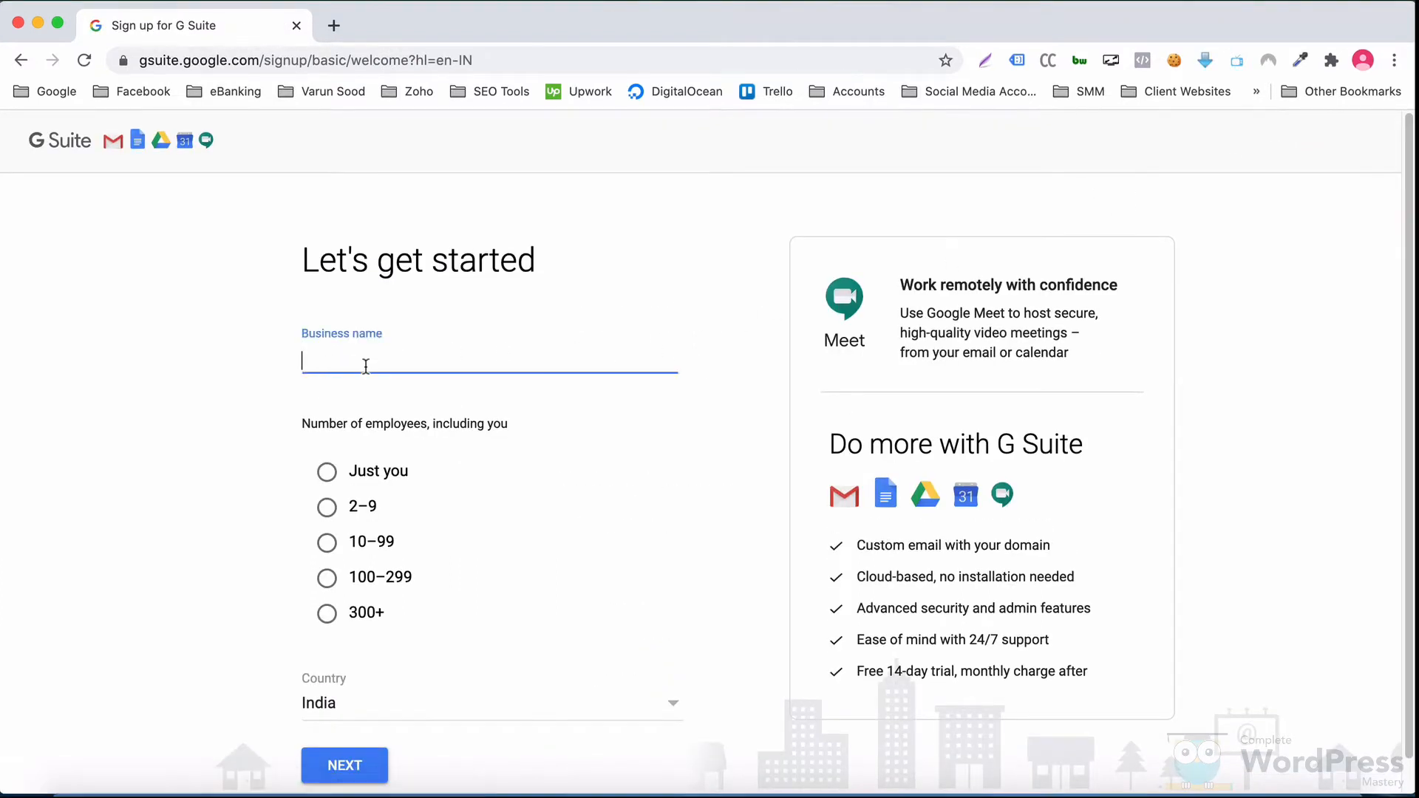
text(Complete WordP)
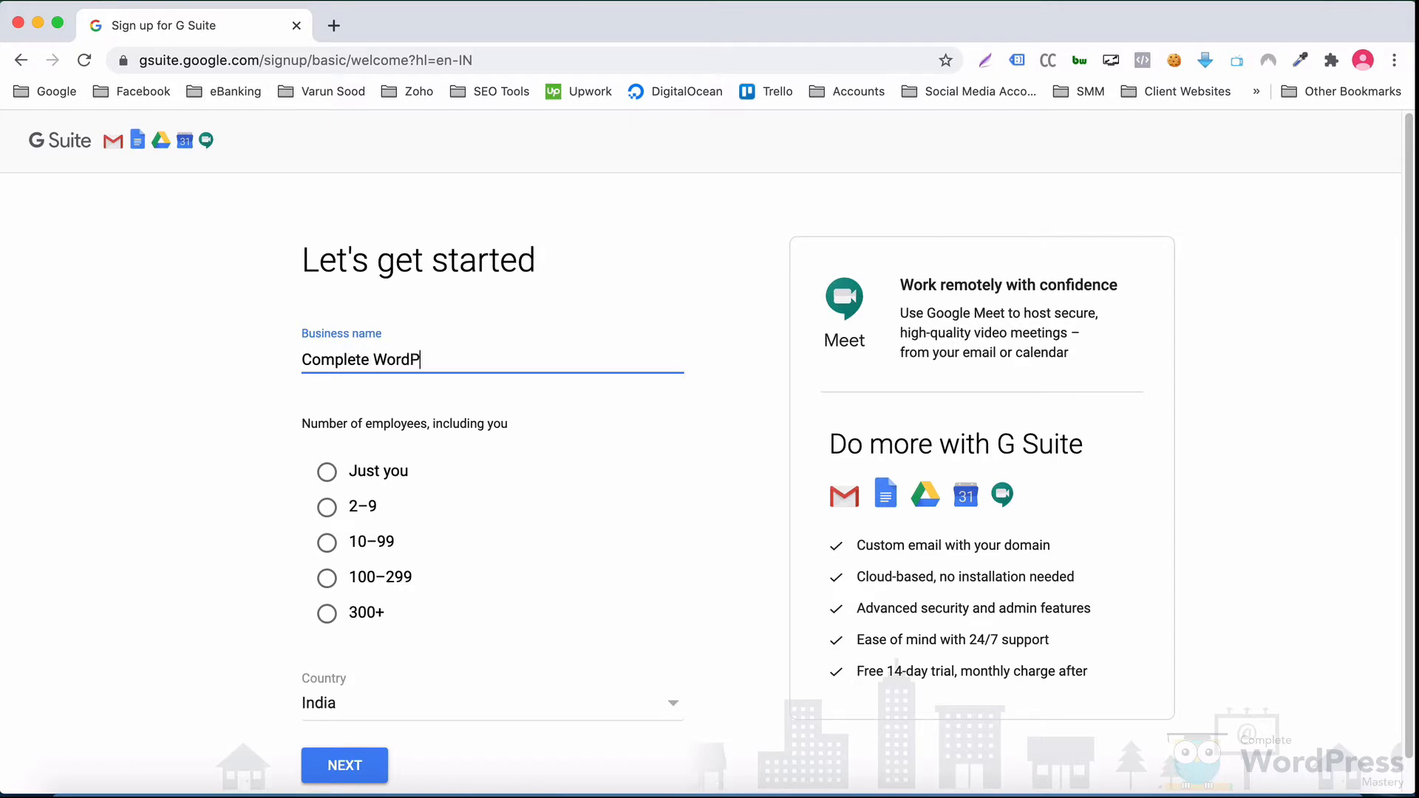
text(ress Mastery)
key(Tab)
click(326, 471)
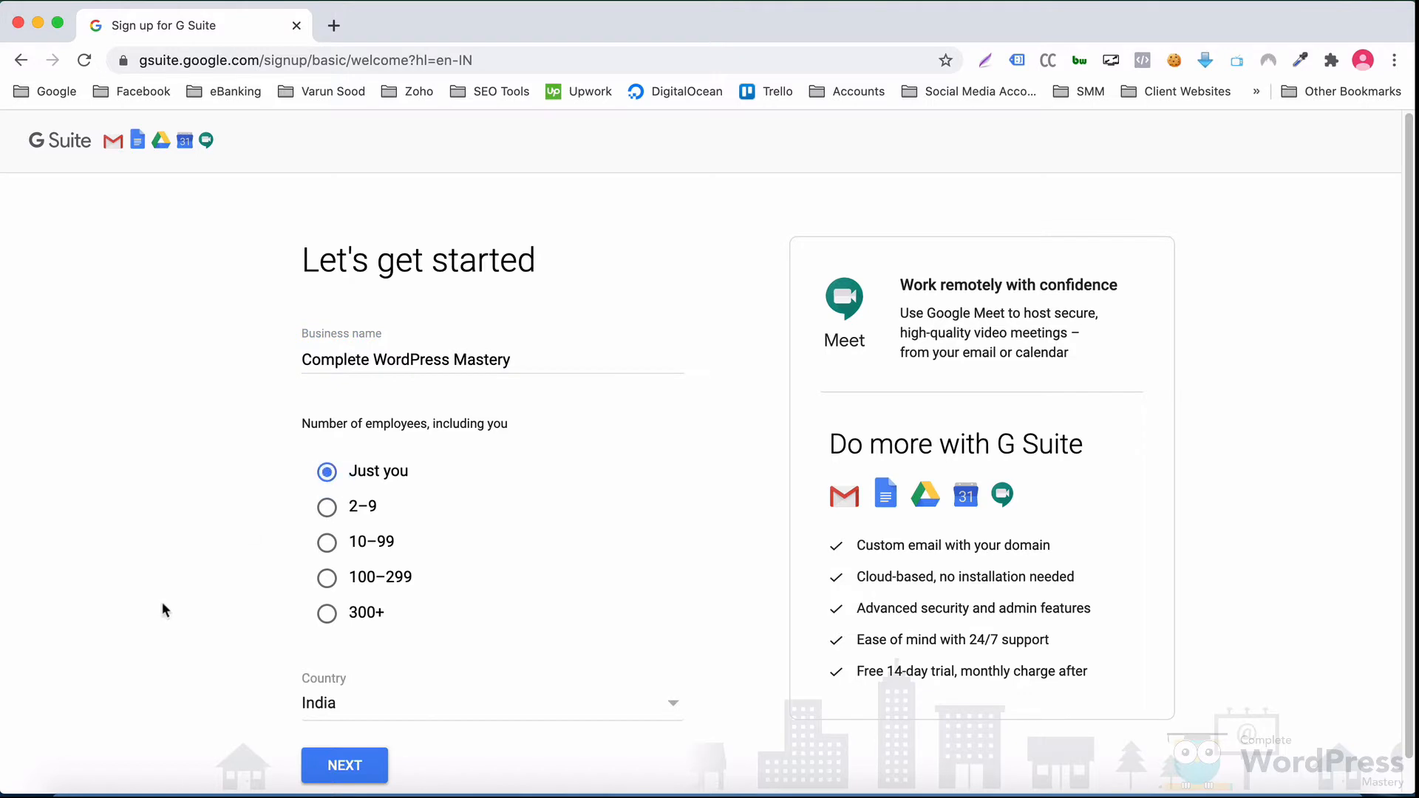
click(337, 774)
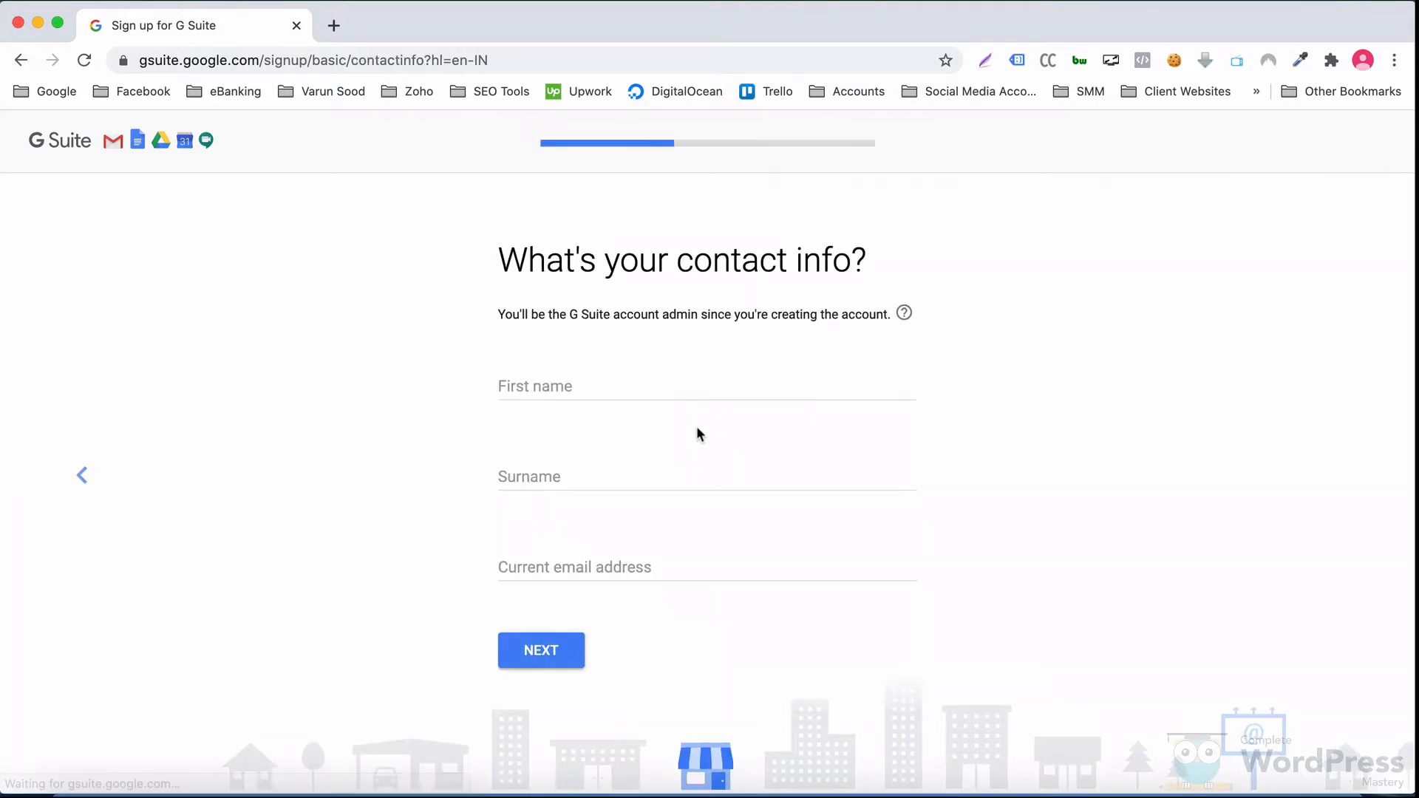
Step: Submit the admin's first name, surname and current email address
click(592, 382)
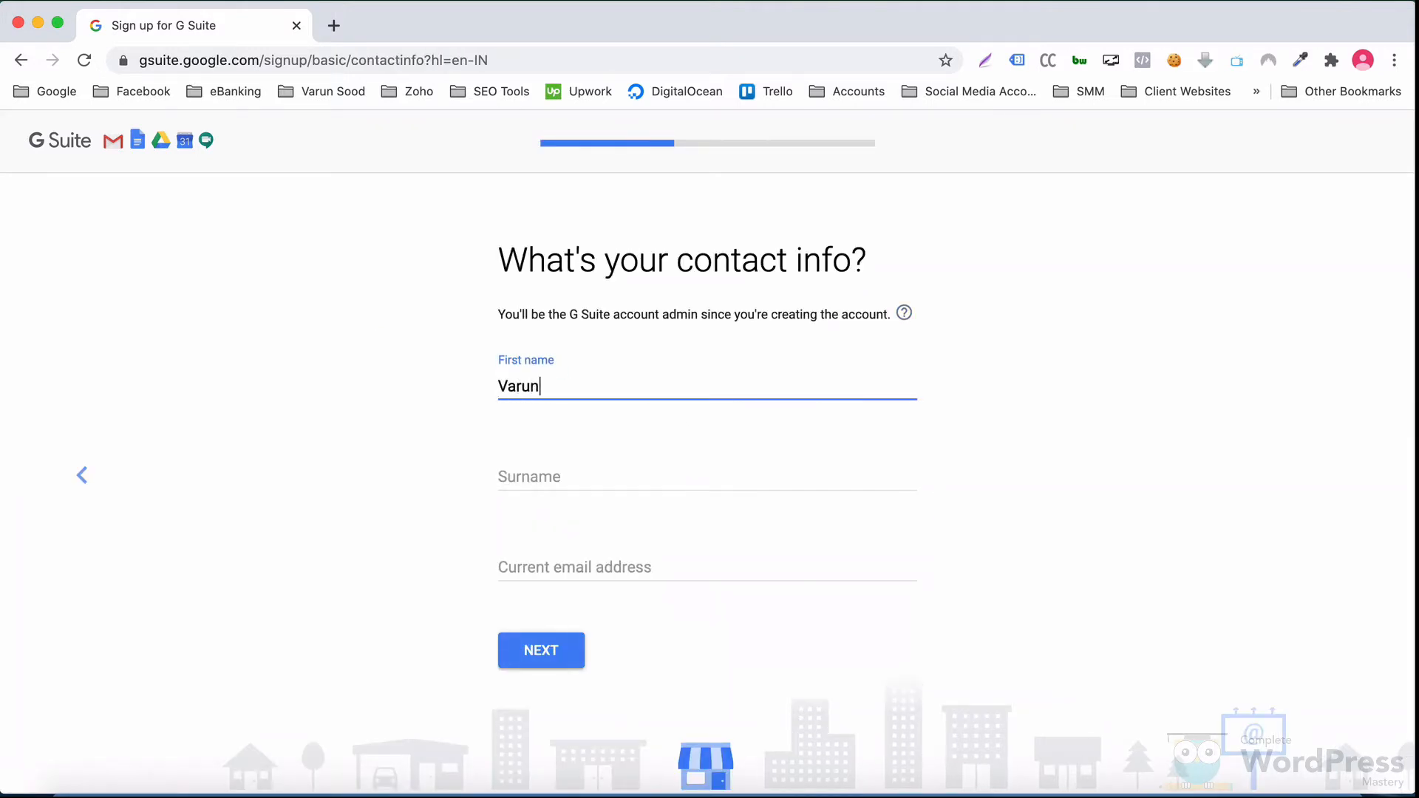
key(Tab)
key(Tab)
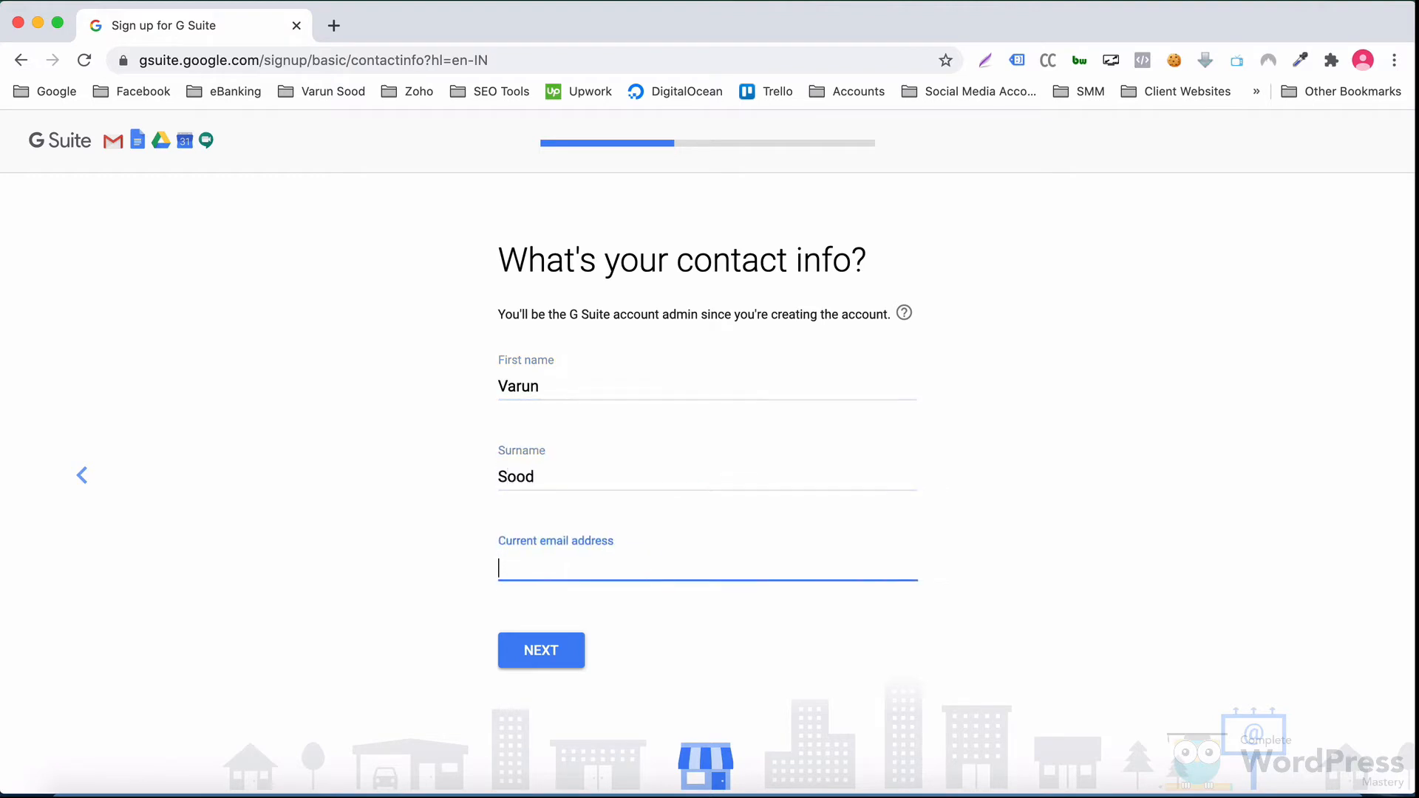
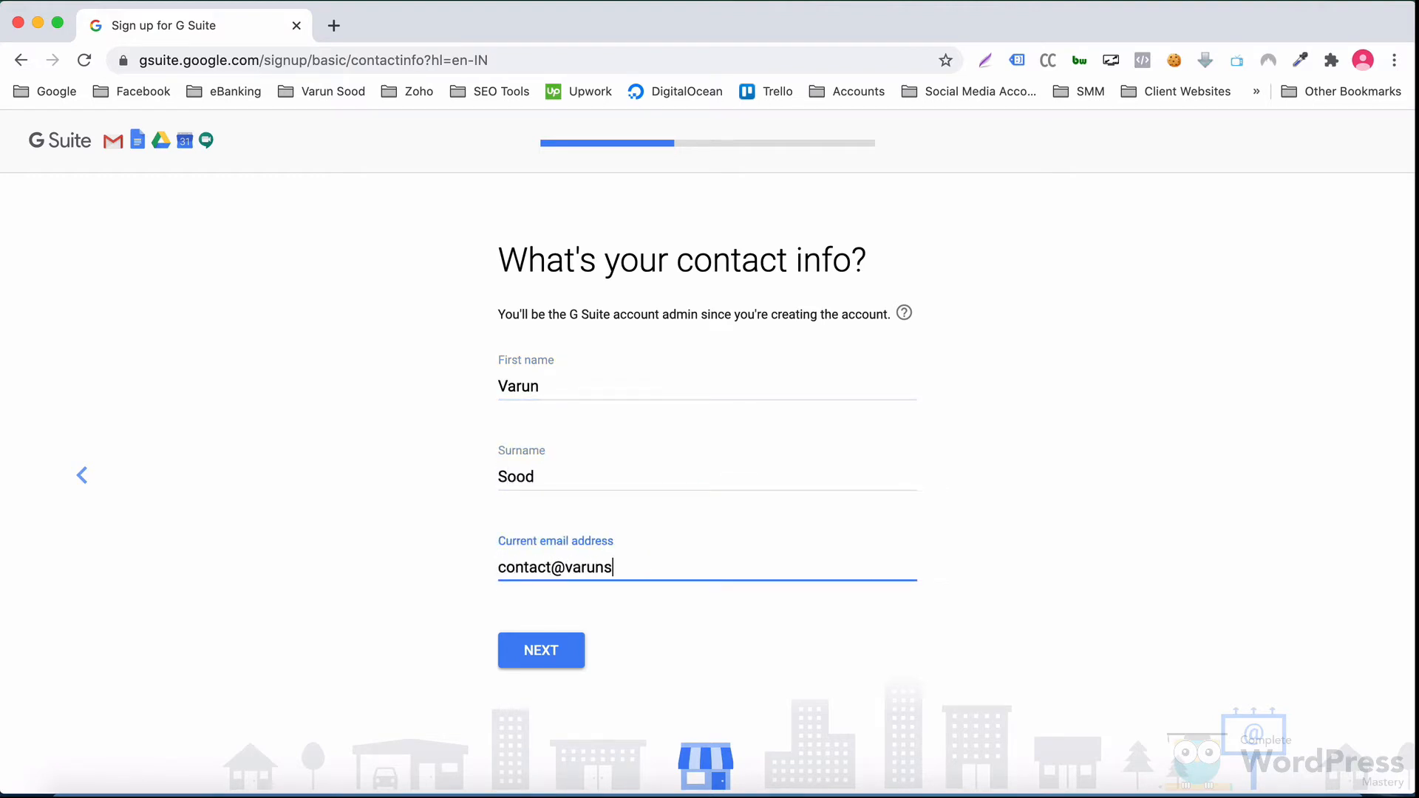
click(551, 650)
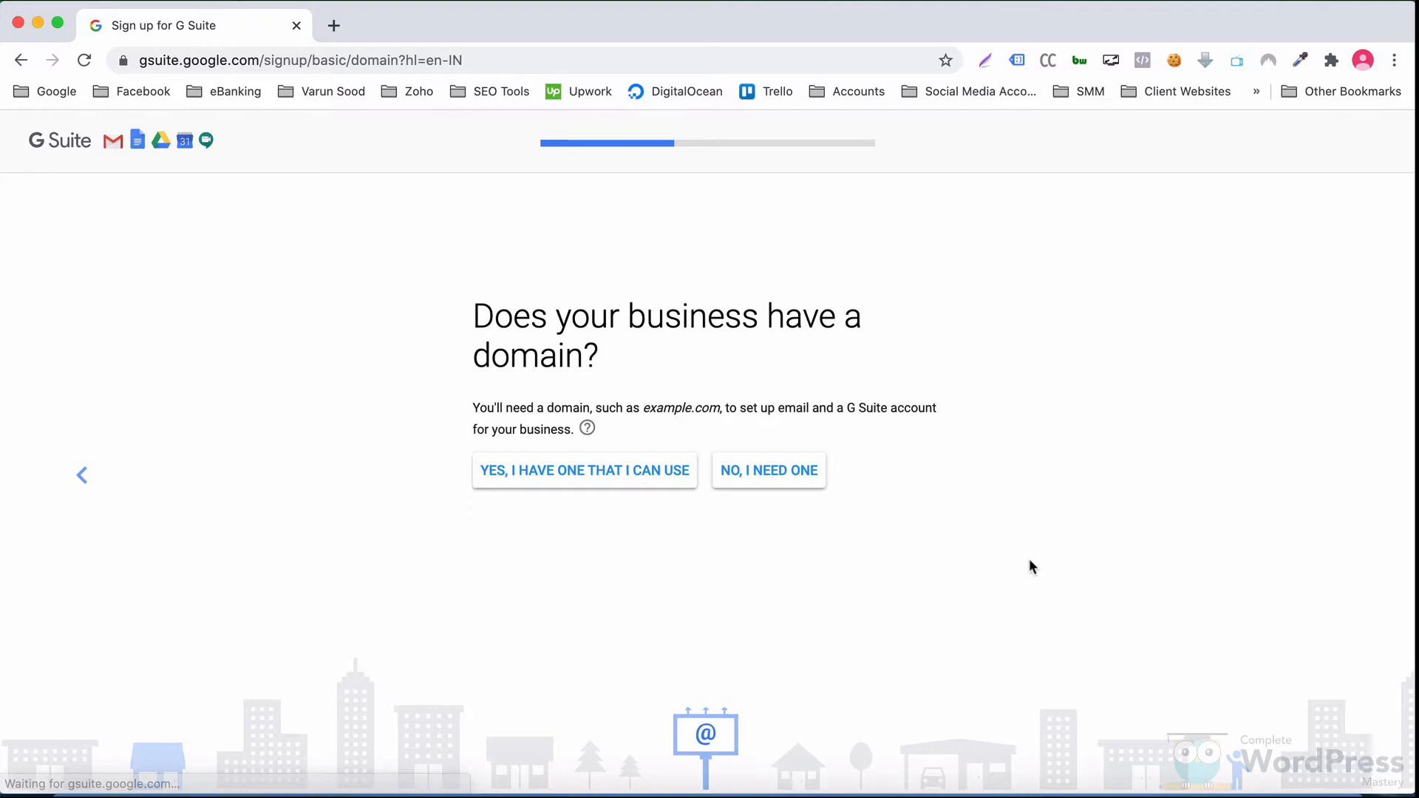
Step: Use the existing domain completewpmastery.com, confirm it, and begin entering the admin username
click(643, 468)
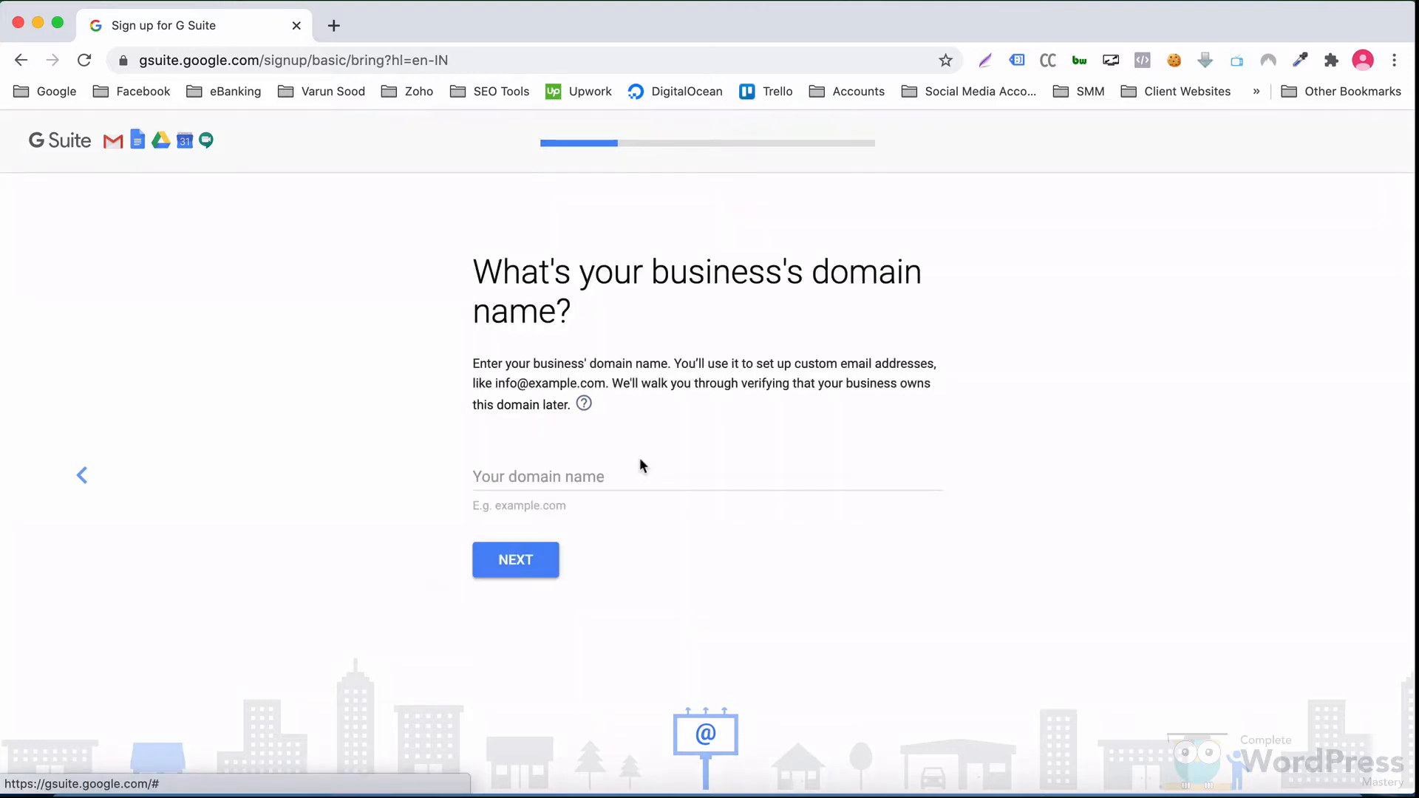
click(546, 484)
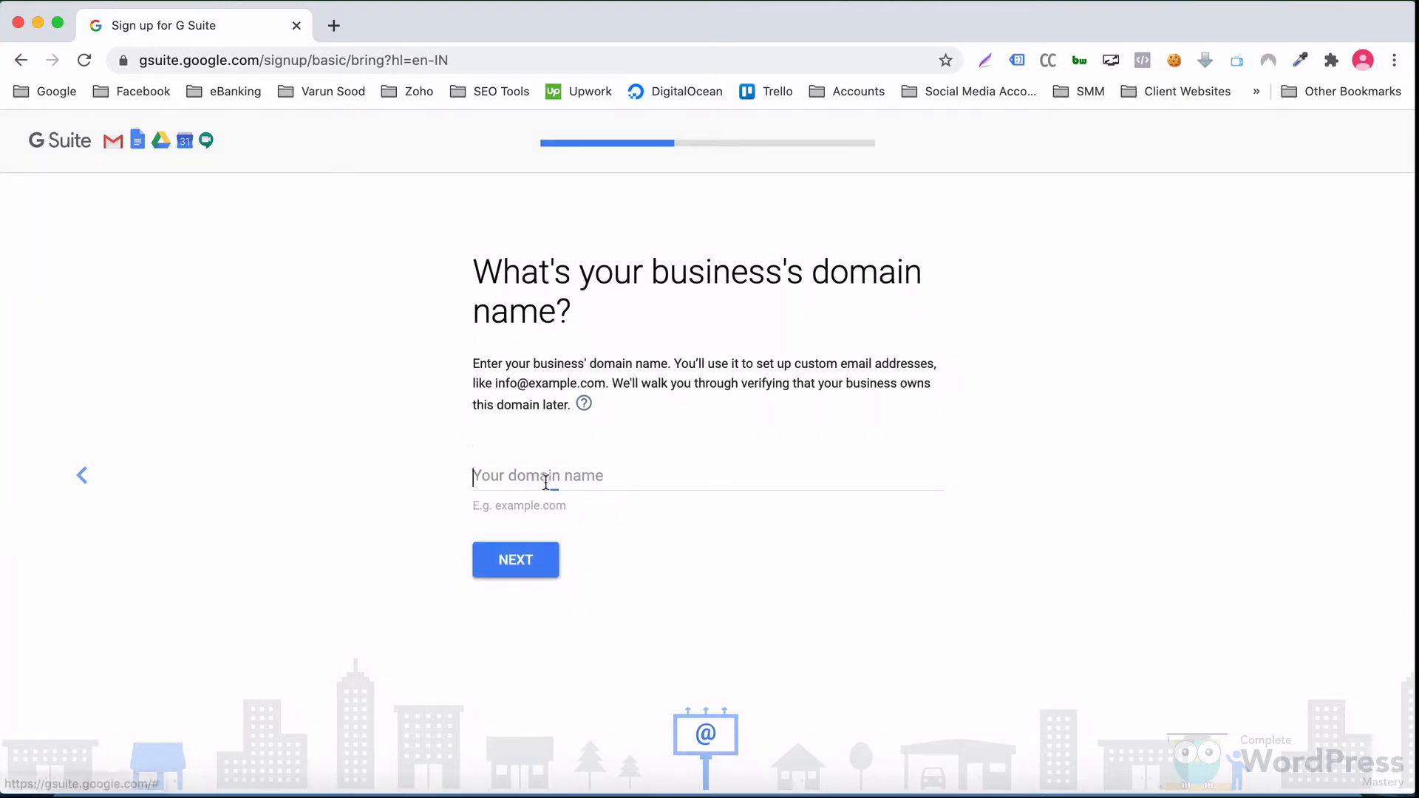
text(complete)
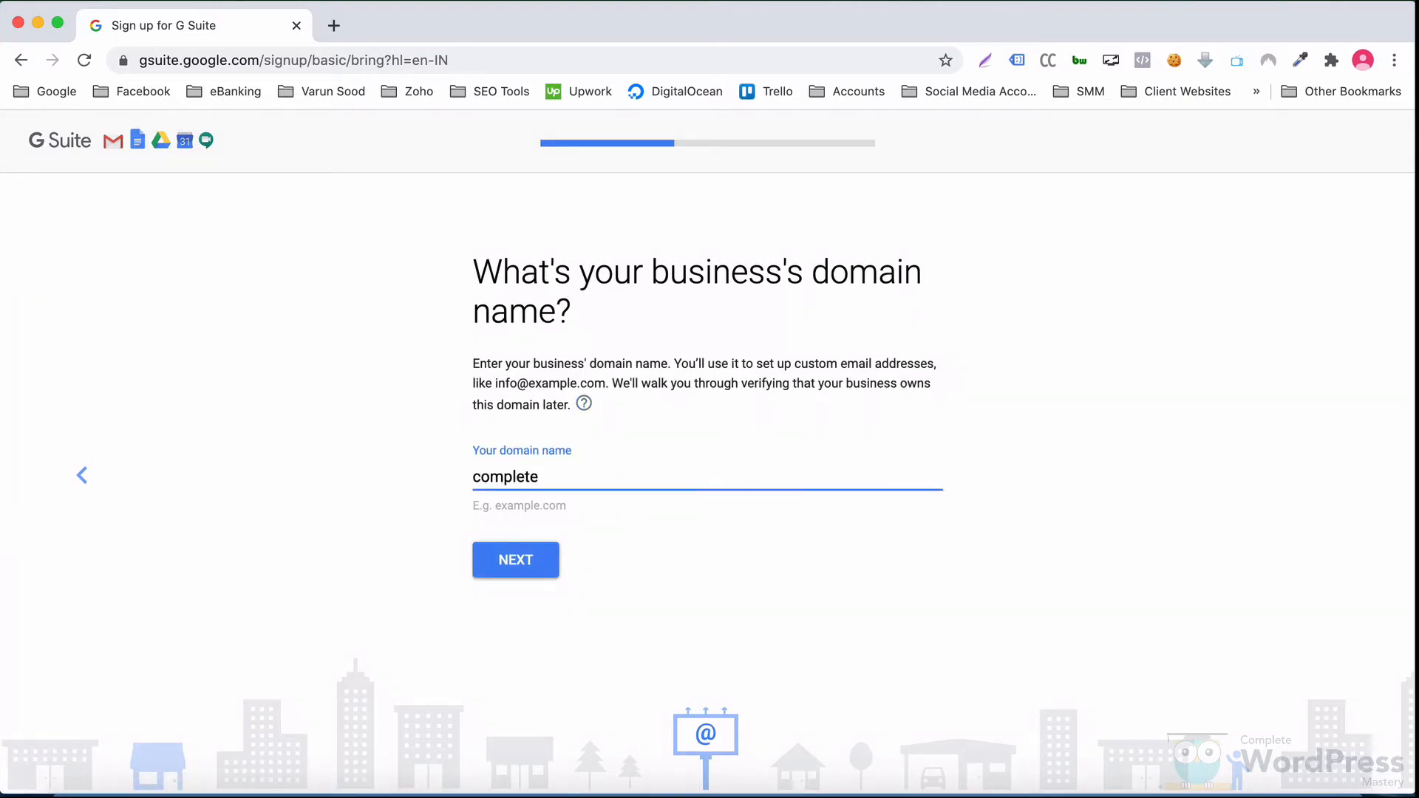
text(wpmastery.com)
click(524, 557)
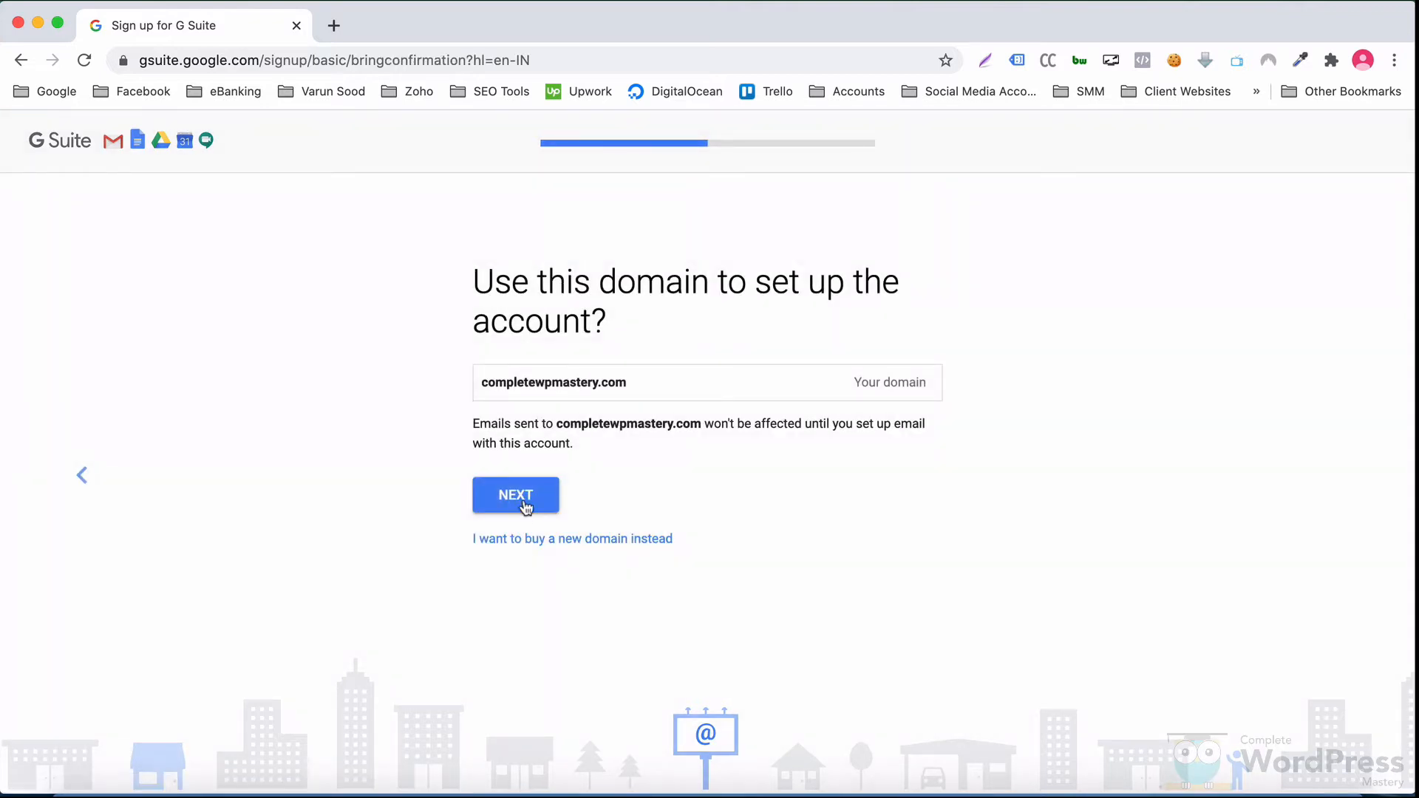
click(524, 505)
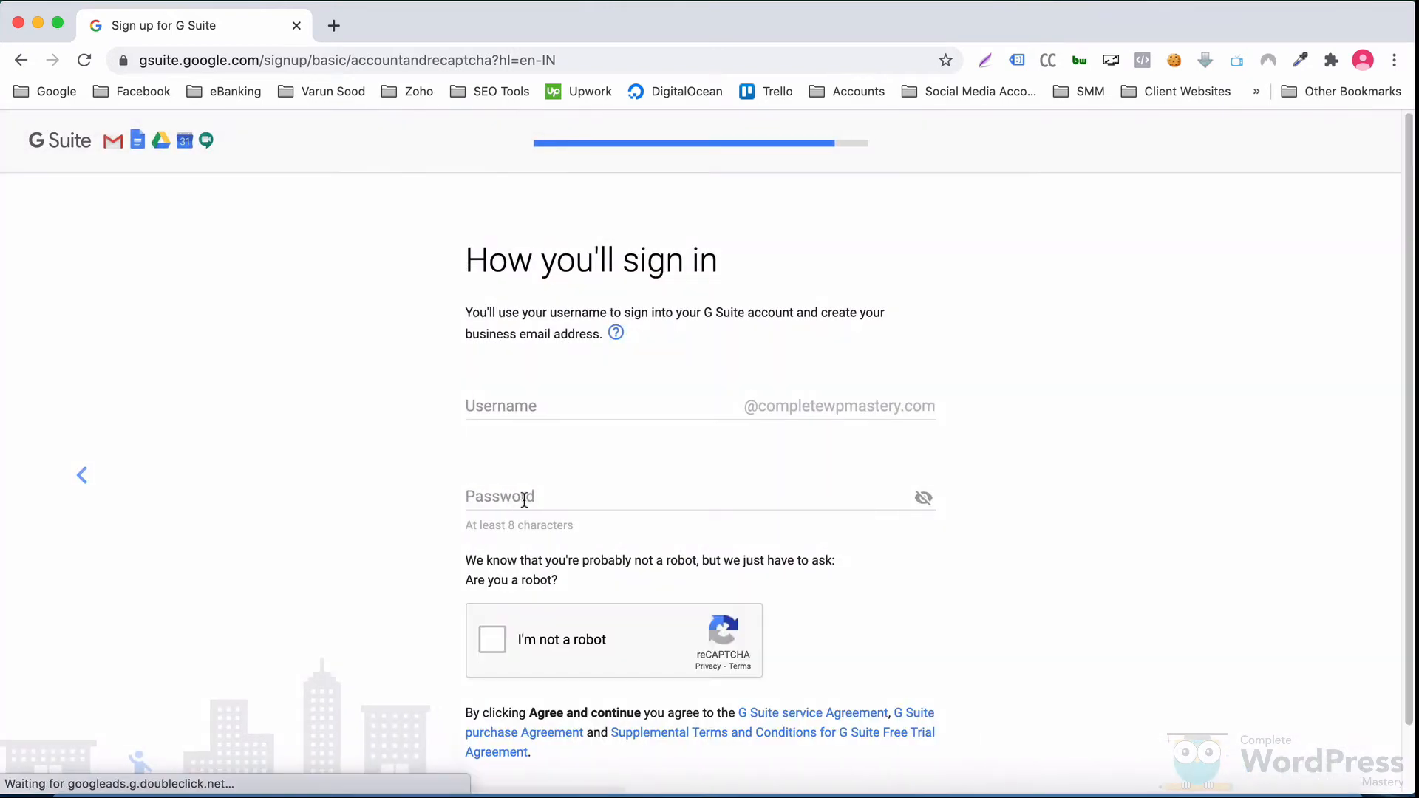
click(501, 408)
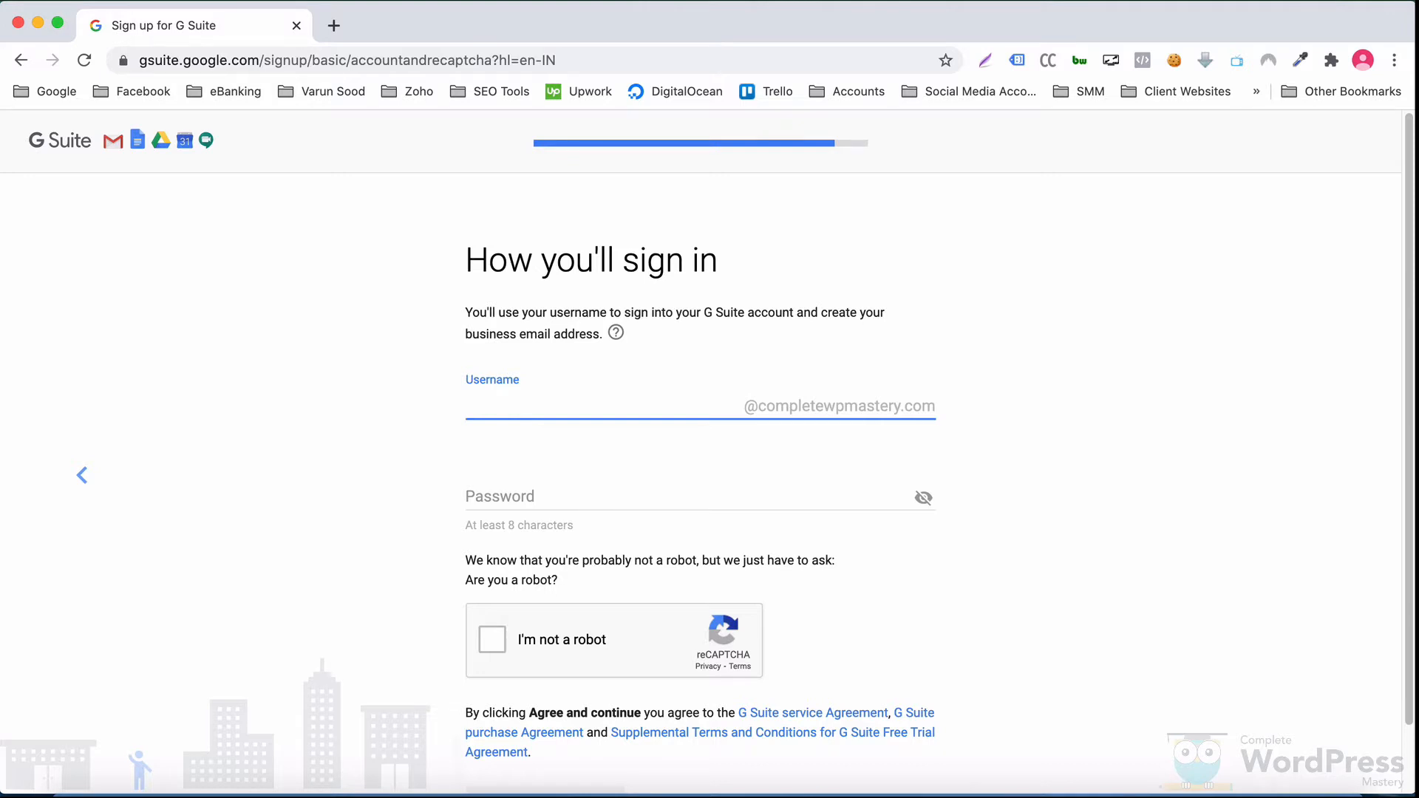
Step: Enter the admin username and password, pass the robot check, and agree to create the account
key(Tab)
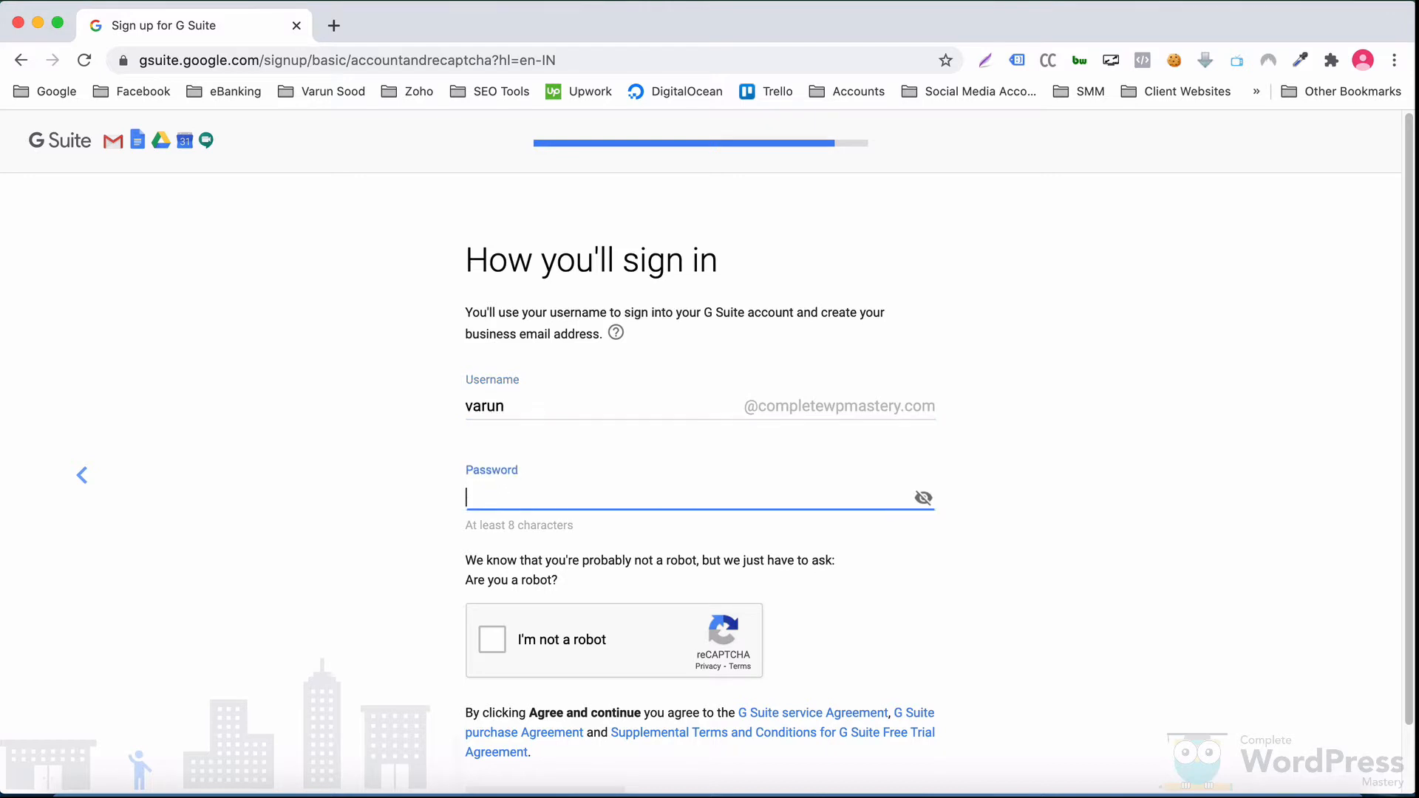
text(••••••••••••)
click(528, 643)
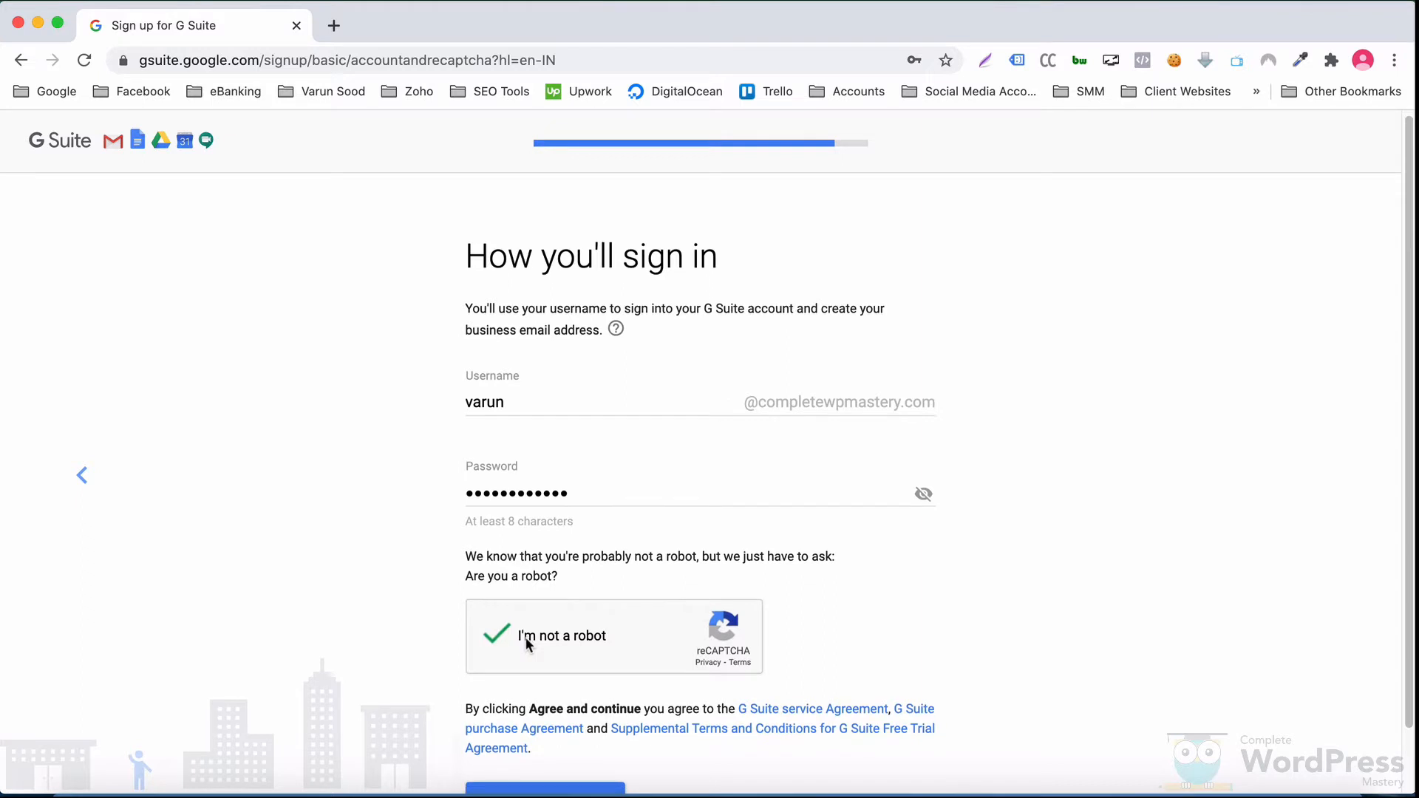
scroll(528, 642, down, 2)
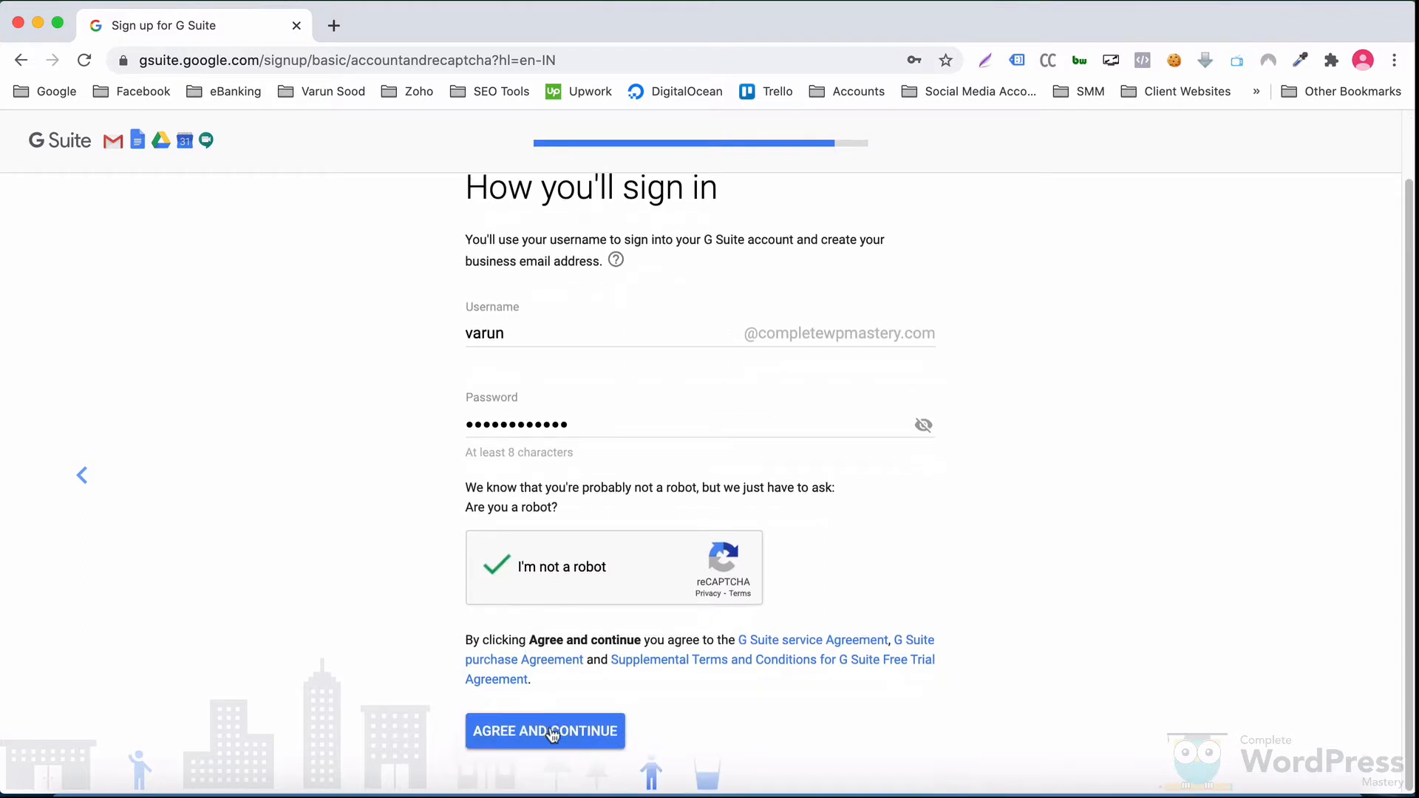
click(553, 733)
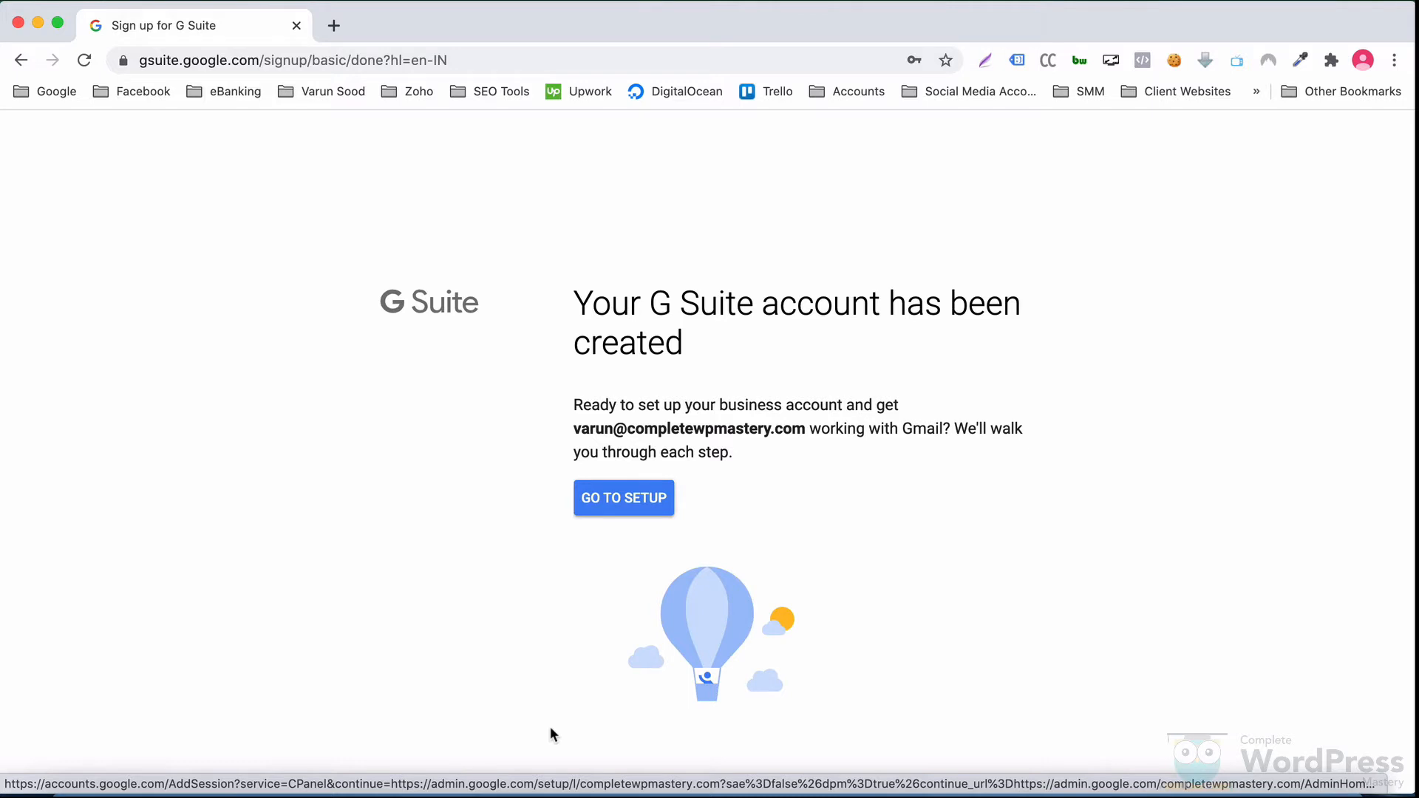
Step: Go to setup and dismiss the Admin Console welcome to reach the Getting started checklist
click(616, 498)
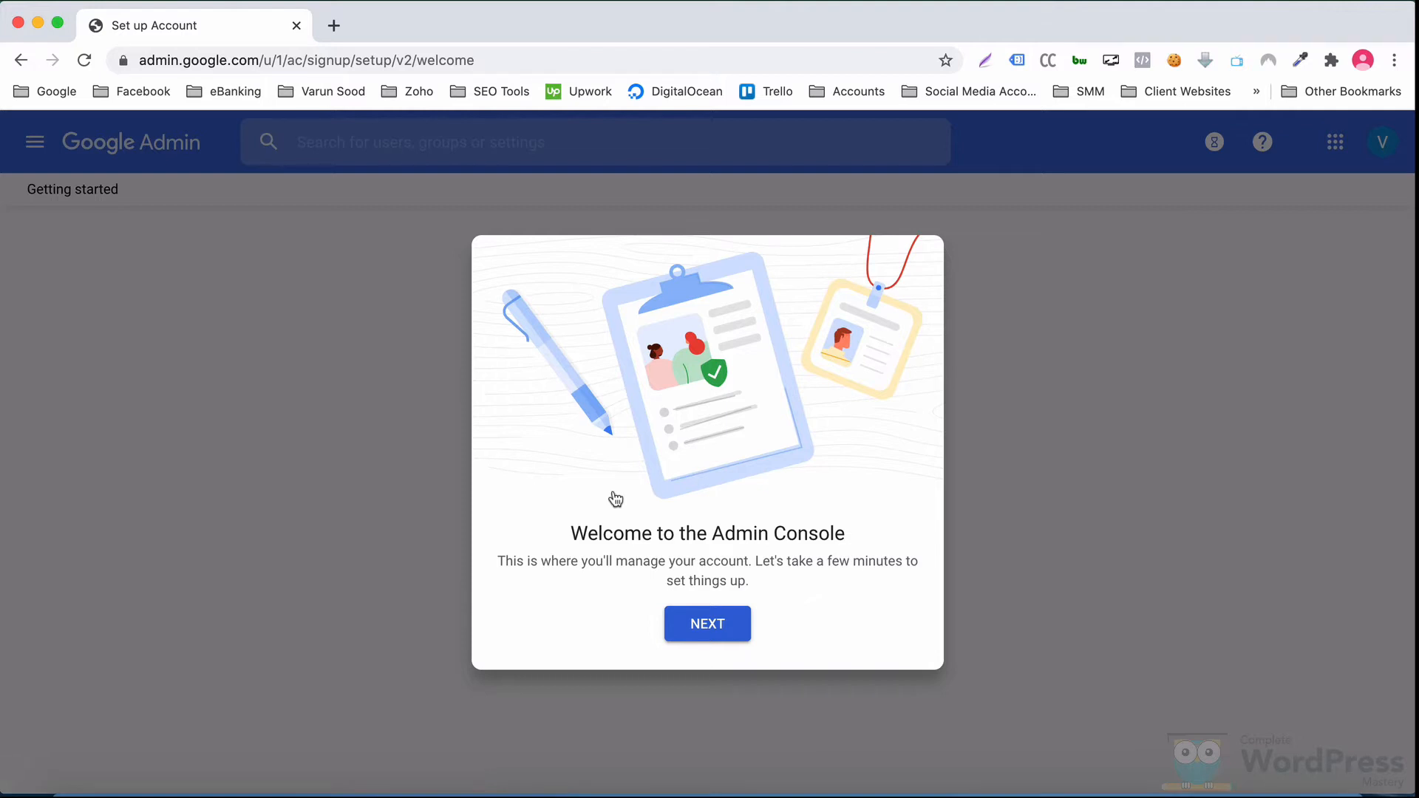
click(696, 625)
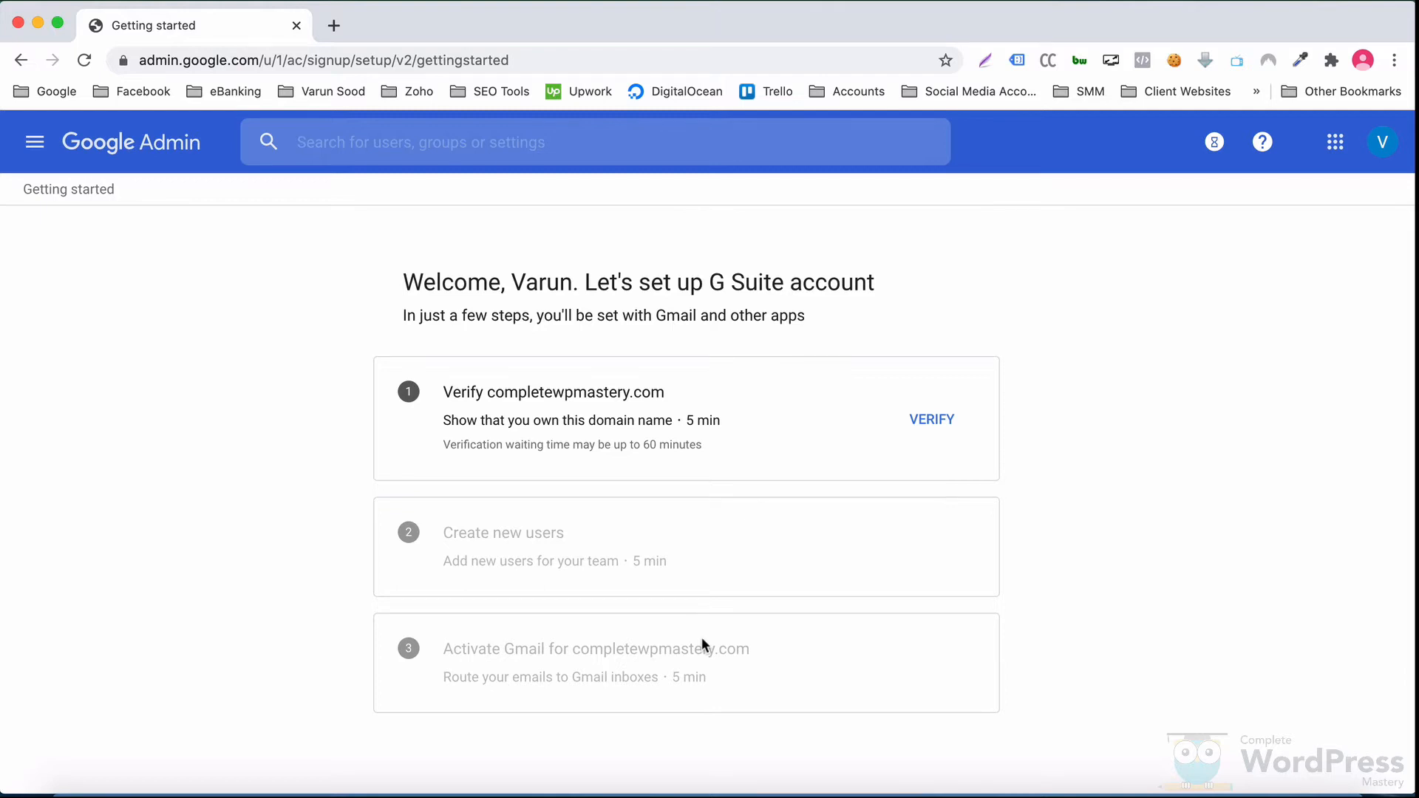
Step: Keep TXT record verification for completewpmastery.com and open Namecheap in a new tab
click(919, 419)
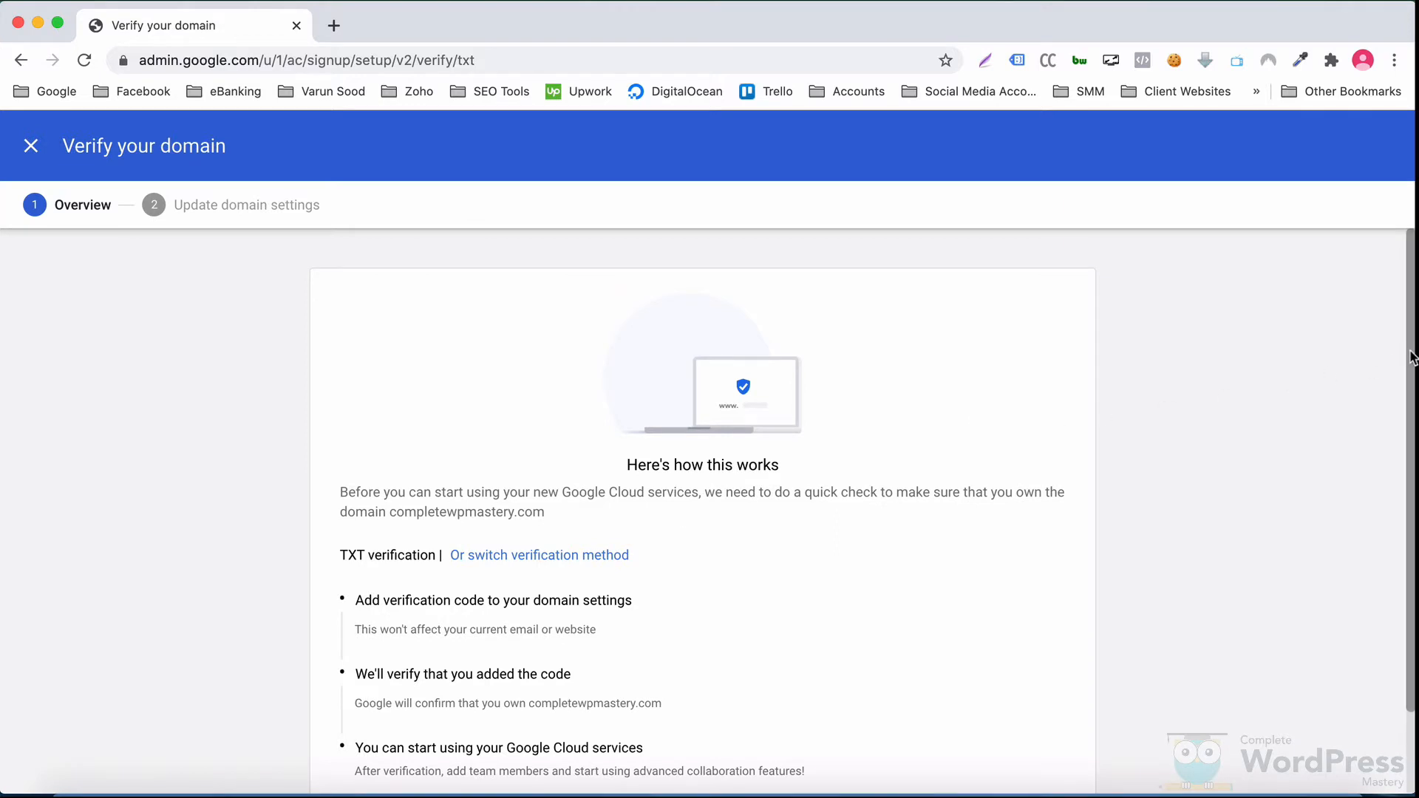
scroll(1412, 358, down, 2)
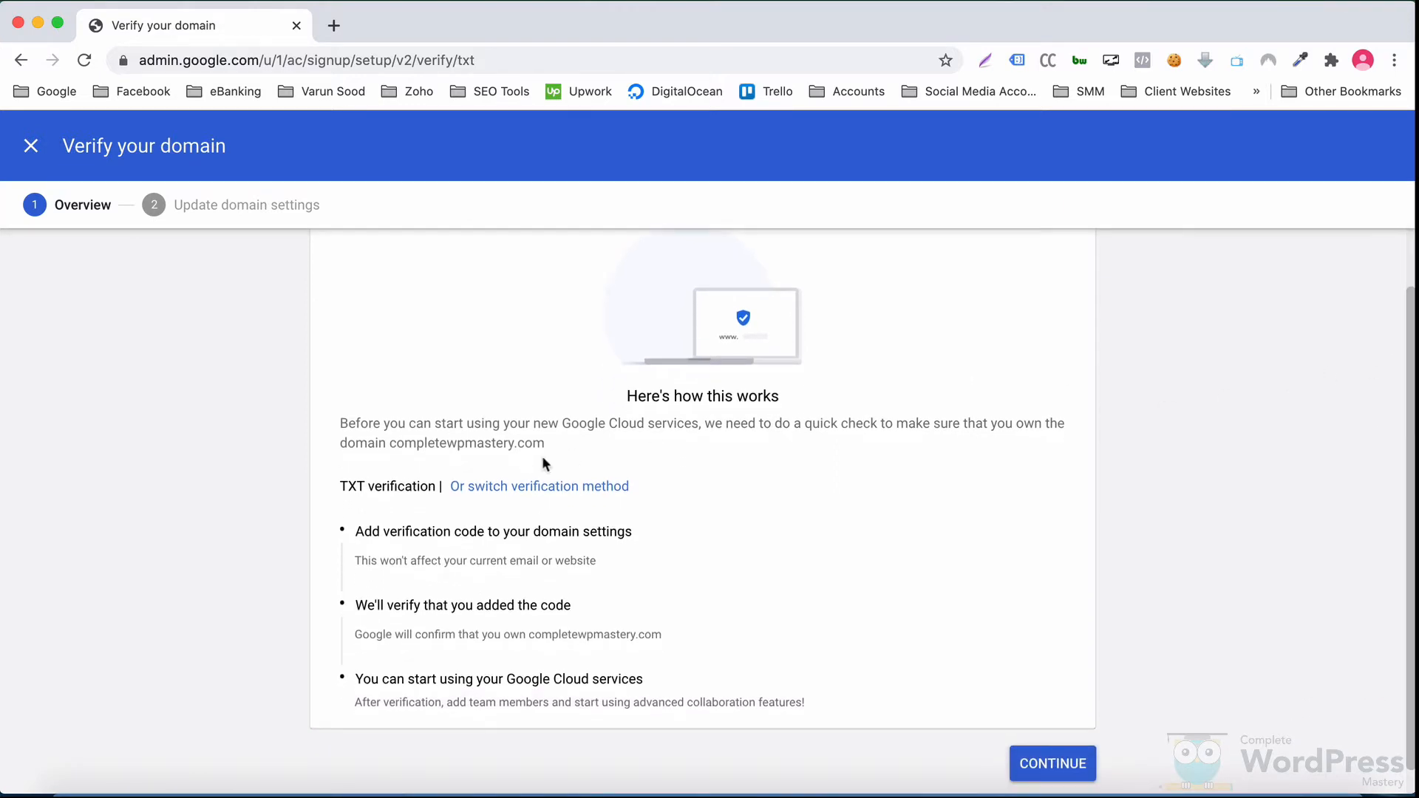
click(503, 488)
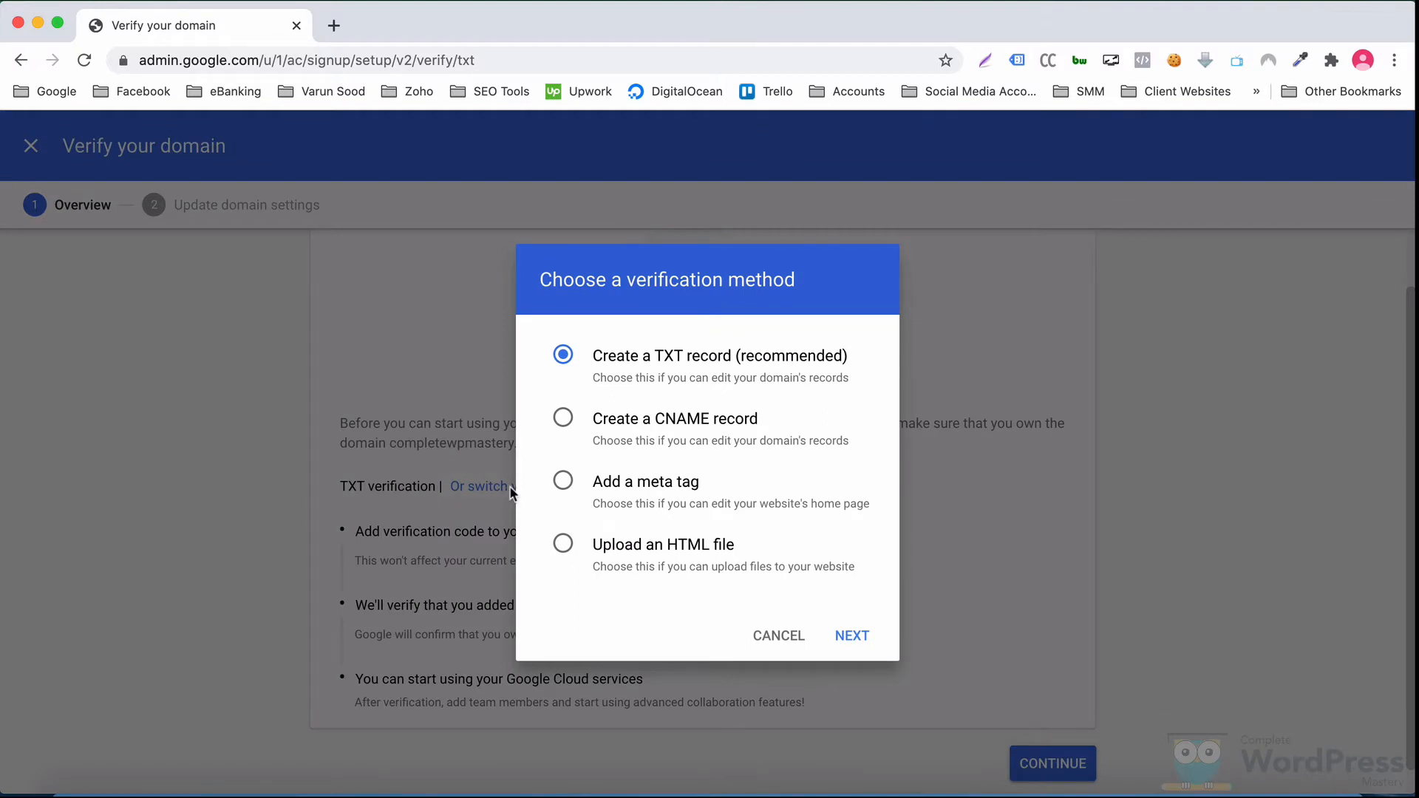
click(850, 640)
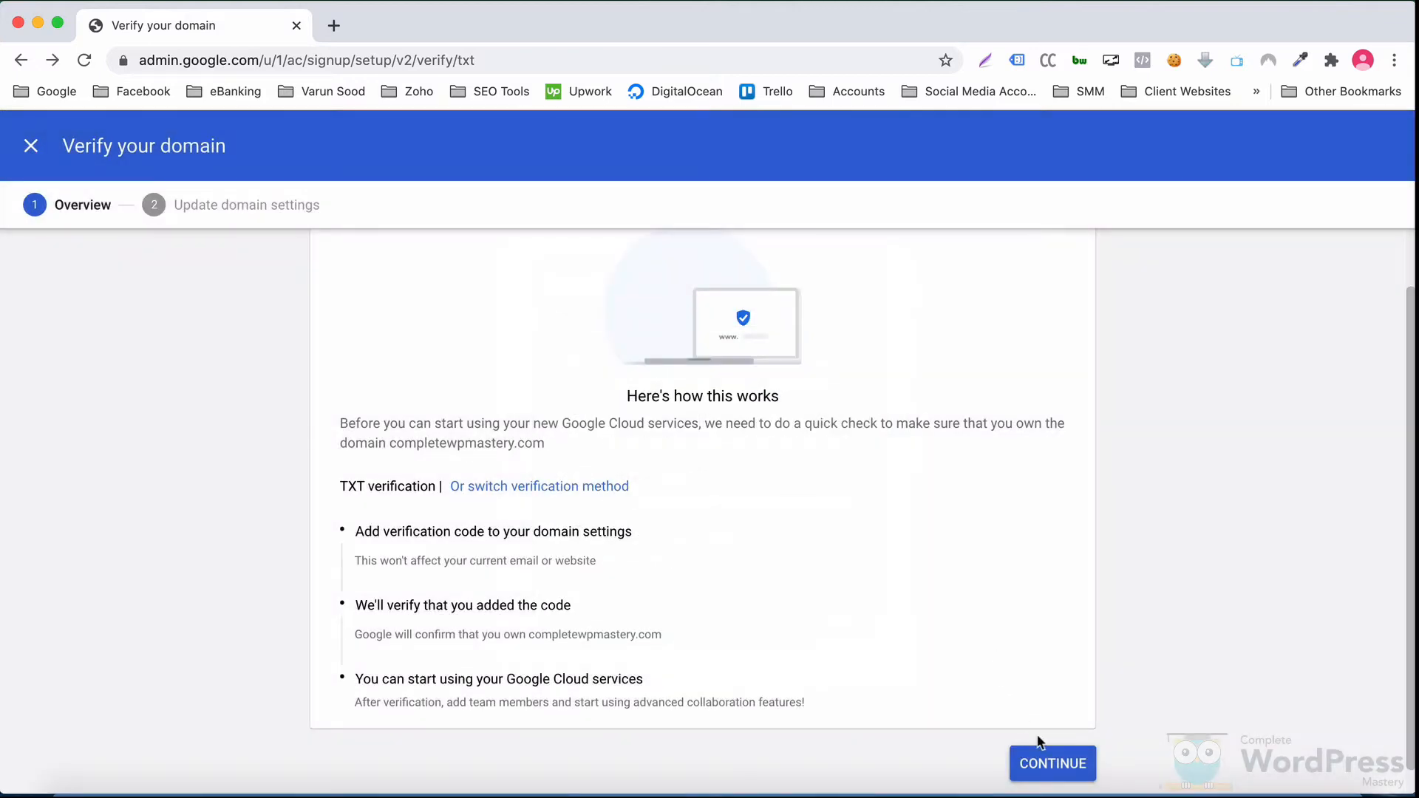
click(1041, 763)
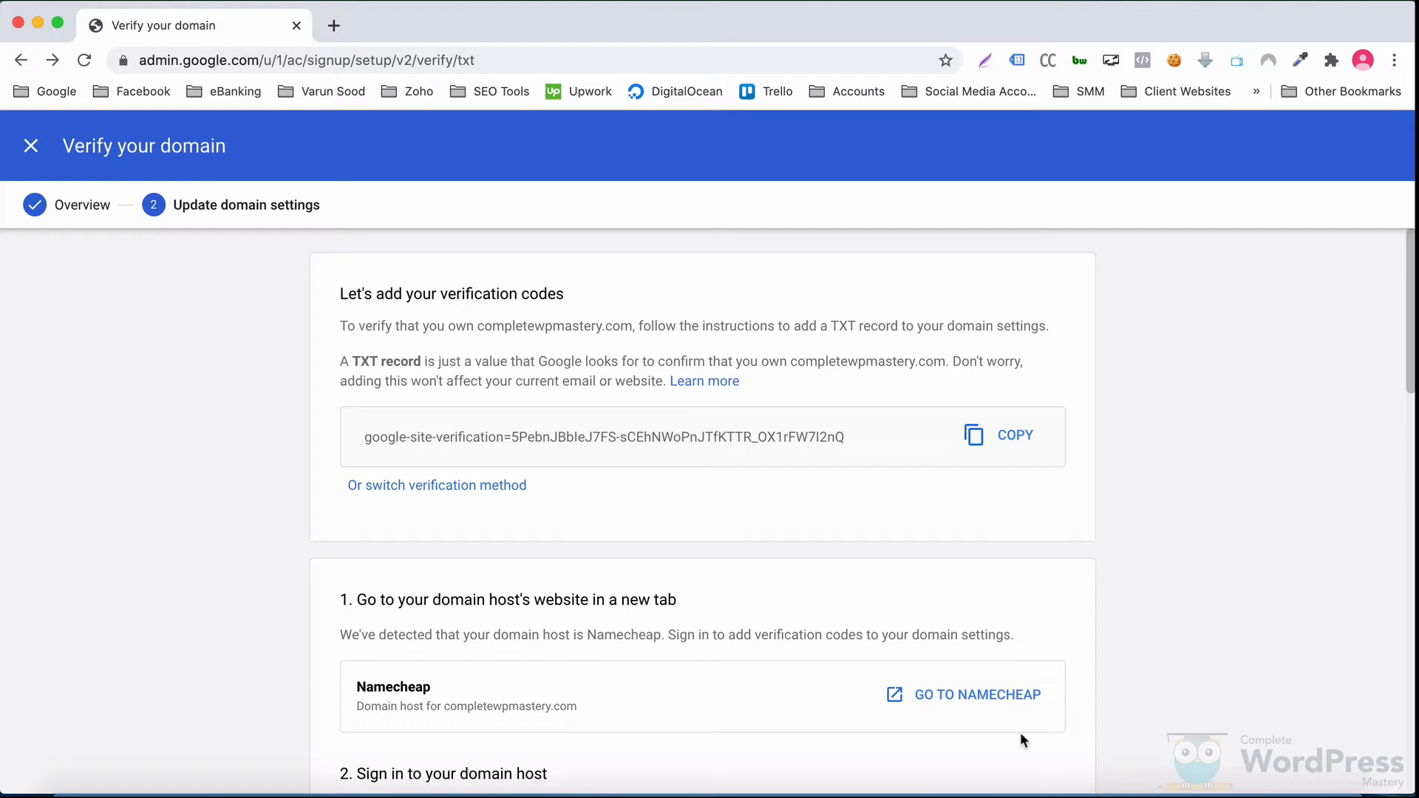
click(1000, 693)
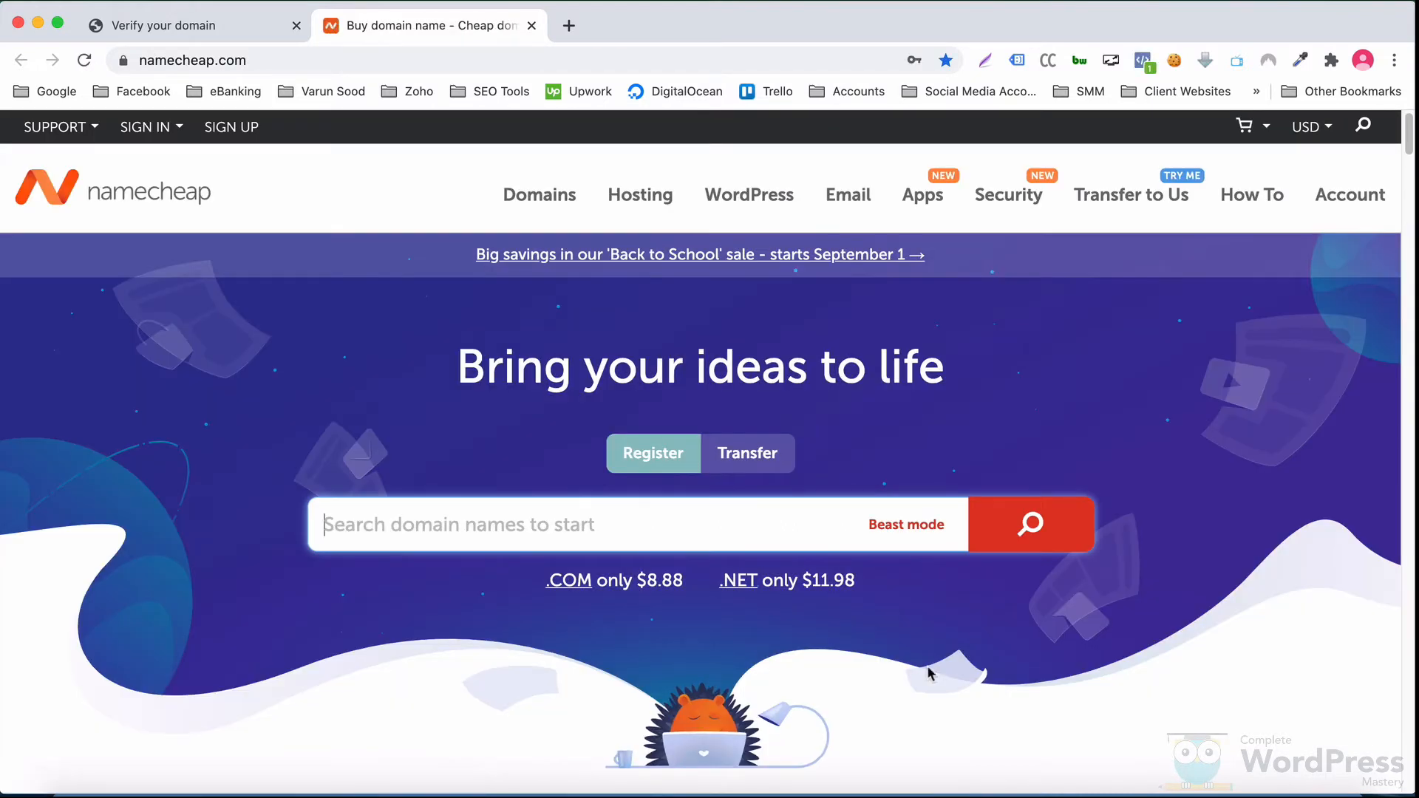
Step: Sign in to Namecheap and open Advanced DNS for completewpmastery.com
mouse_move(181, 144)
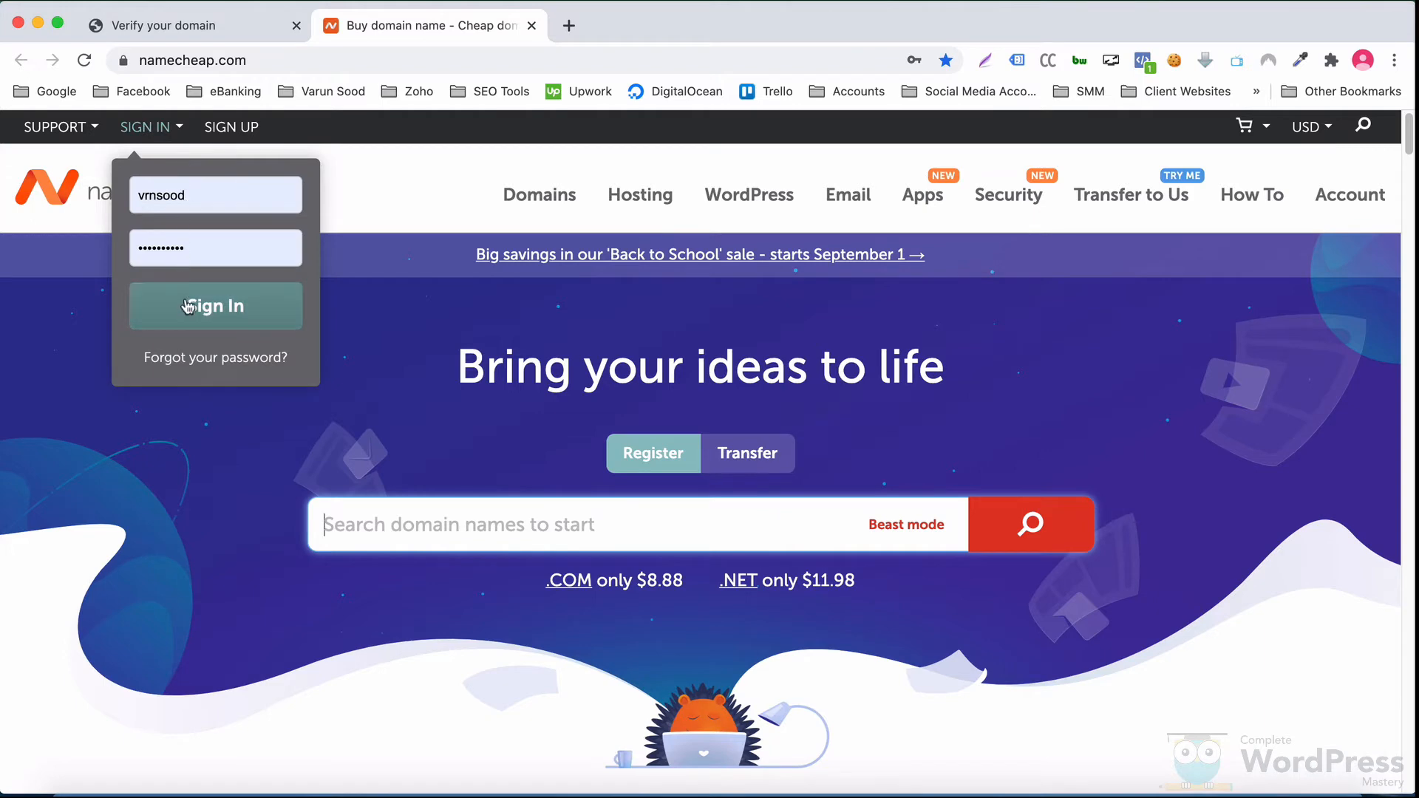
click(189, 309)
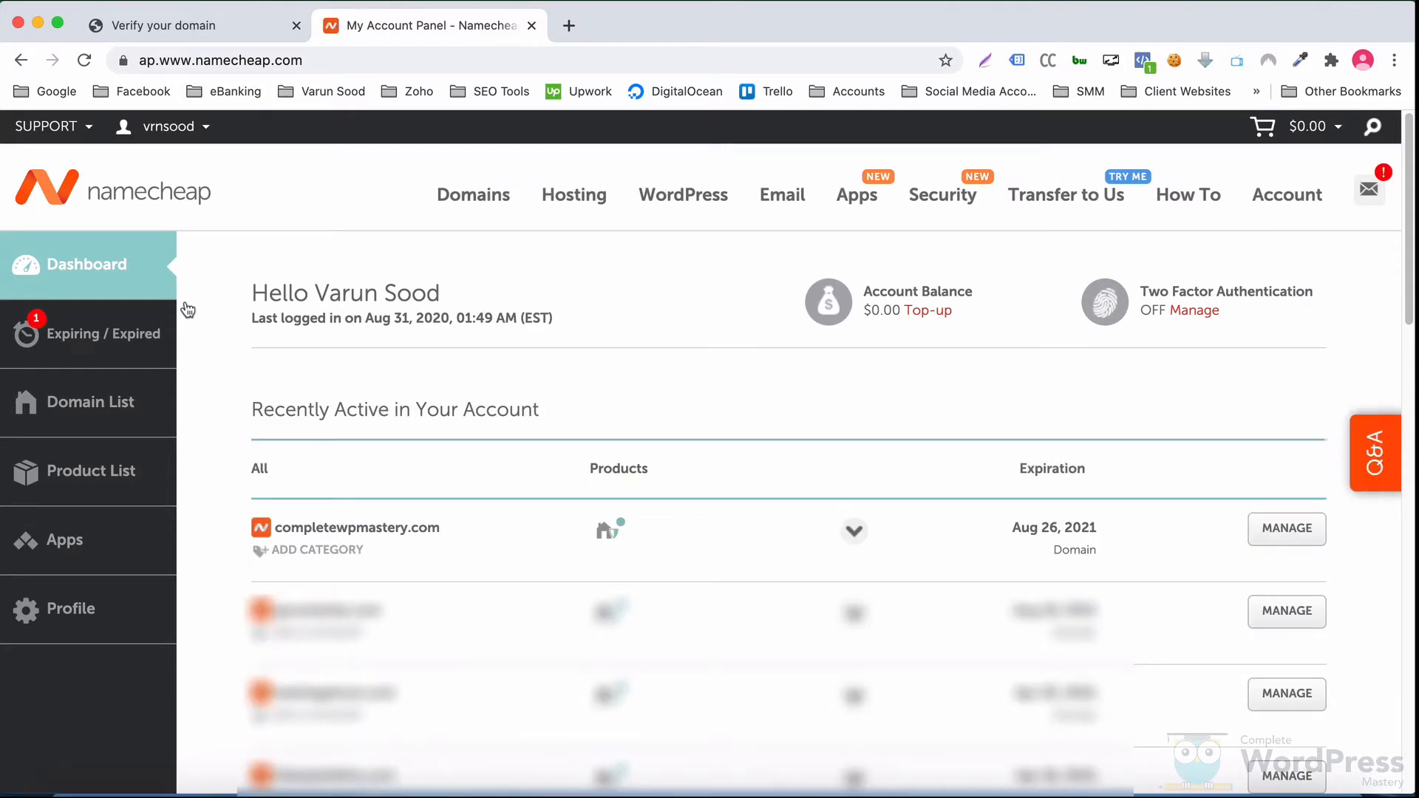
click(1269, 529)
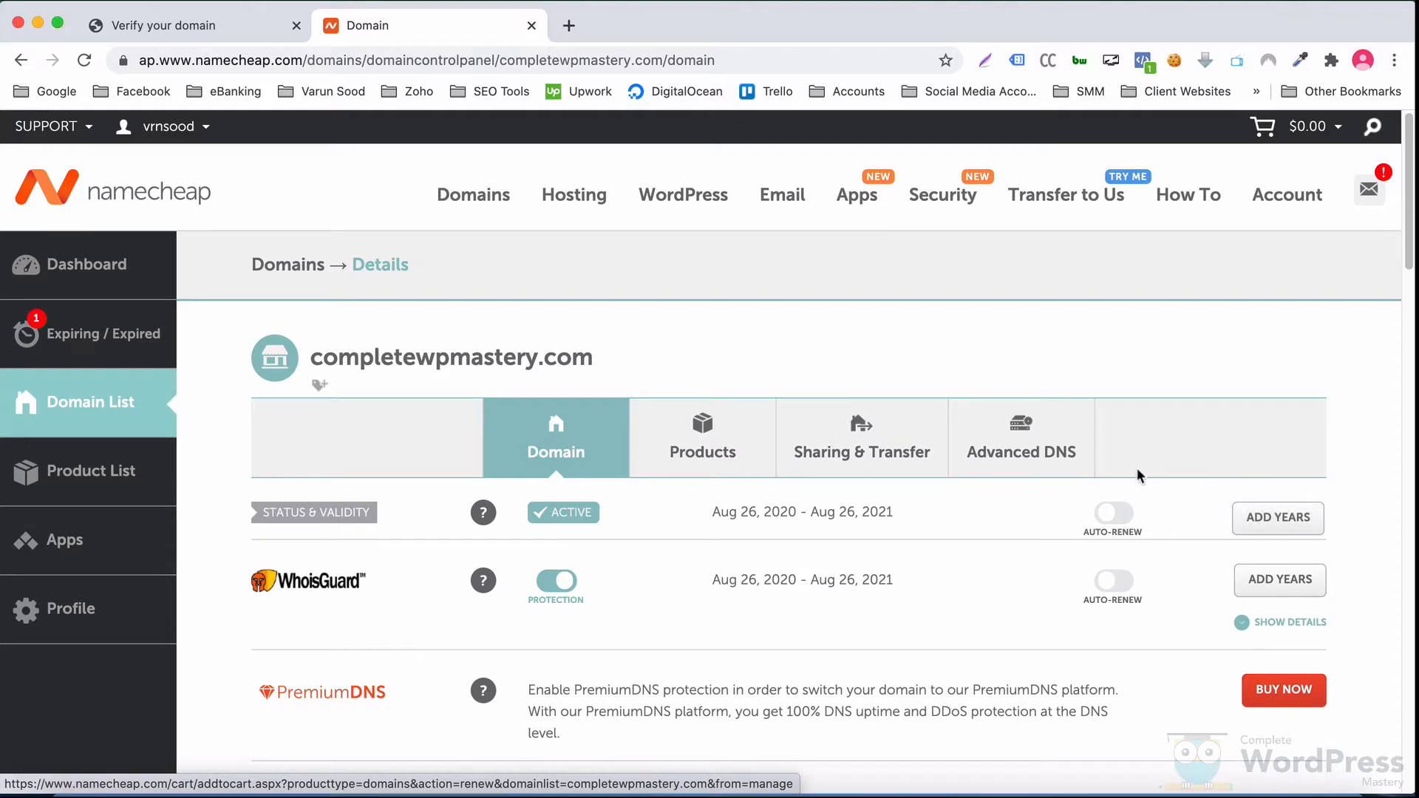
click(1033, 459)
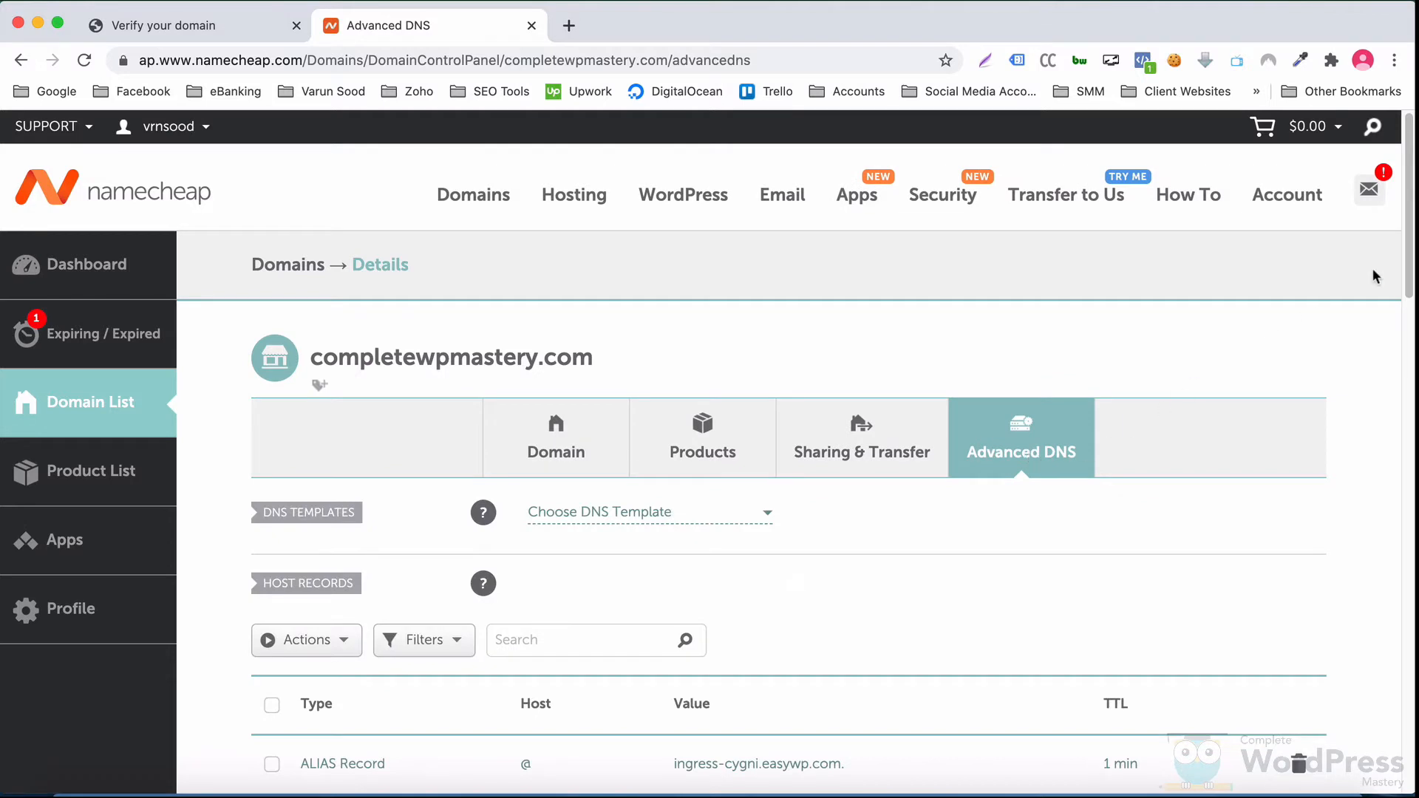
Step: Add a new TXT Record host row, then return to Google's verification page
drag(1407, 268, 1408, 368)
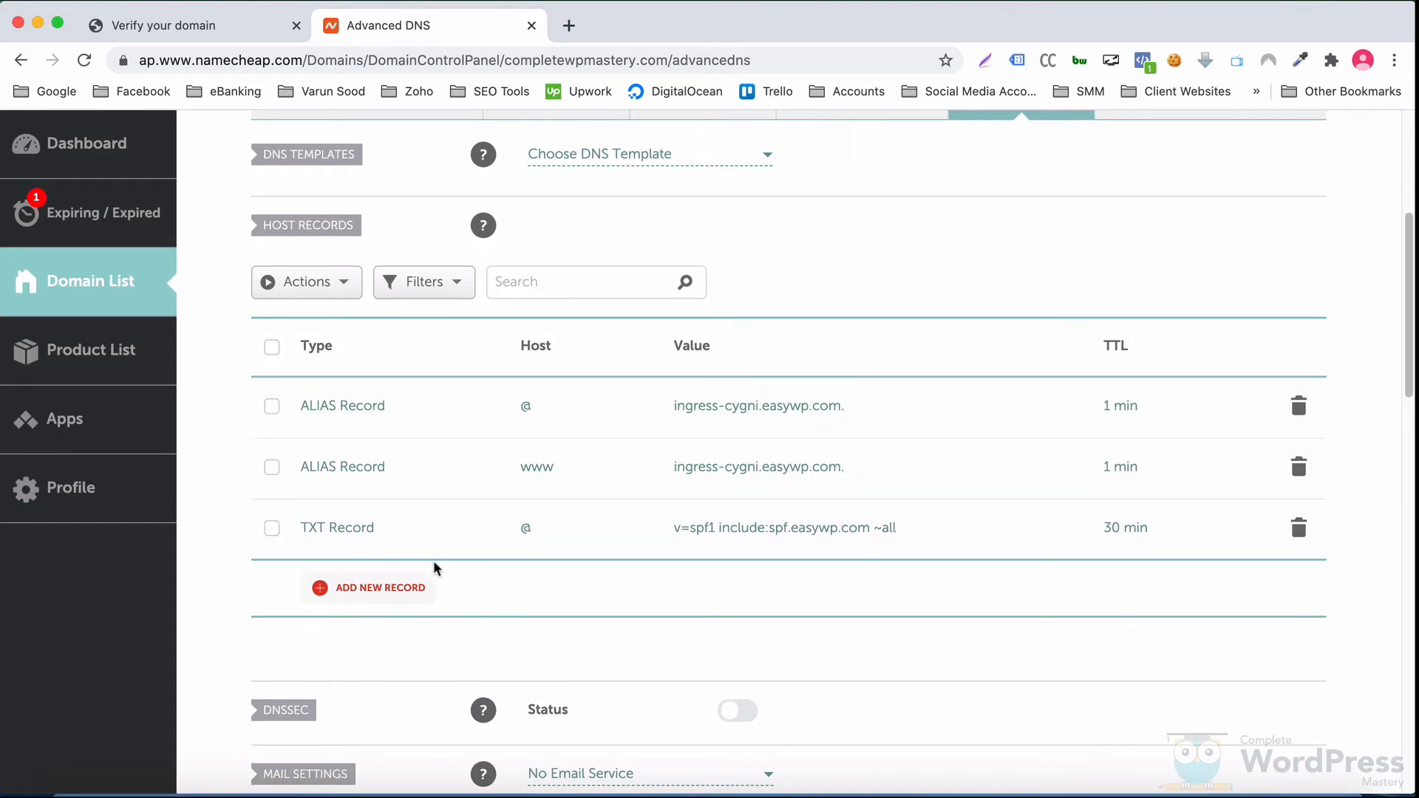
click(392, 589)
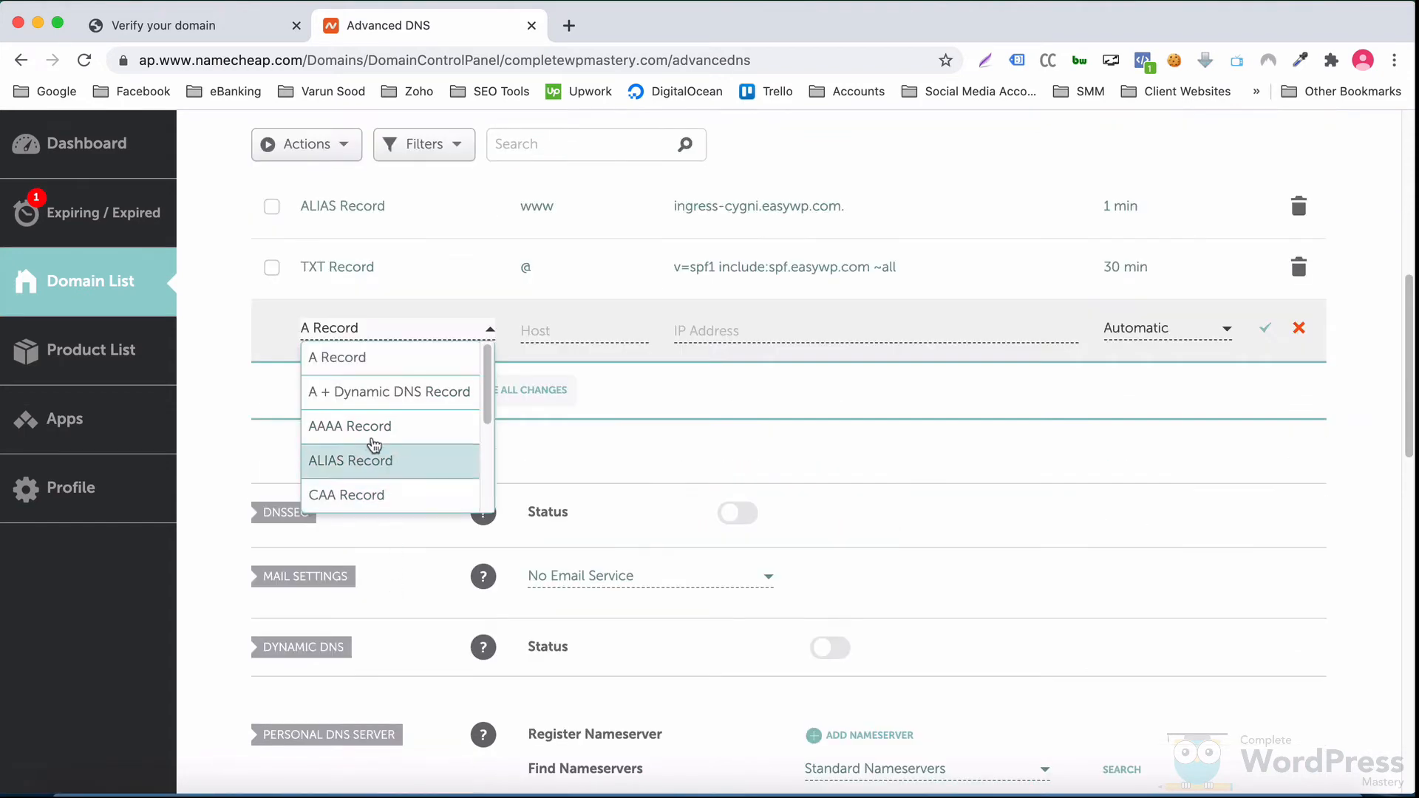
scroll(451, 444, down, 5)
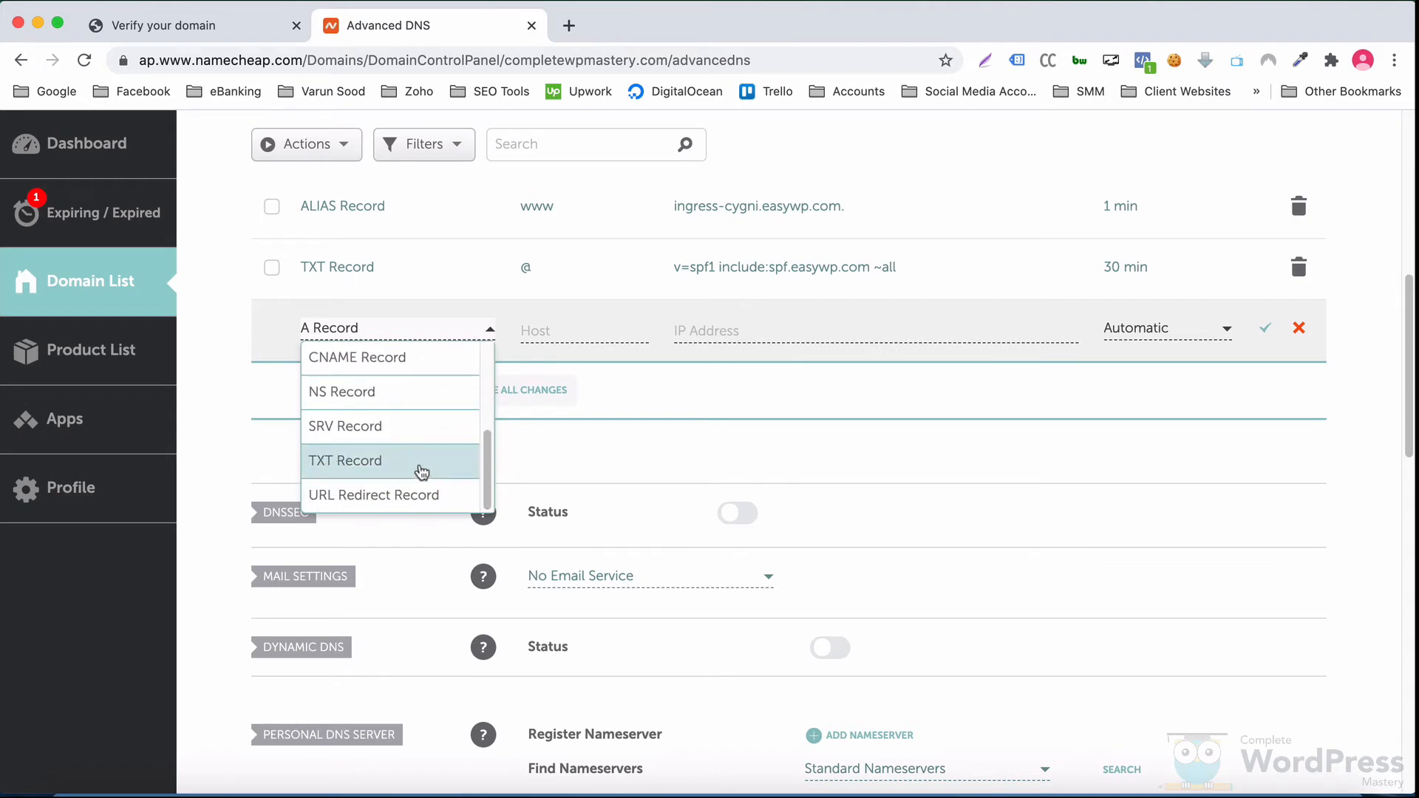
click(422, 472)
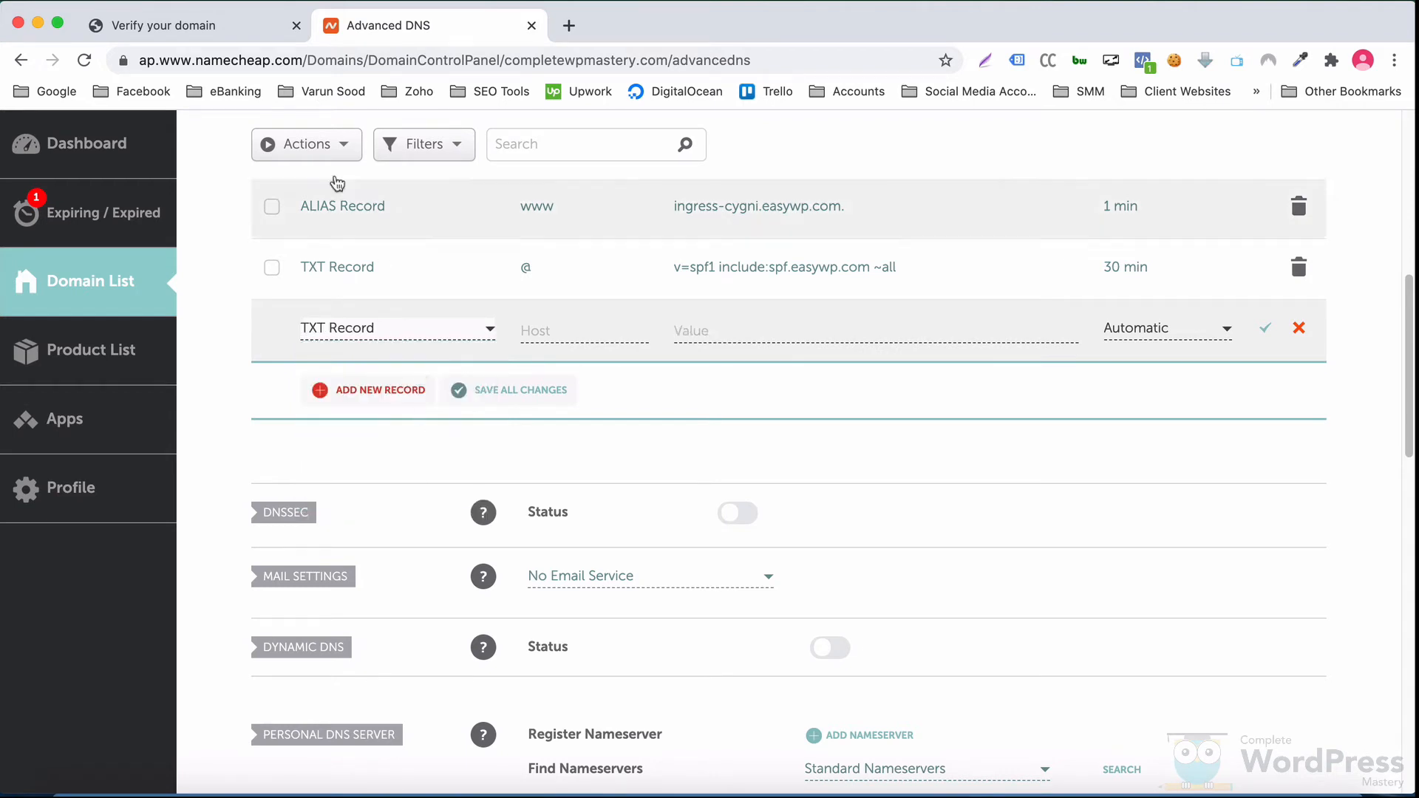
click(214, 25)
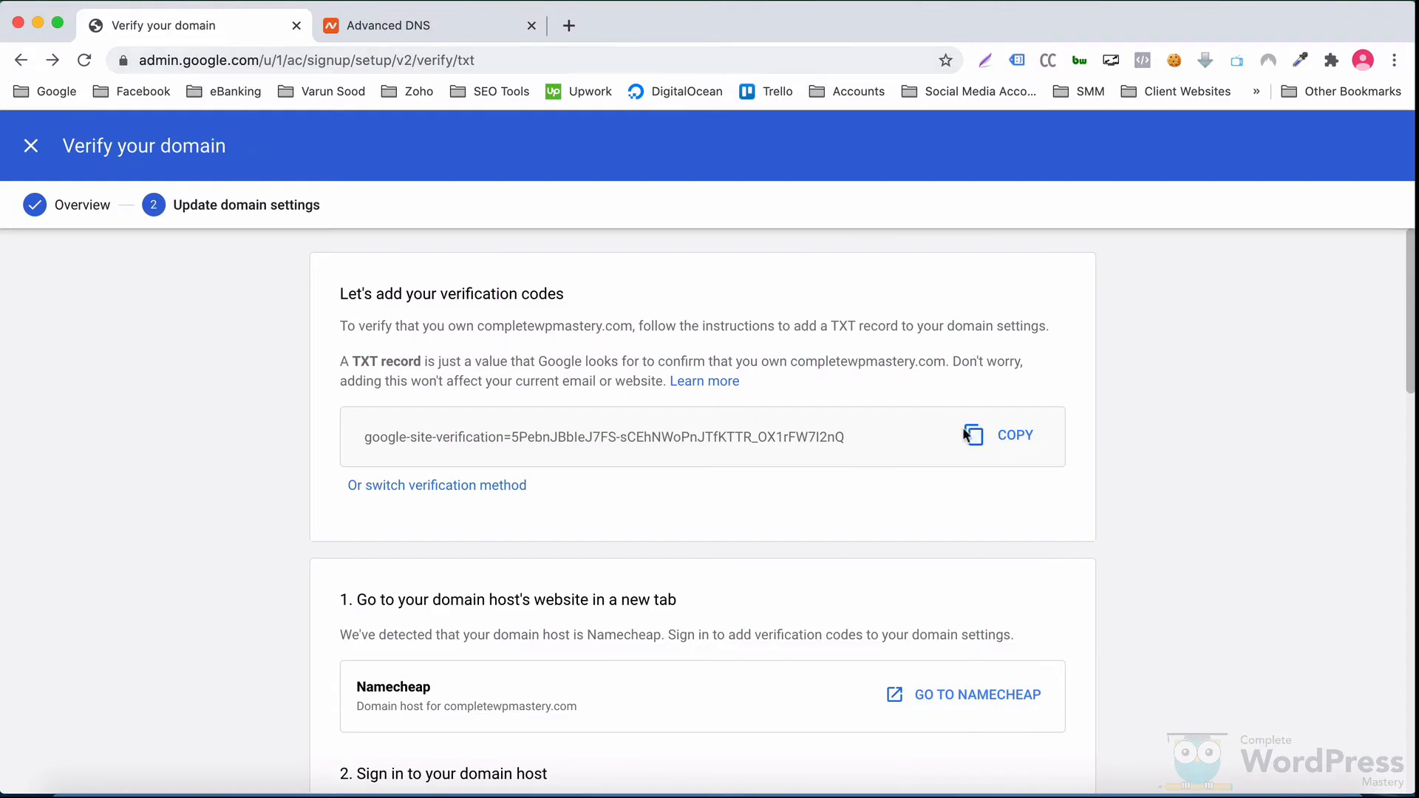
Step: Copy the TXT verification code, highlight the host @, value and TTL Automatic instructions, then return to Namecheap
click(1012, 439)
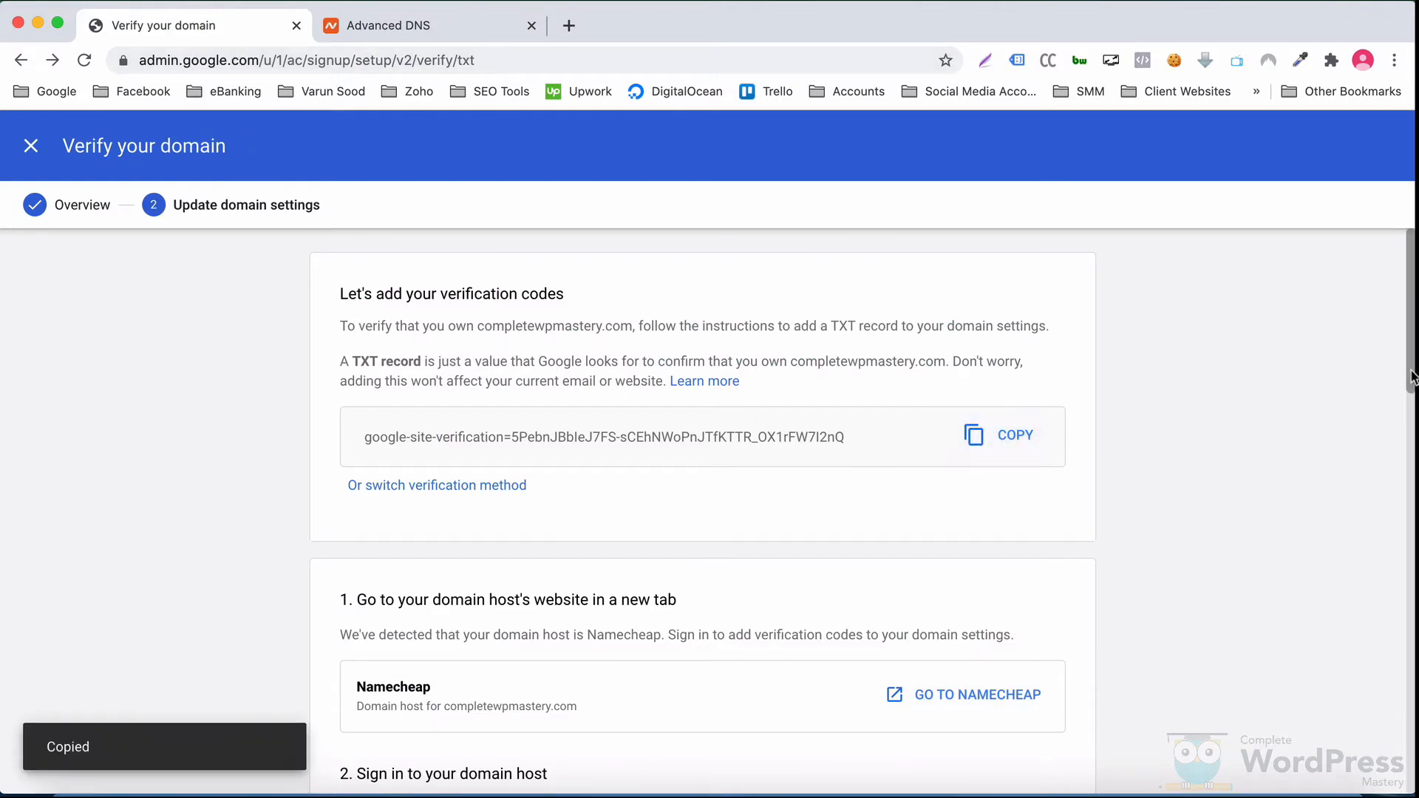
drag(1412, 377, 1413, 746)
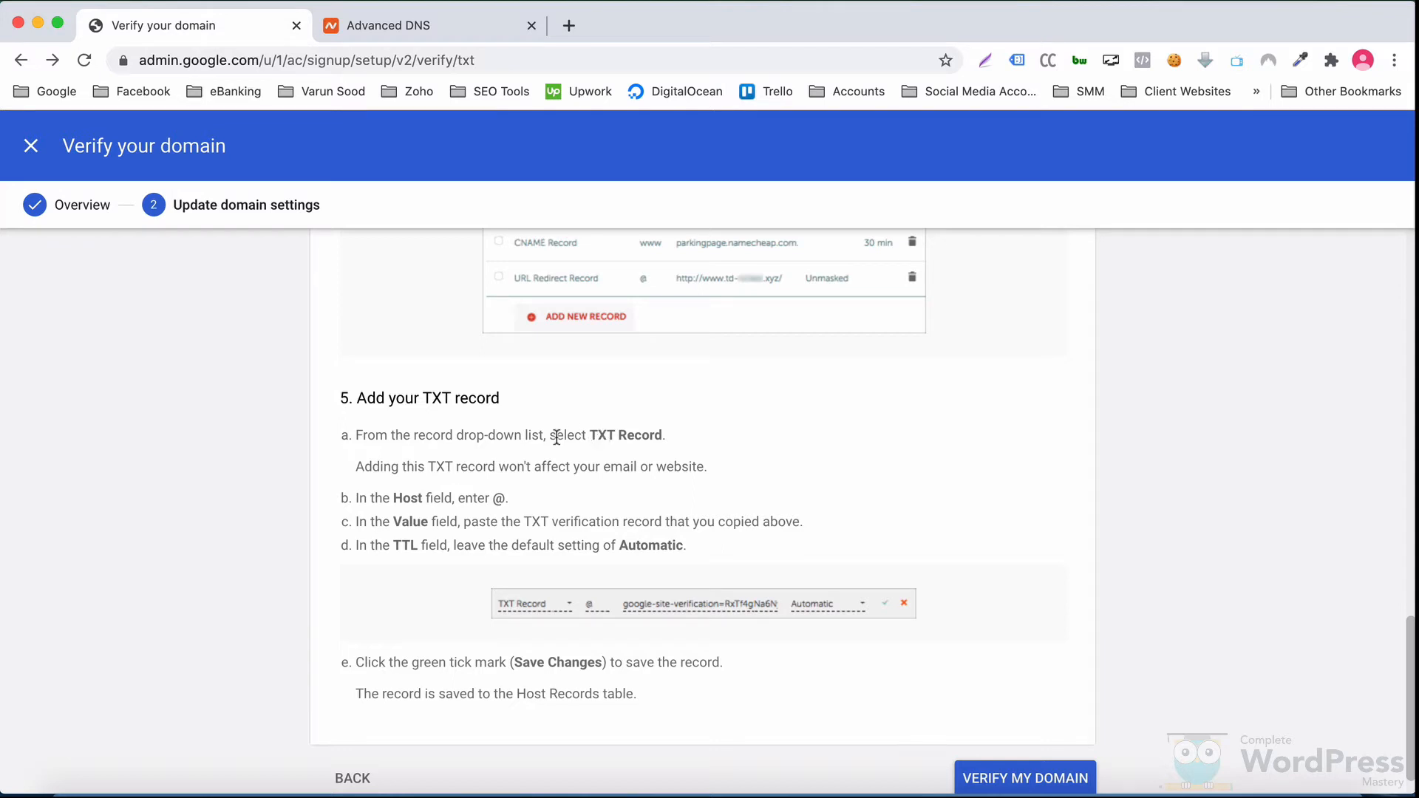
drag(505, 498, 352, 499)
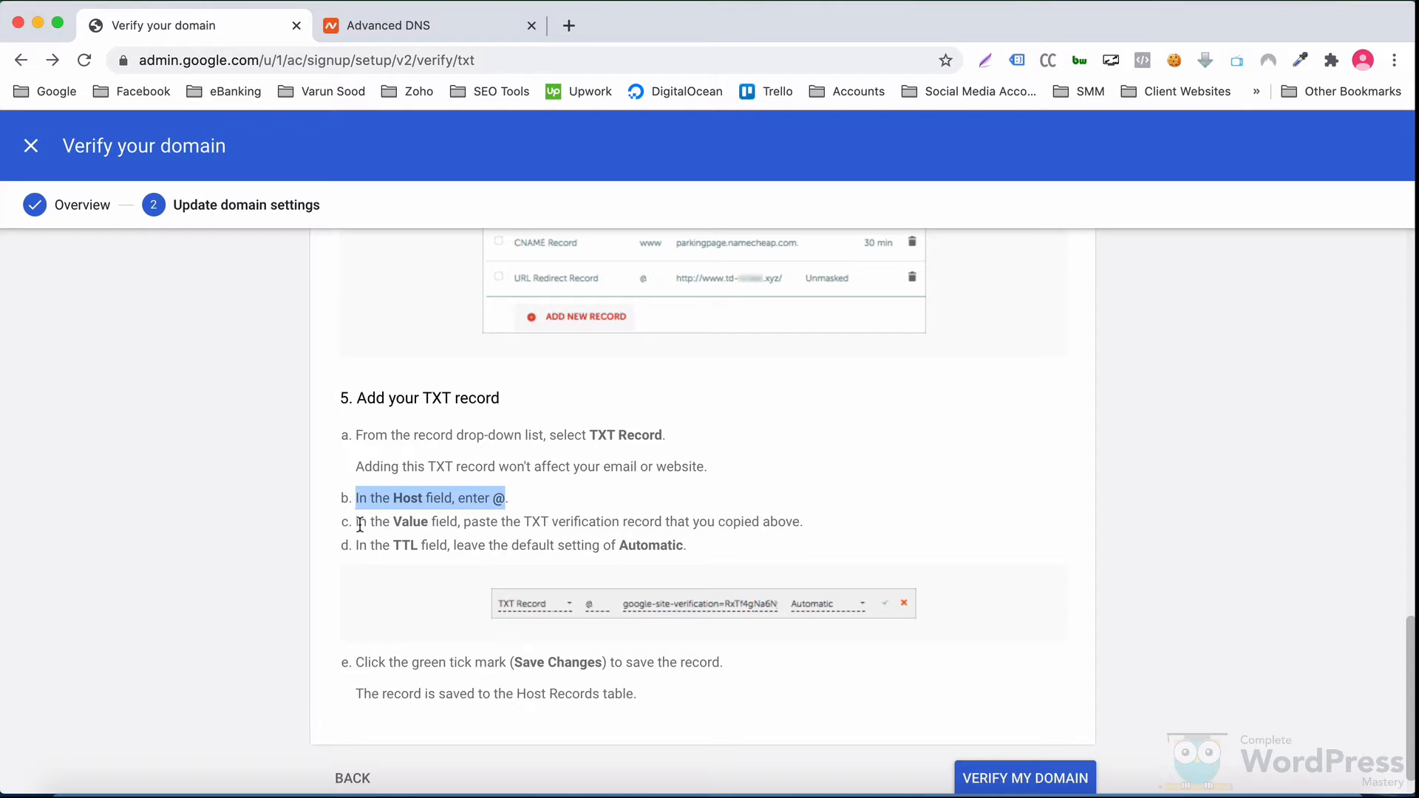
drag(360, 525, 725, 526)
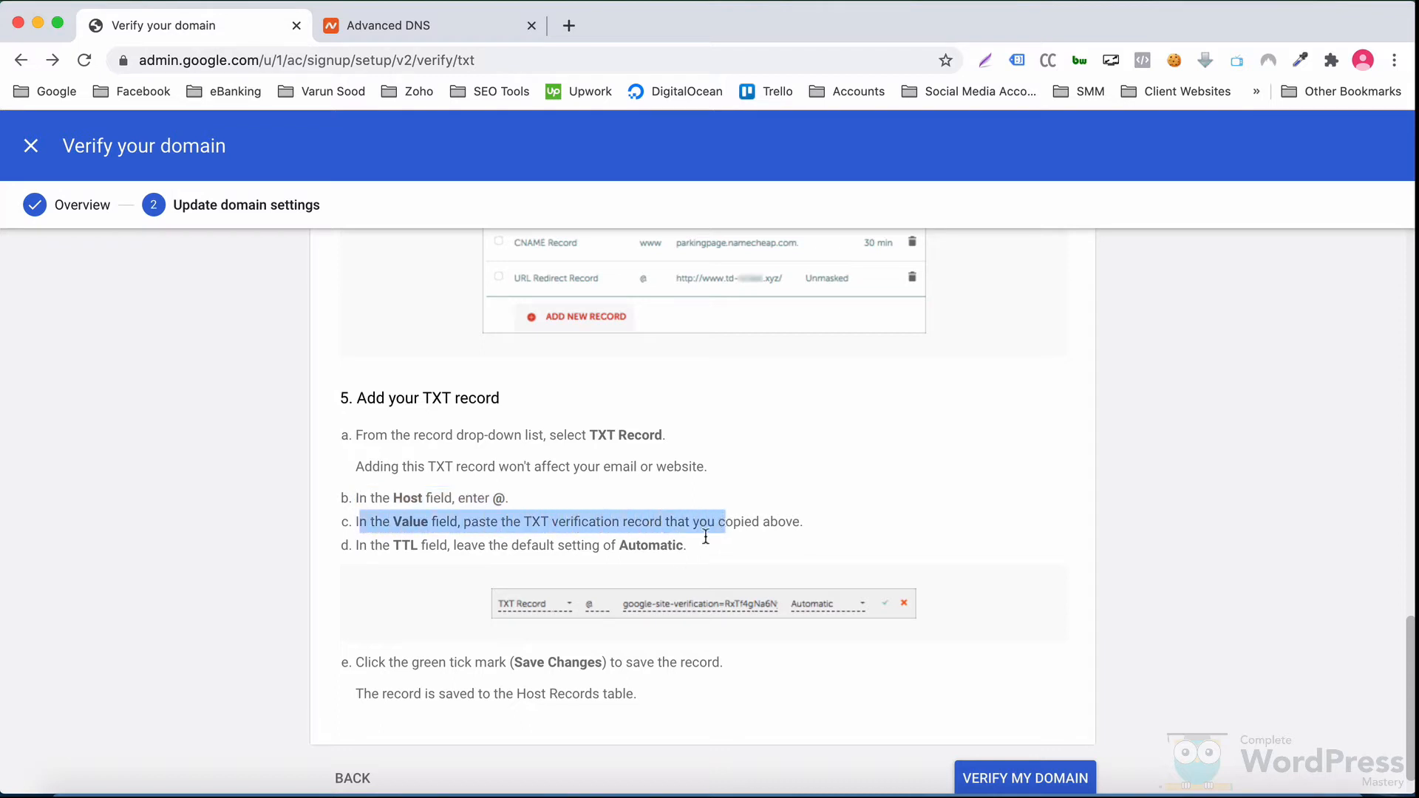
drag(650, 550, 365, 552)
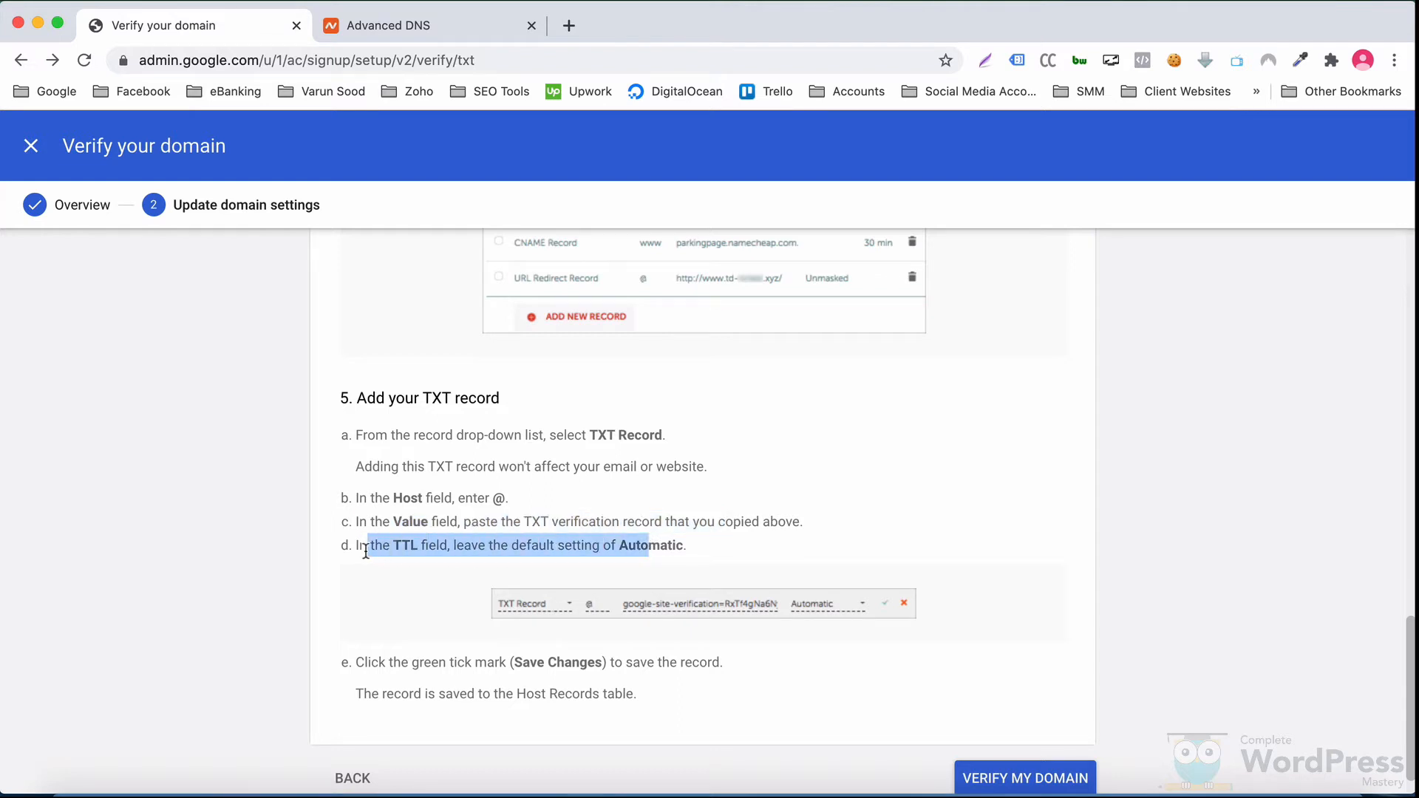
click(599, 446)
click(479, 38)
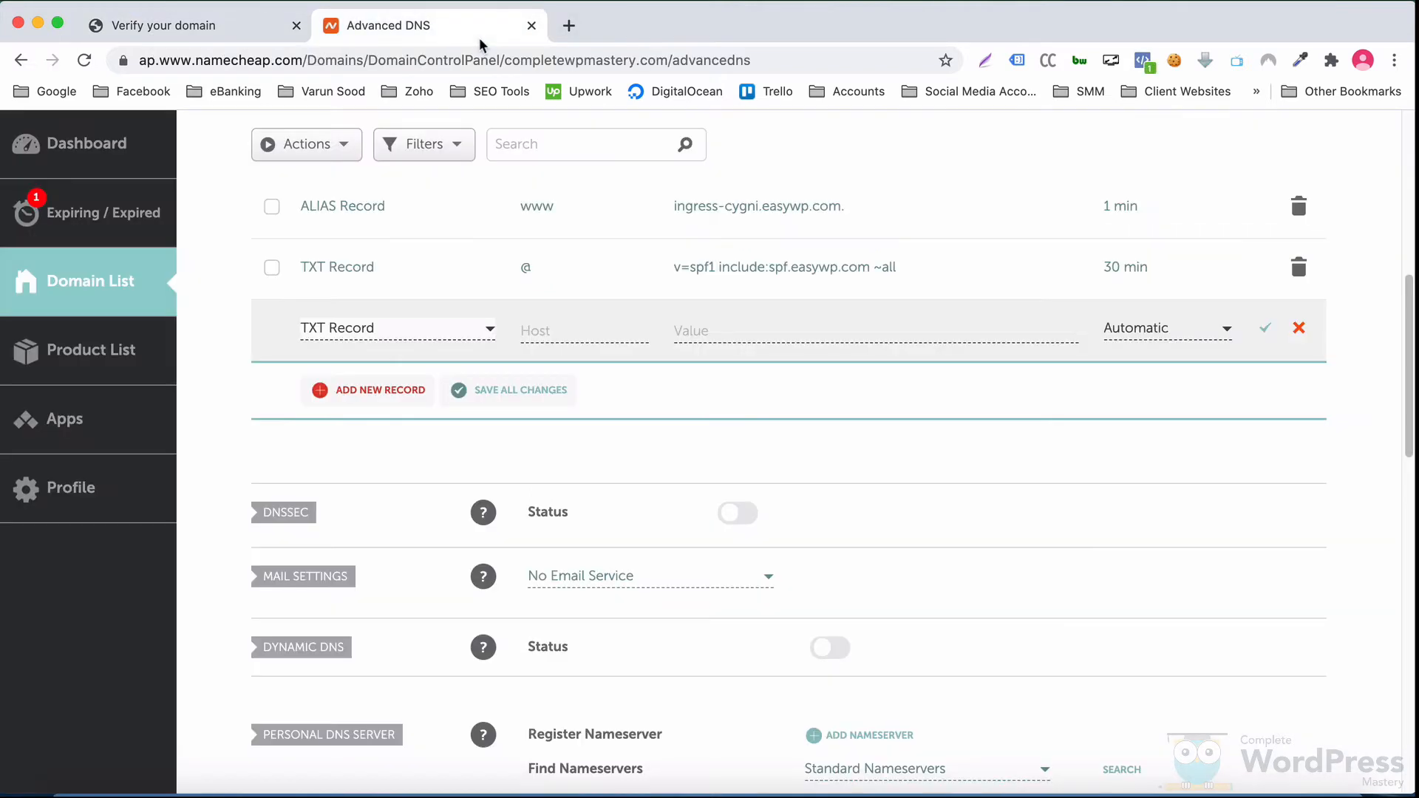
Step: Save a TXT record with host @ and the pasted google-site-verification value, then return to Google
click(528, 326)
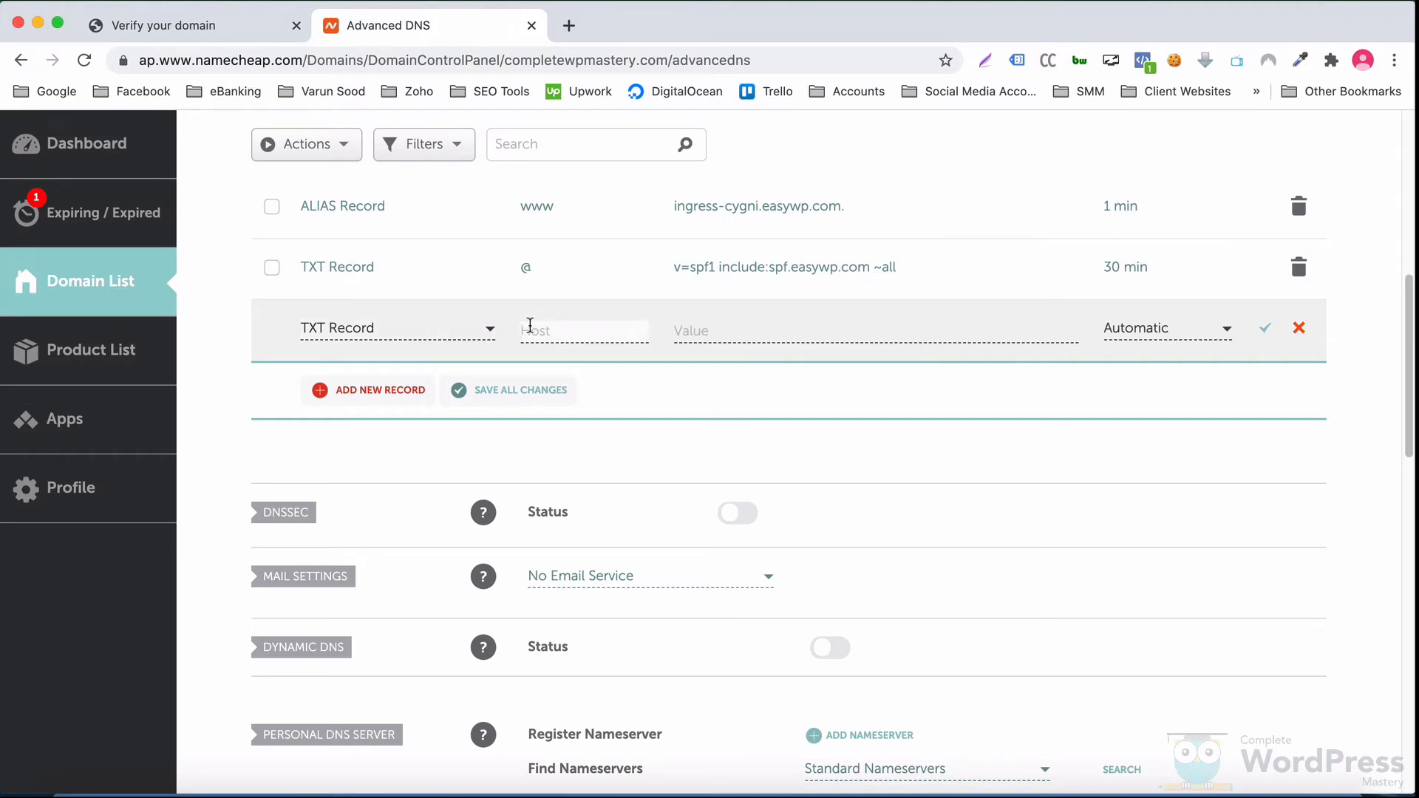
text(@)
click(674, 332)
right_click(713, 329)
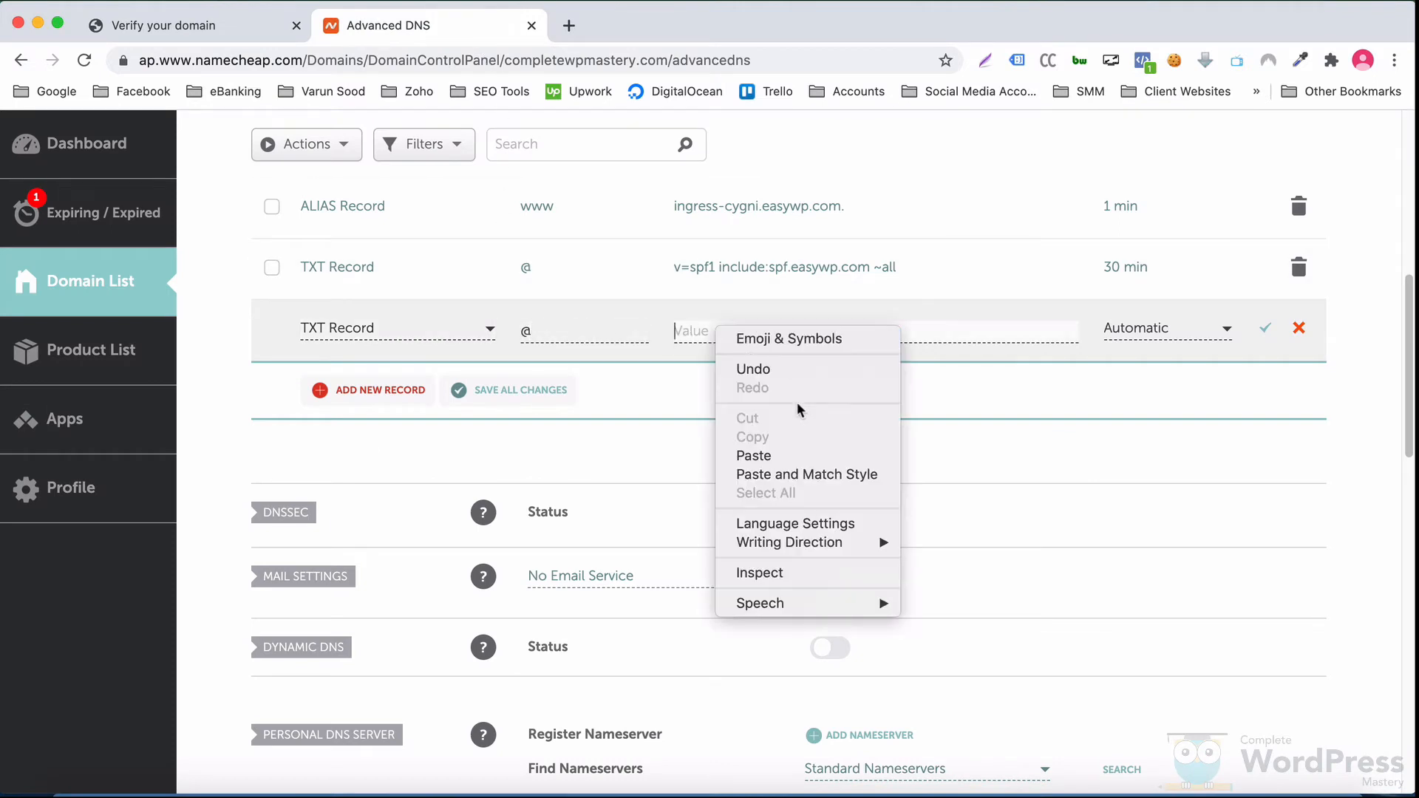
click(792, 454)
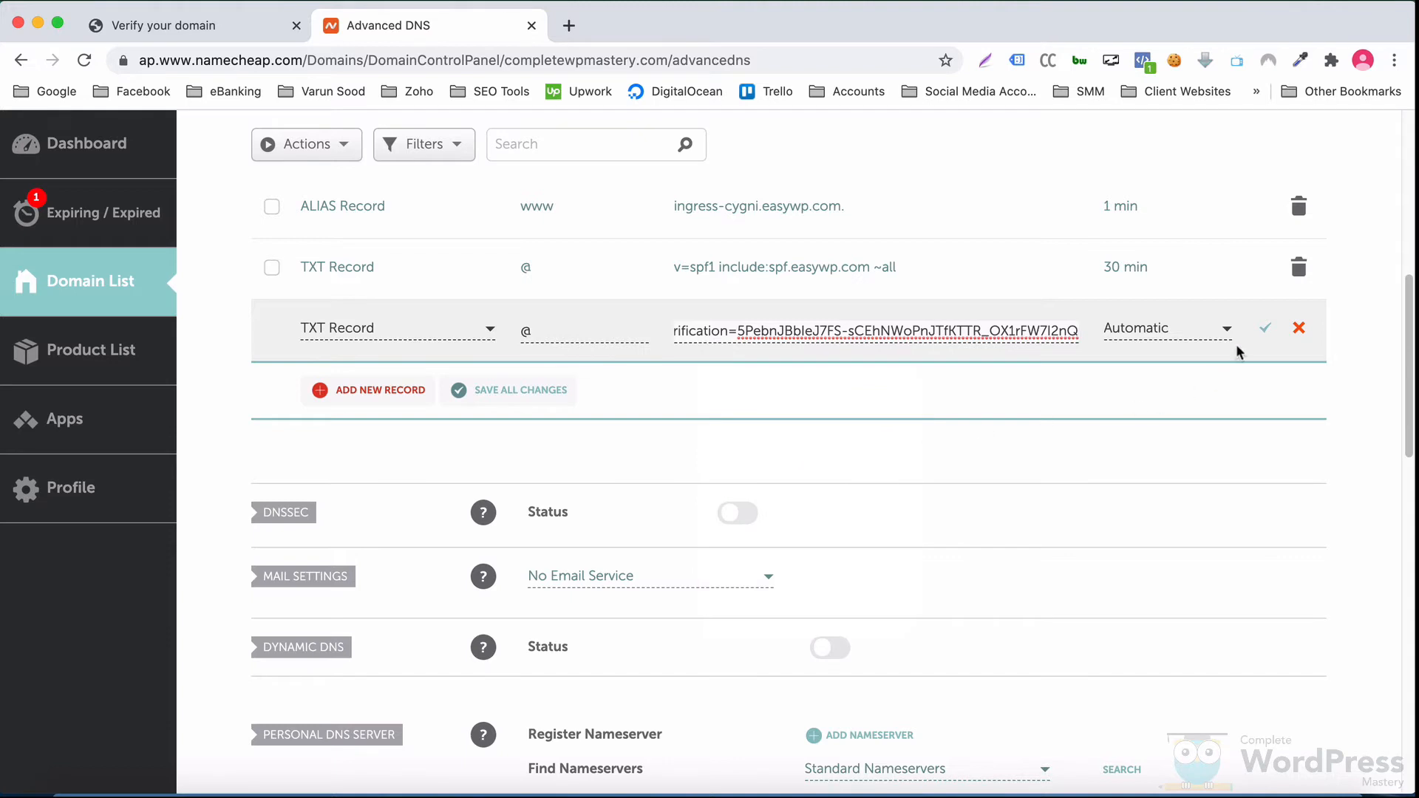
click(1266, 327)
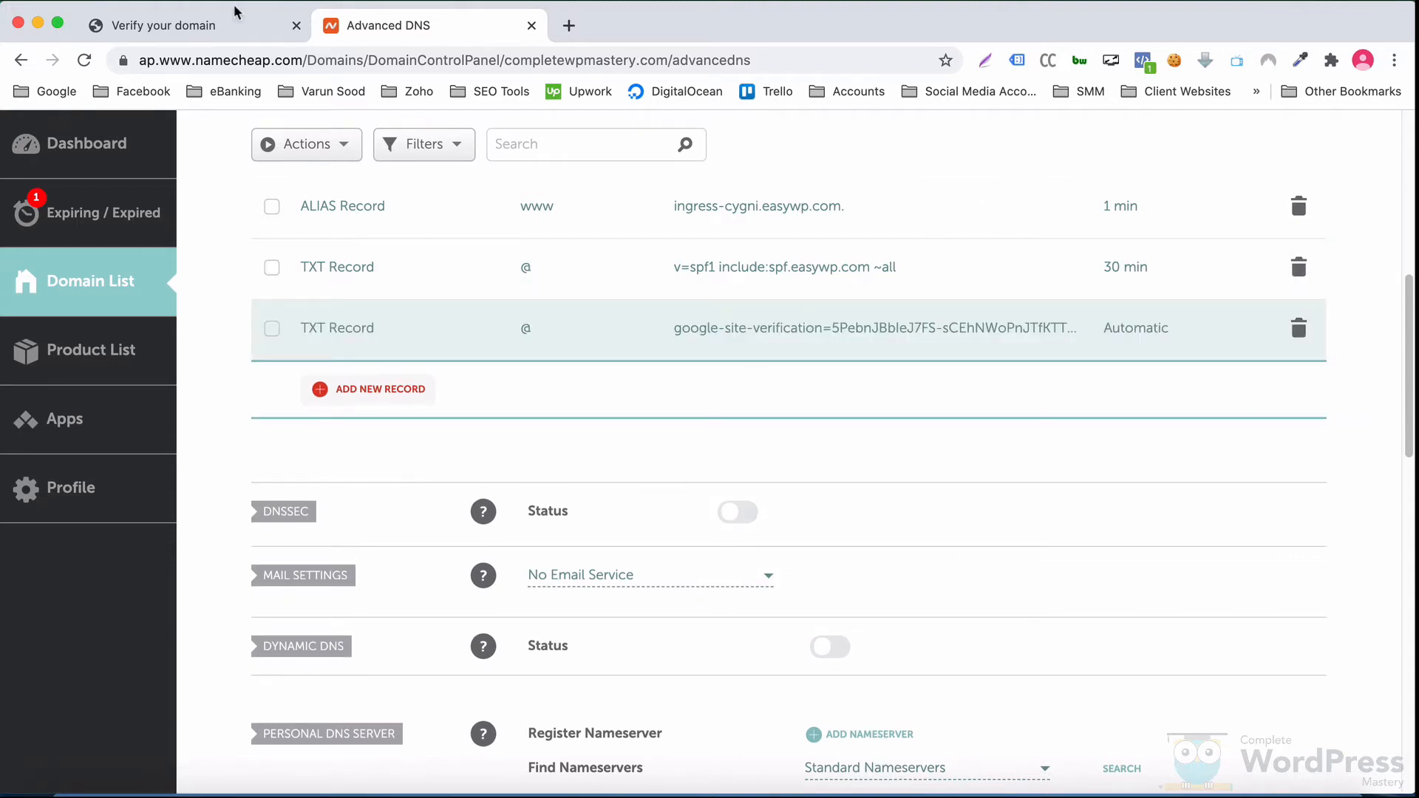
click(201, 39)
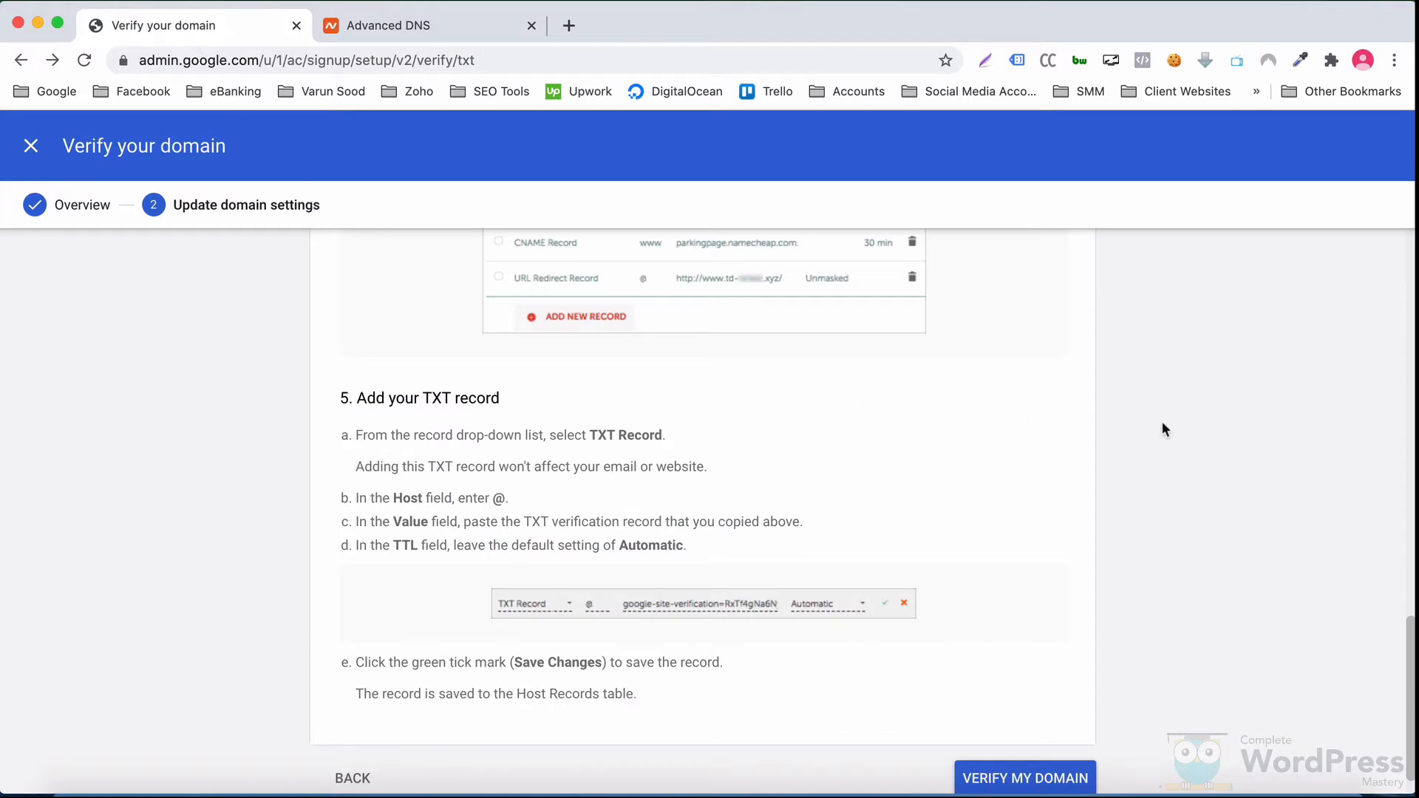
Step: Run Verify My Domain so completewpmastery.com shows as verified
scroll(1165, 432, down, 1)
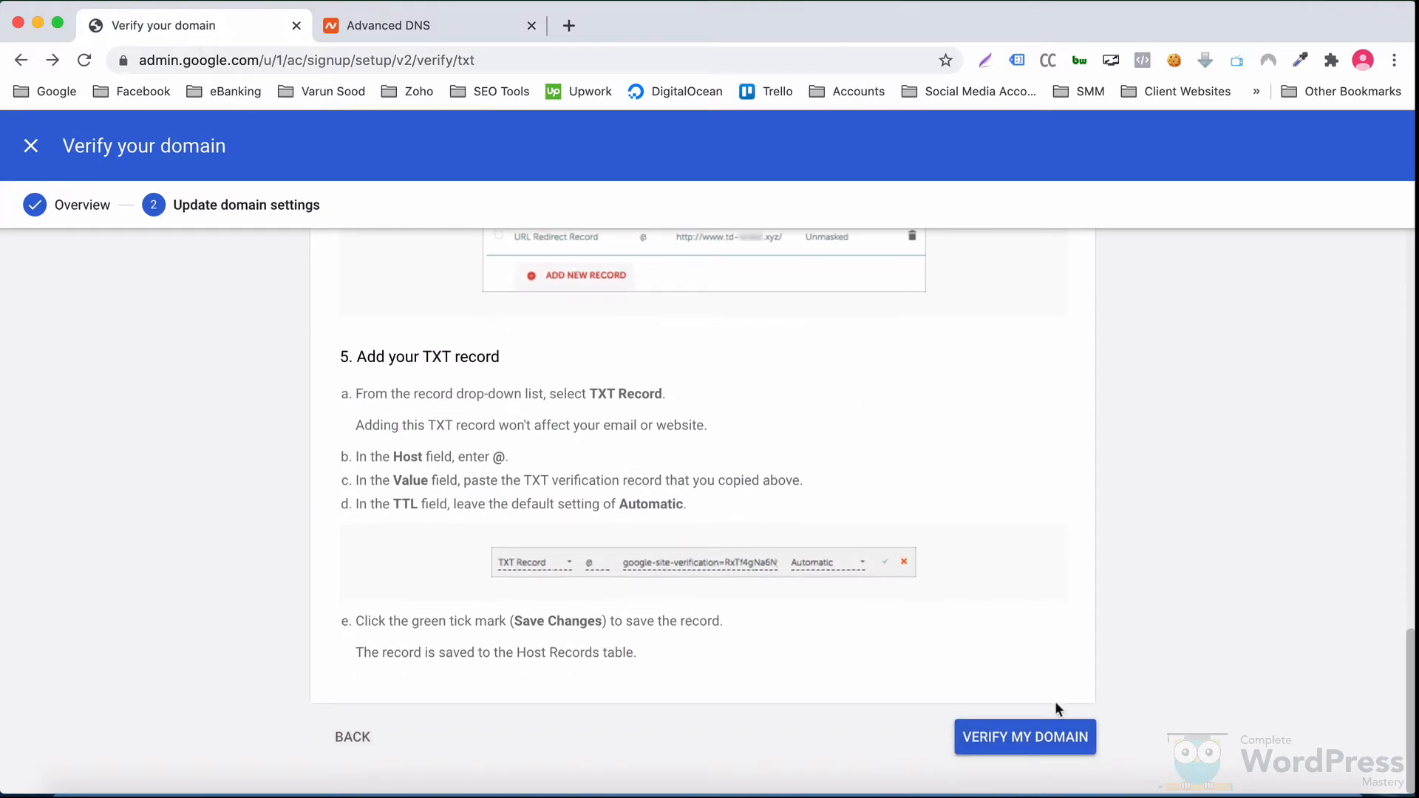
click(1043, 736)
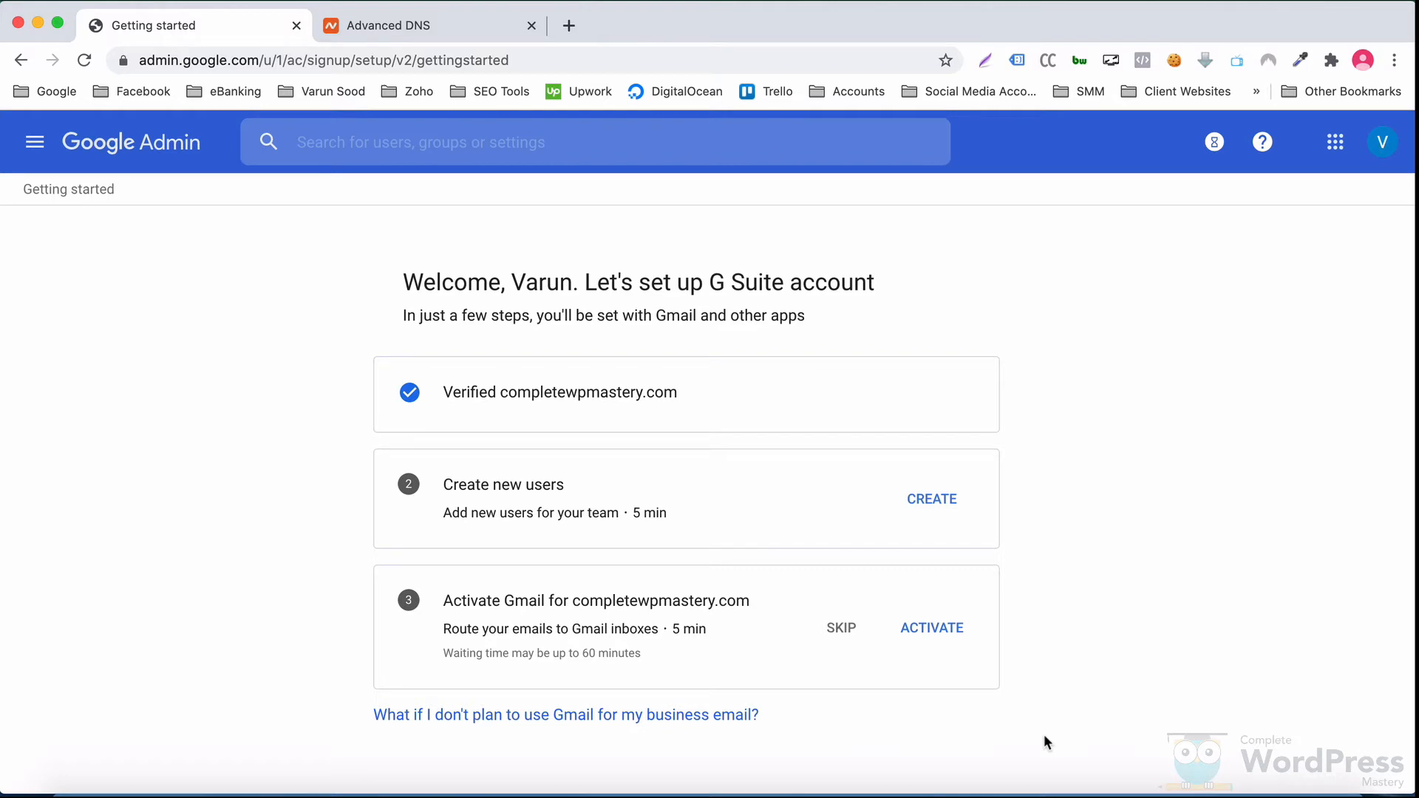
Step: Open the Create new users wizard, discard the add-user form, and close the wizard without adding anyone
click(943, 500)
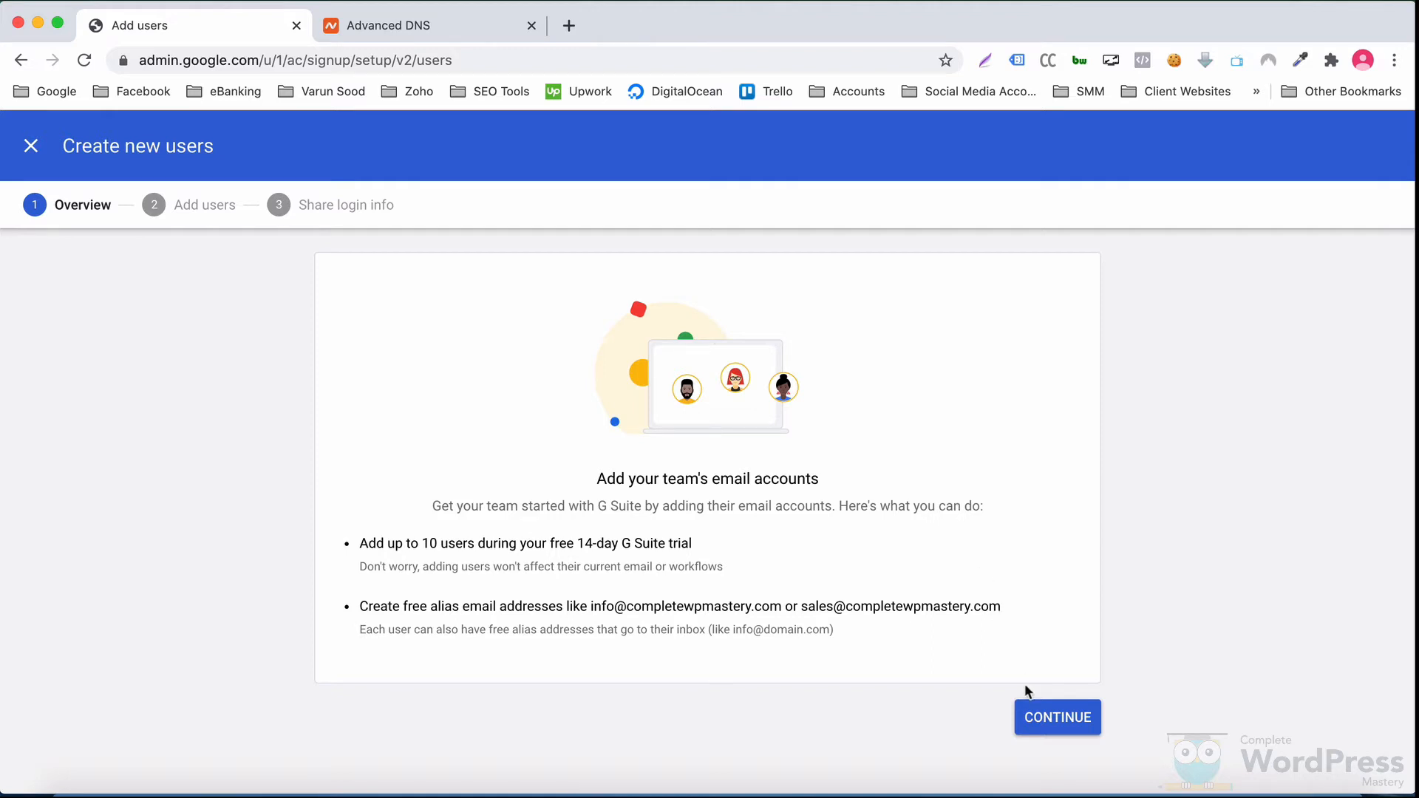
click(1035, 720)
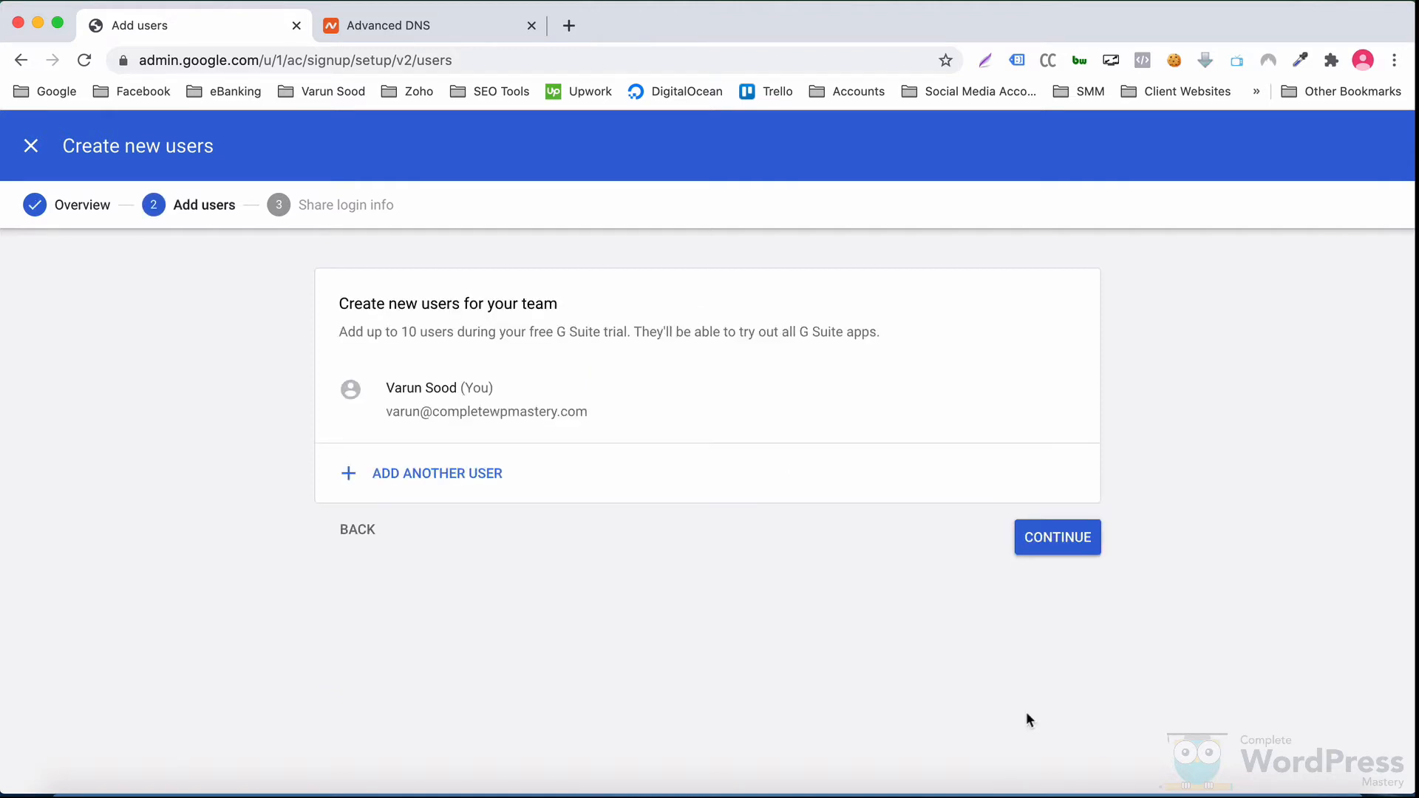
click(469, 472)
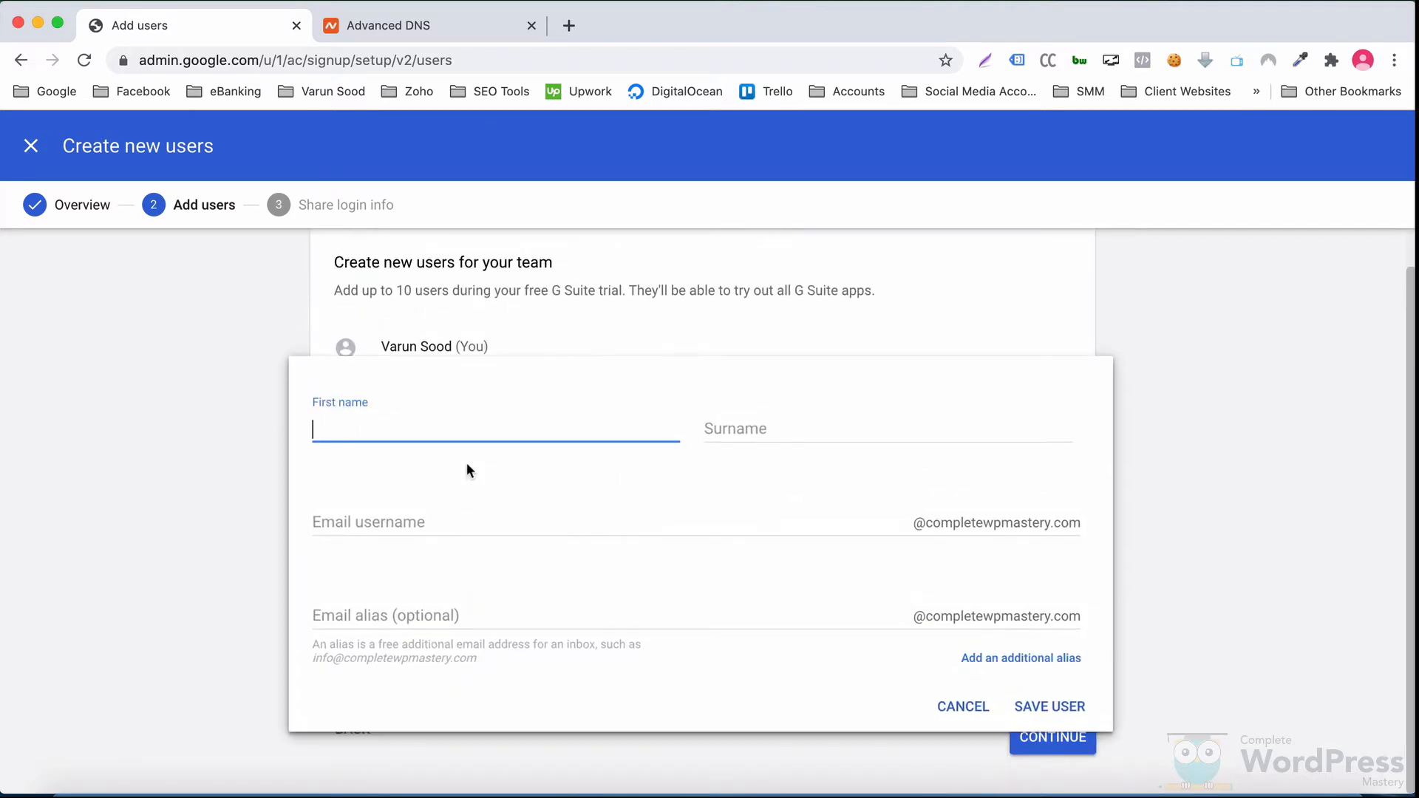
click(962, 707)
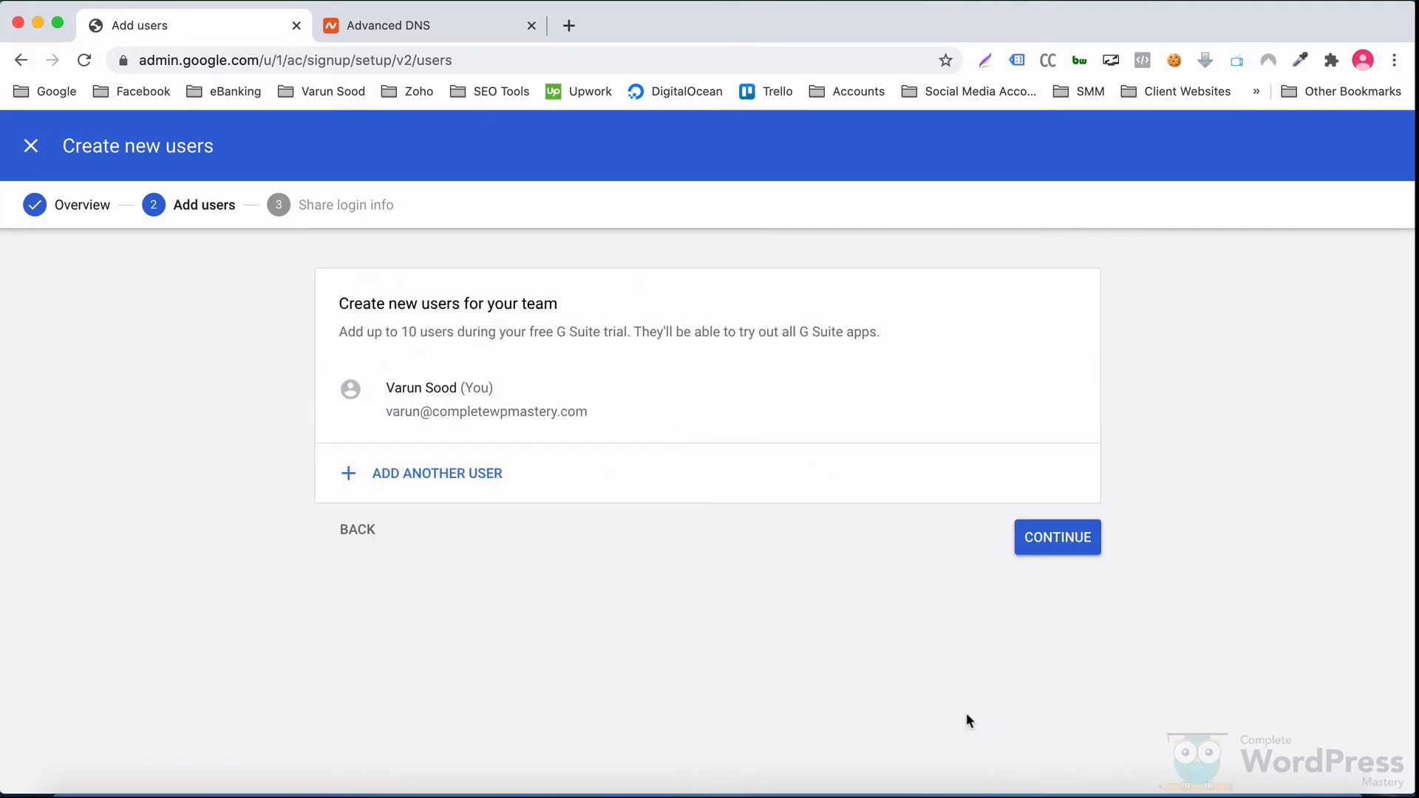
click(359, 536)
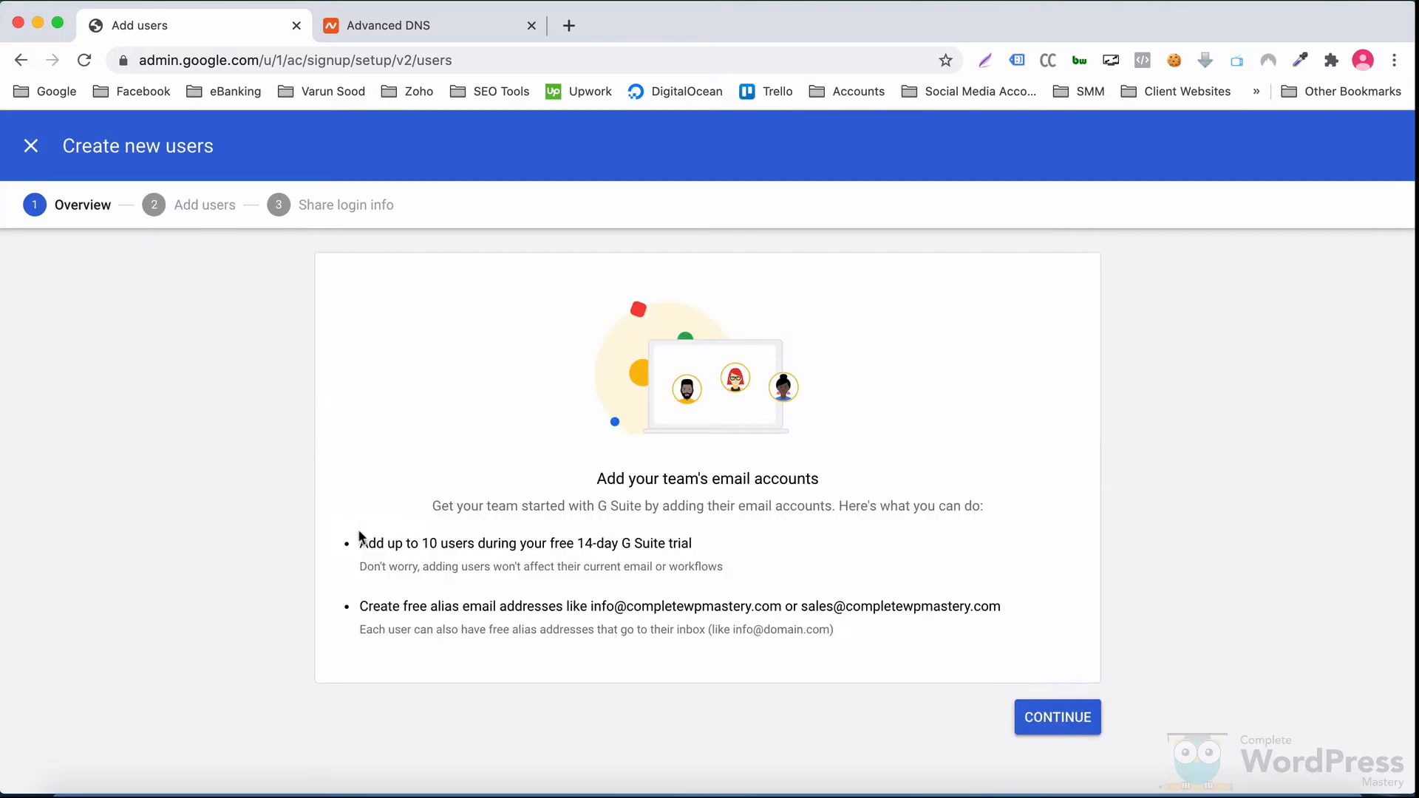
click(32, 146)
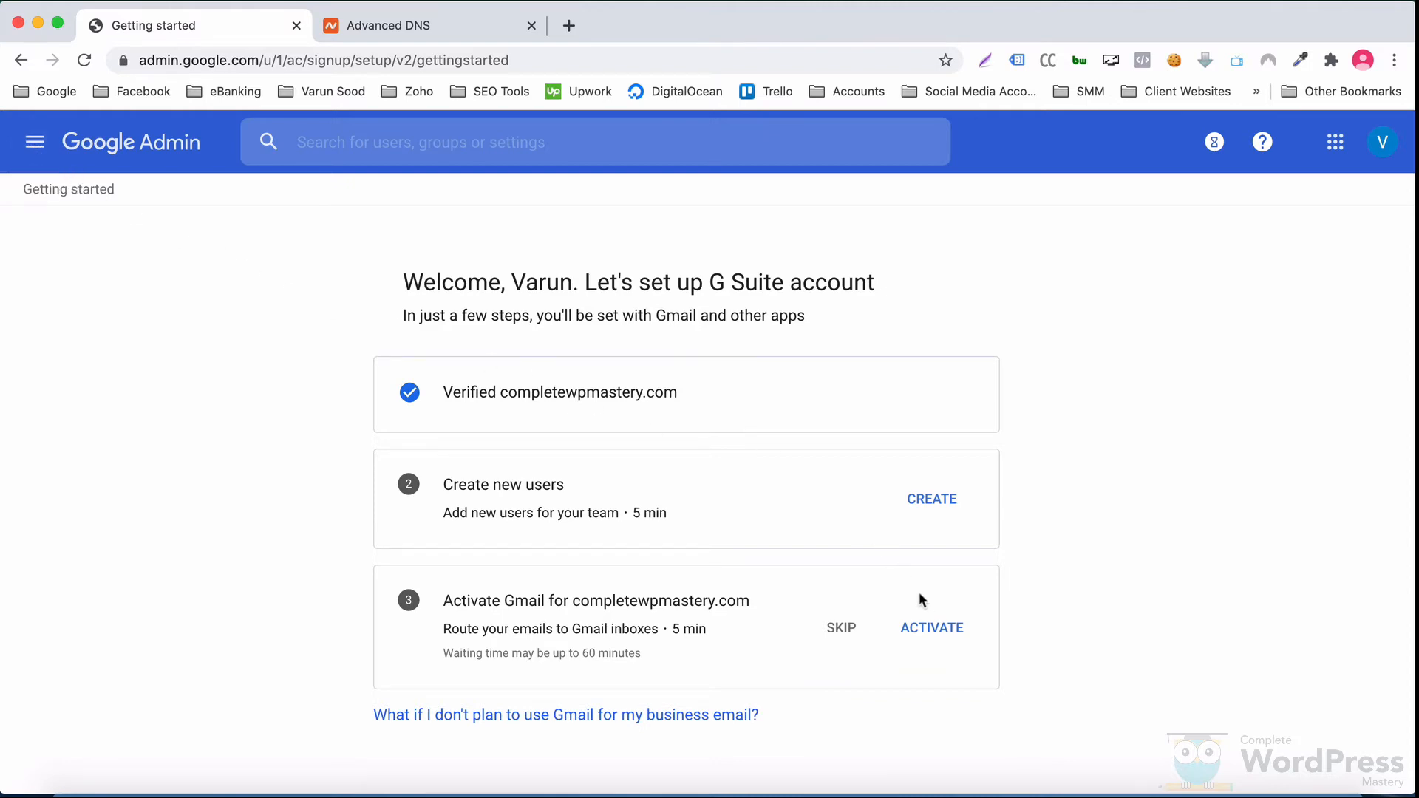
Step: Start Gmail activation, tick both readiness checks, review the MX routing steps, then go to Namecheap's DNS page
click(929, 630)
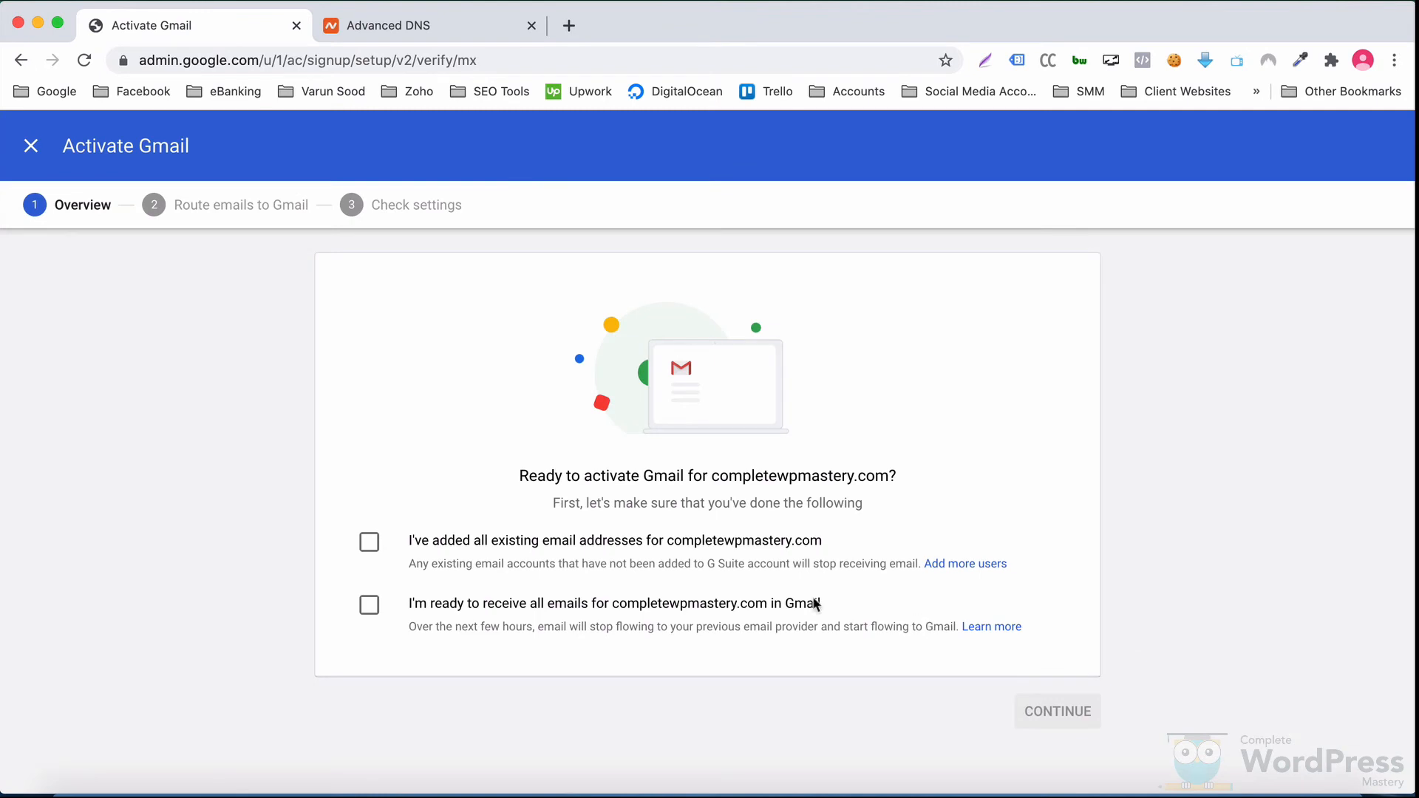
click(378, 544)
click(371, 605)
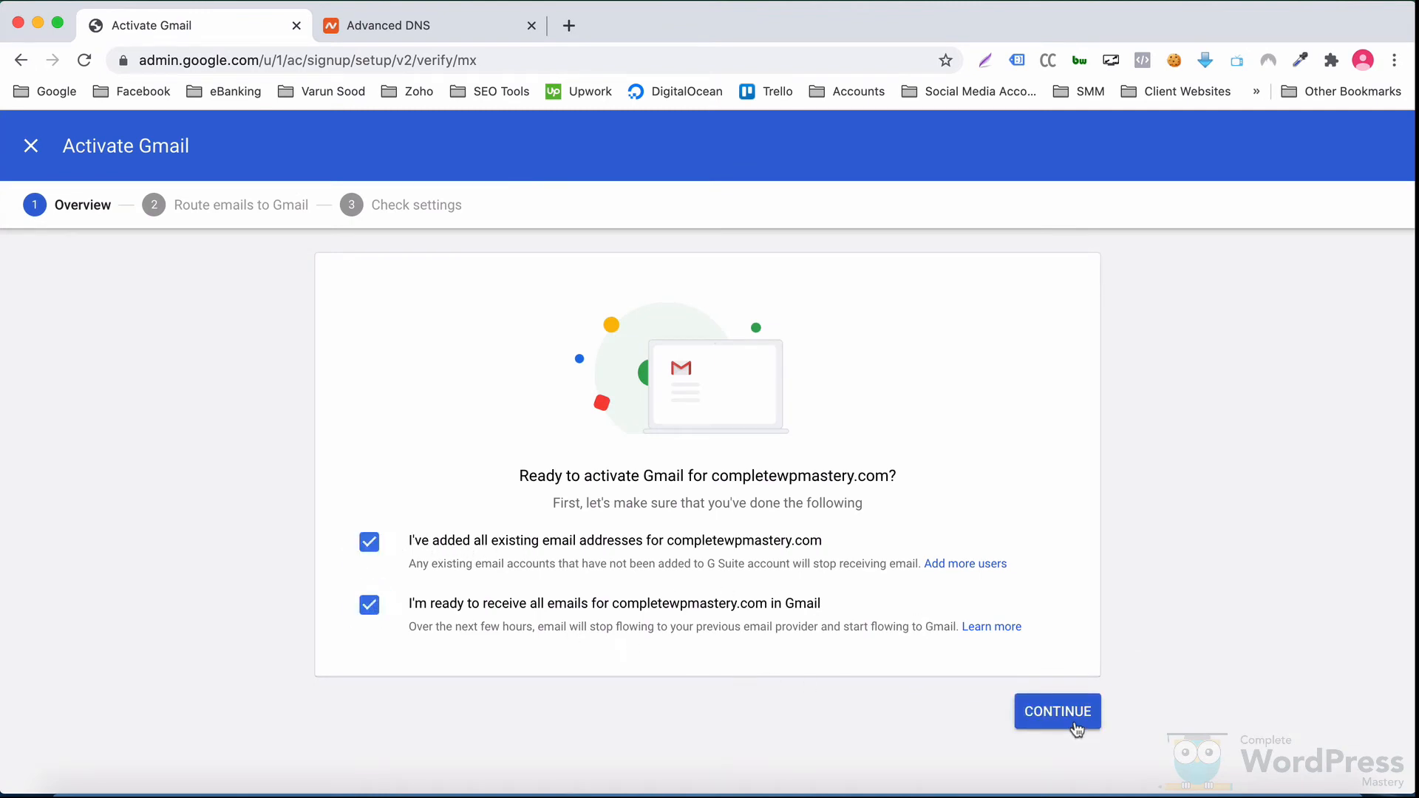
click(1057, 711)
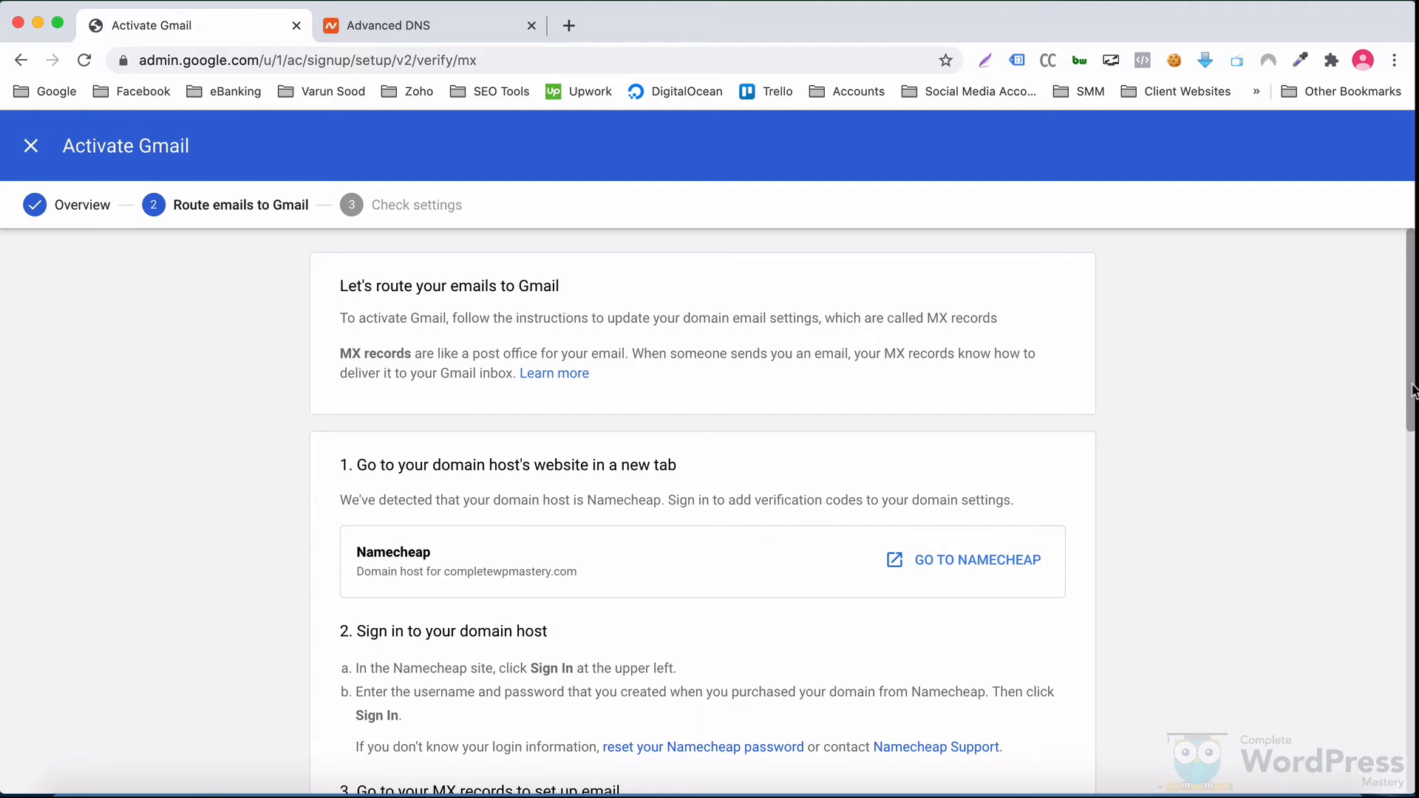
drag(1412, 390, 1413, 734)
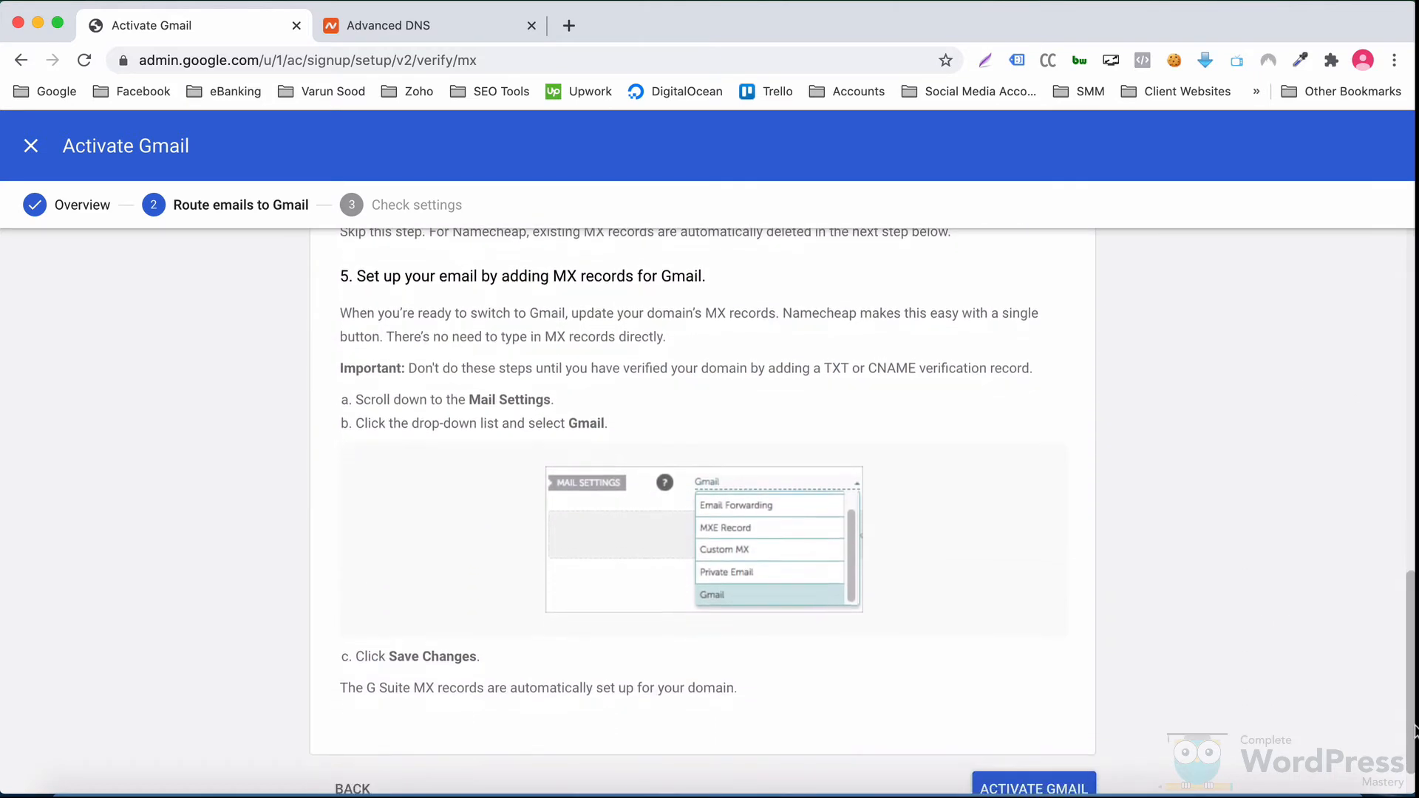
click(455, 32)
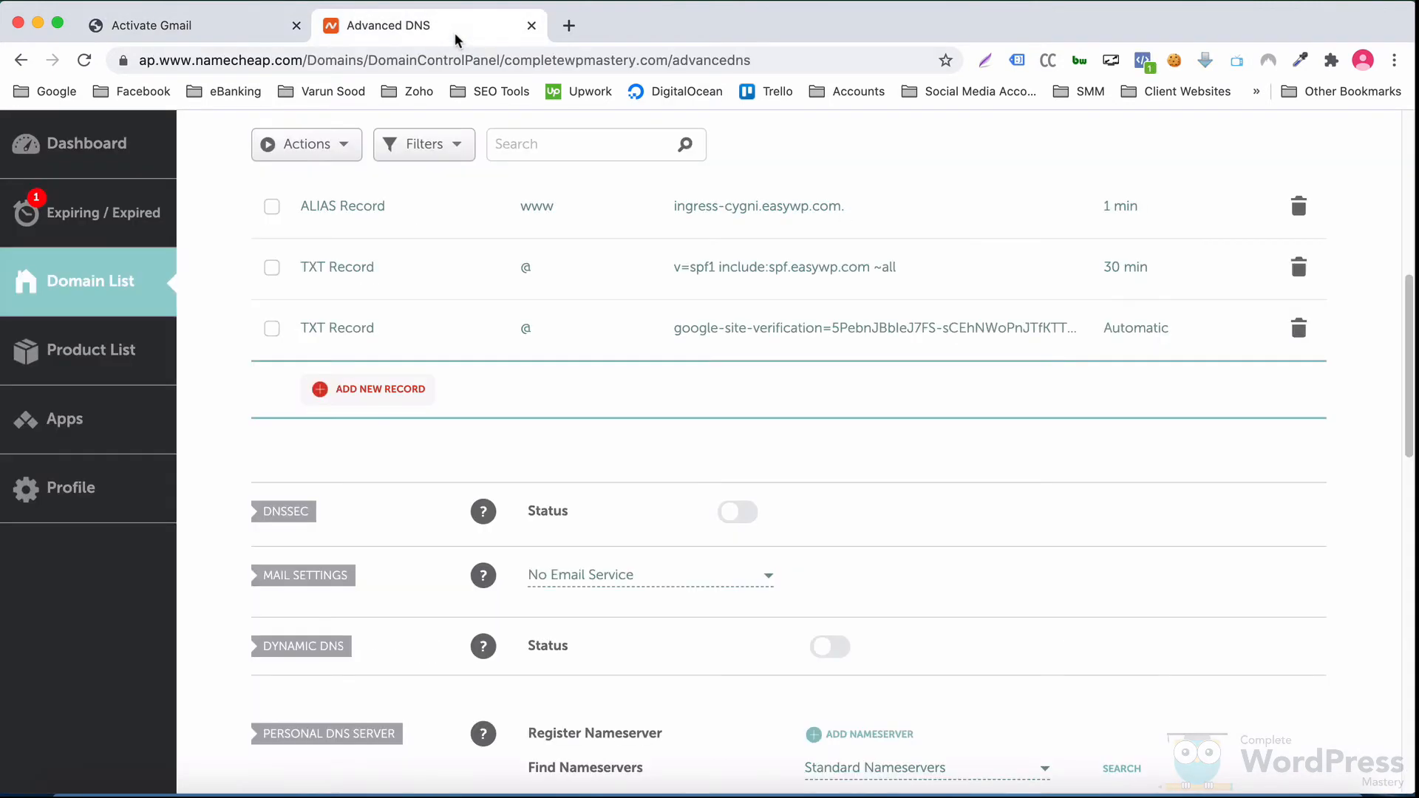
Step: Set Namecheap's Mail Settings to Gmail, save the change, and return to the Activate Gmail page
click(739, 585)
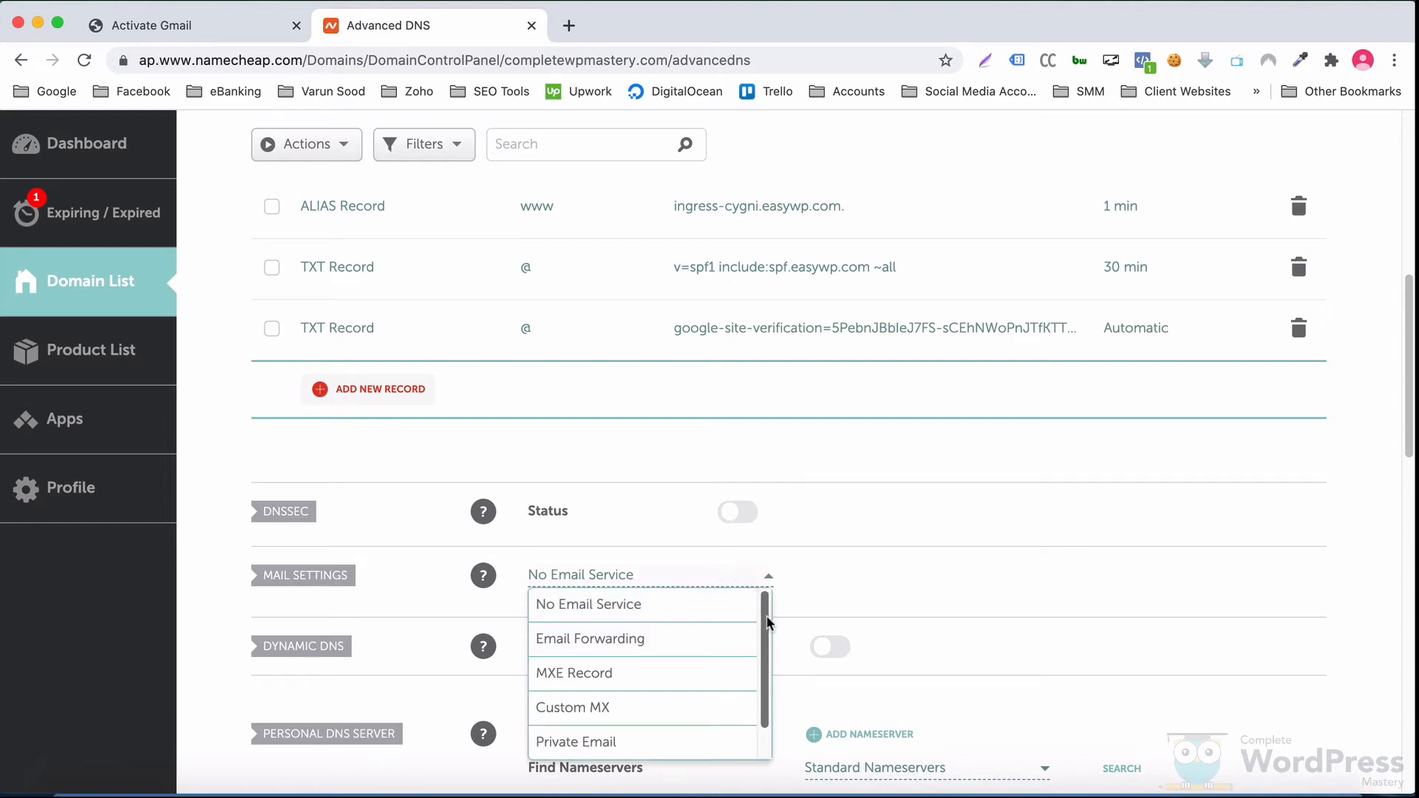
scroll(747, 650, down, 1)
click(673, 740)
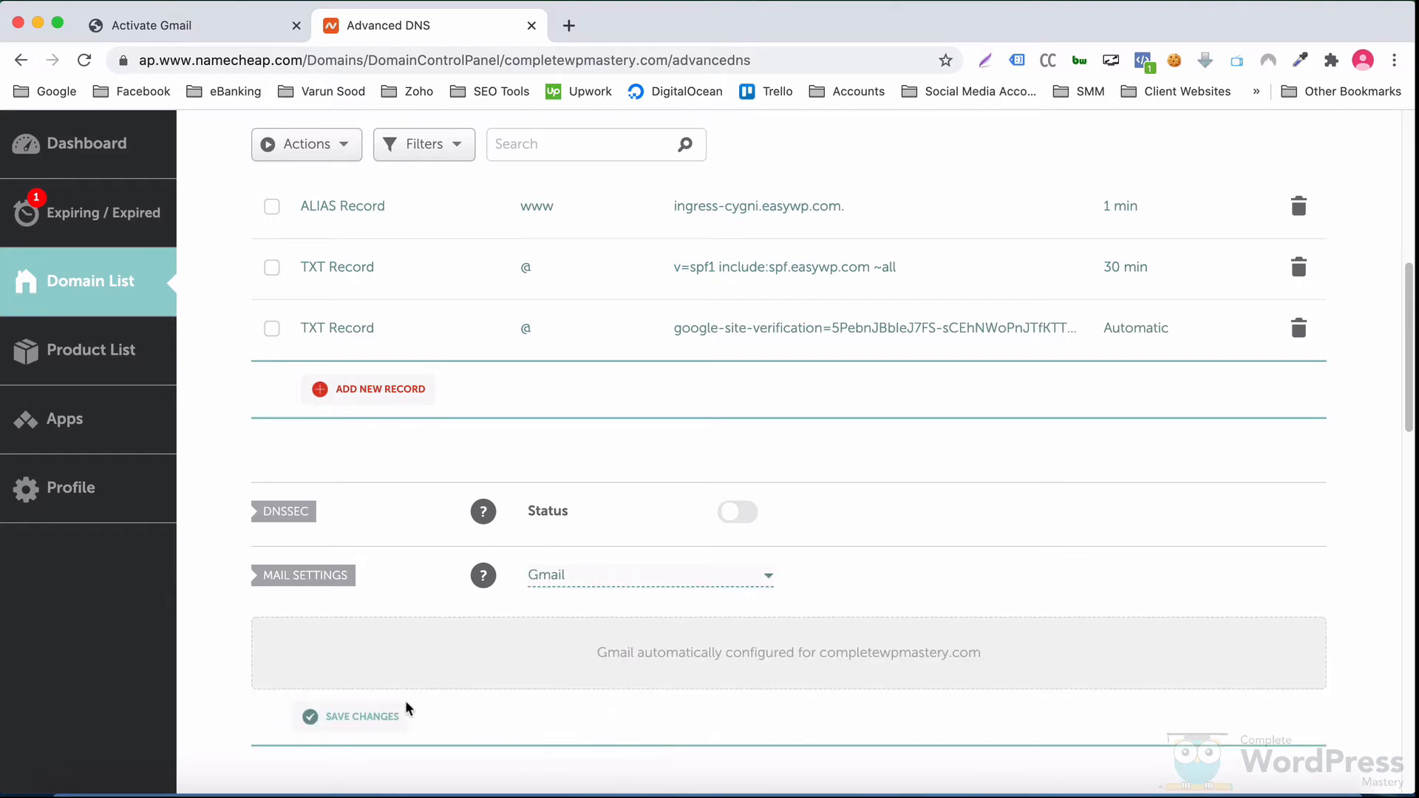
click(331, 713)
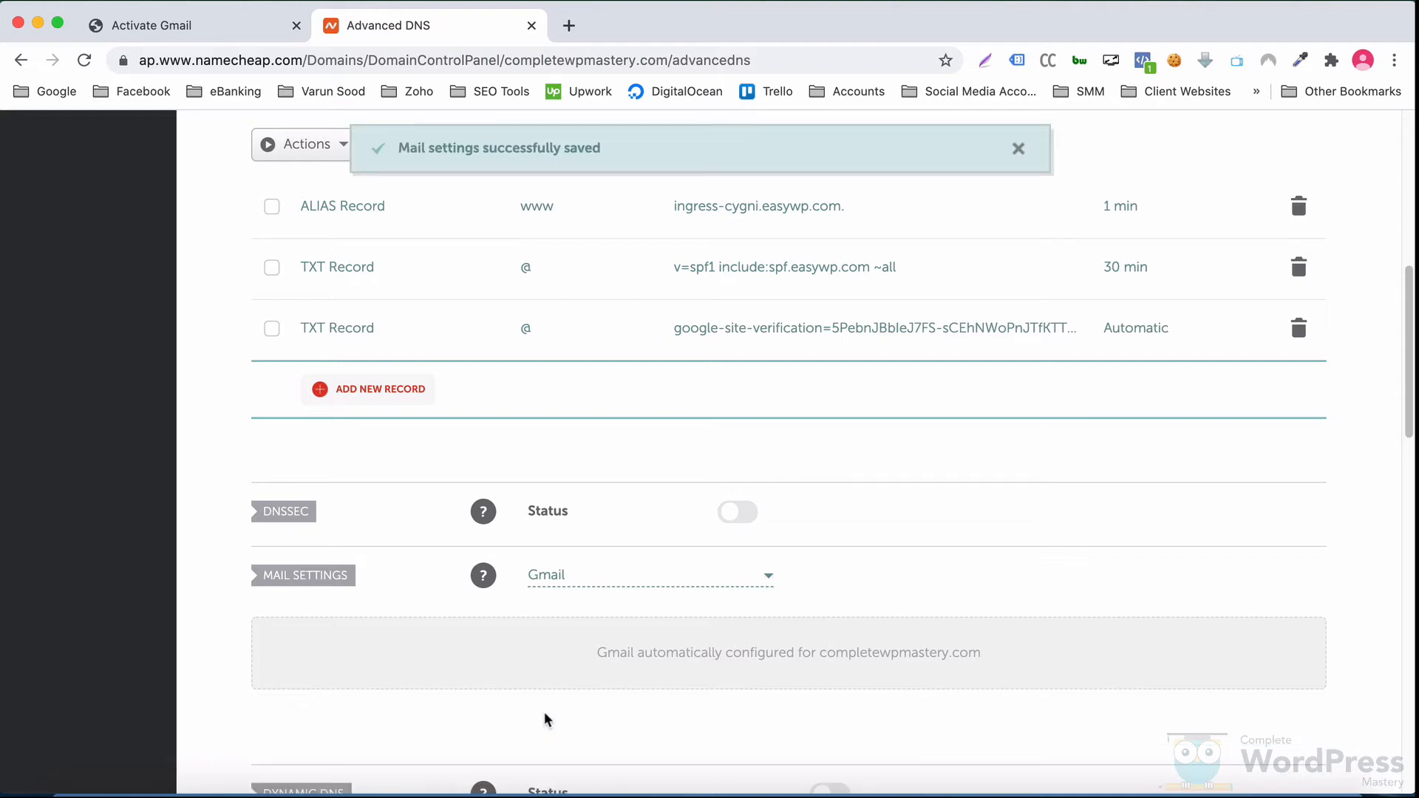
click(208, 25)
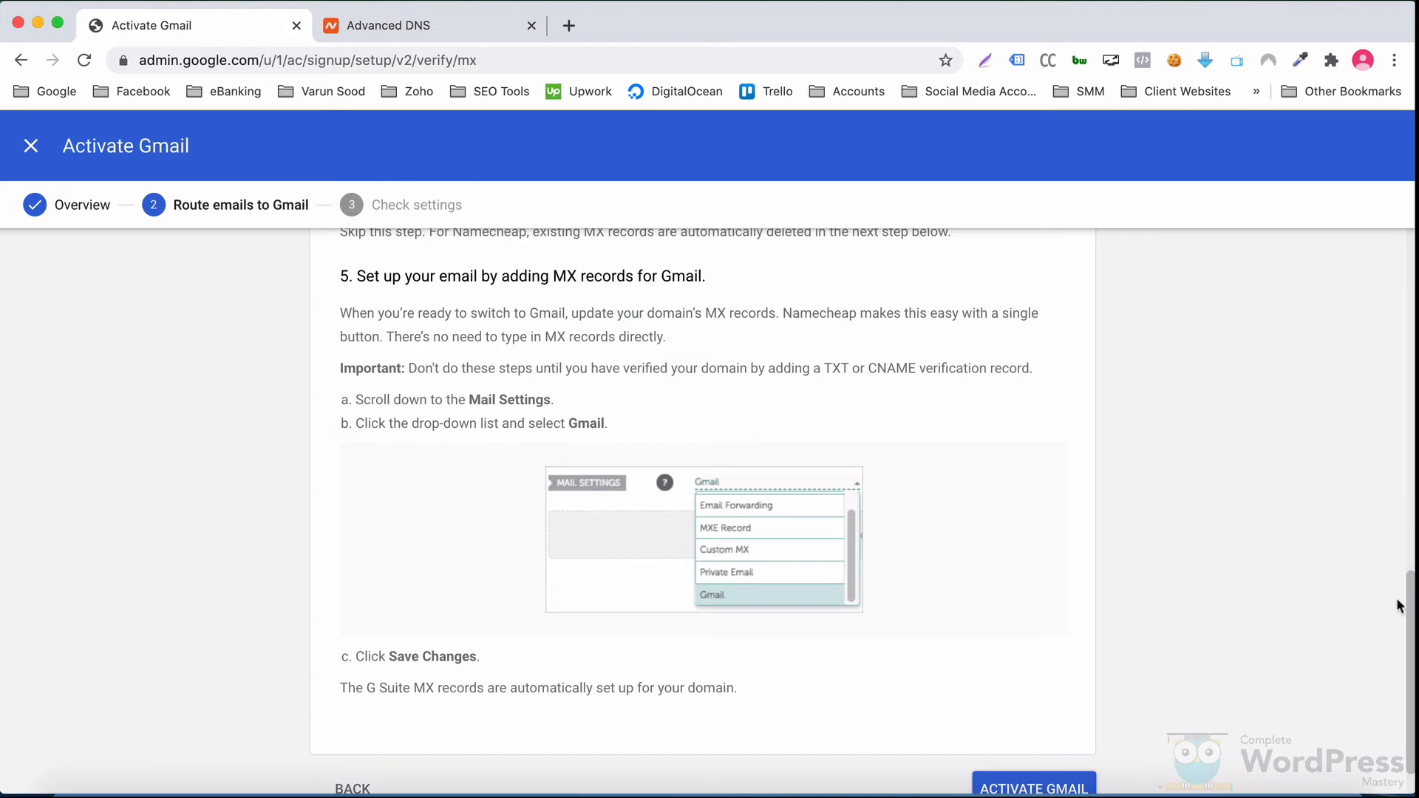
Step: Activate Gmail so Google checks the MX records for completewpmastery.com
scroll(1408, 636, down, 1)
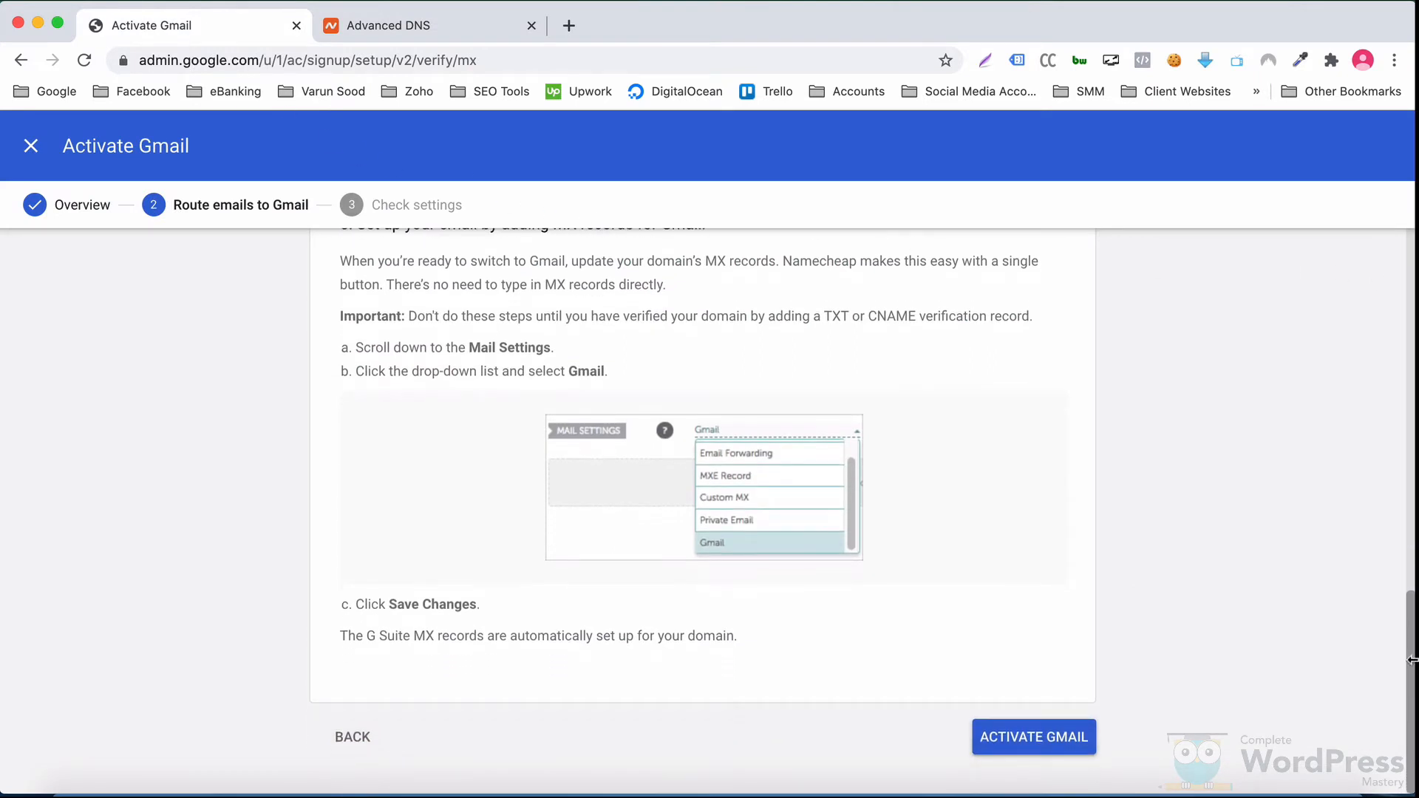
click(1057, 742)
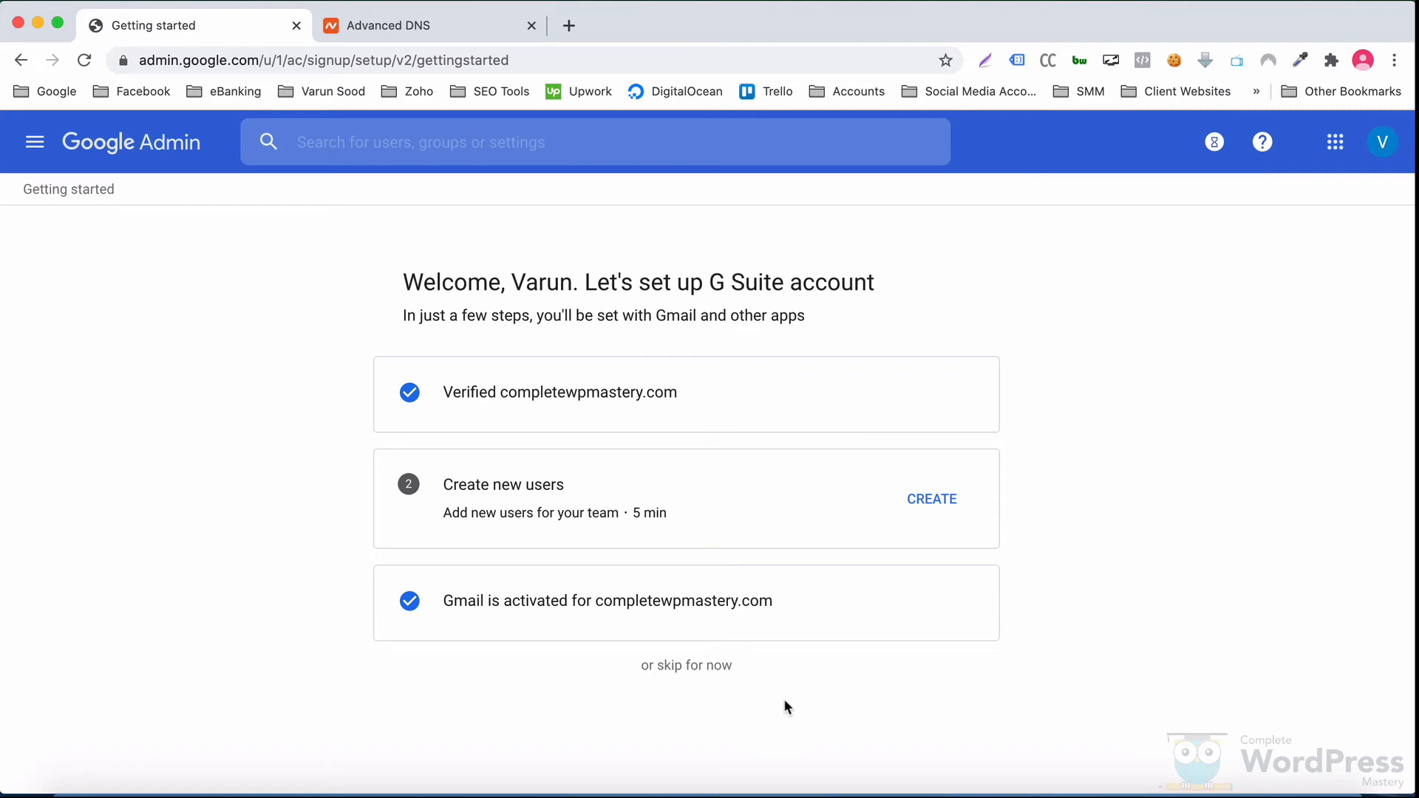
Step: Skip user creation, then send a test email changing 'welcome to' to 'successfully configured'
click(695, 665)
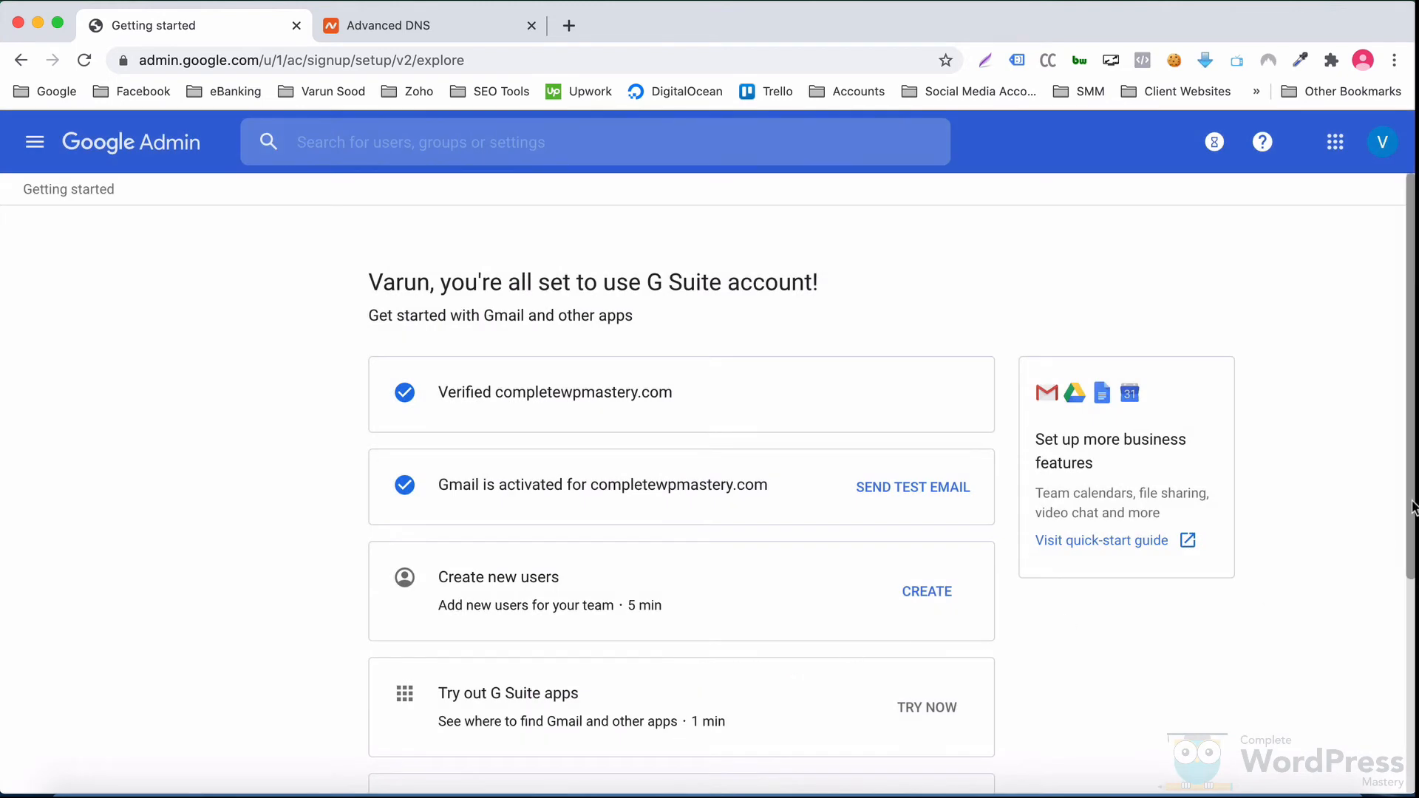
mouse_move(1413, 508)
mouse_down()
mouse_move(1413, 731)
mouse_move(1413, 488)
mouse_up()
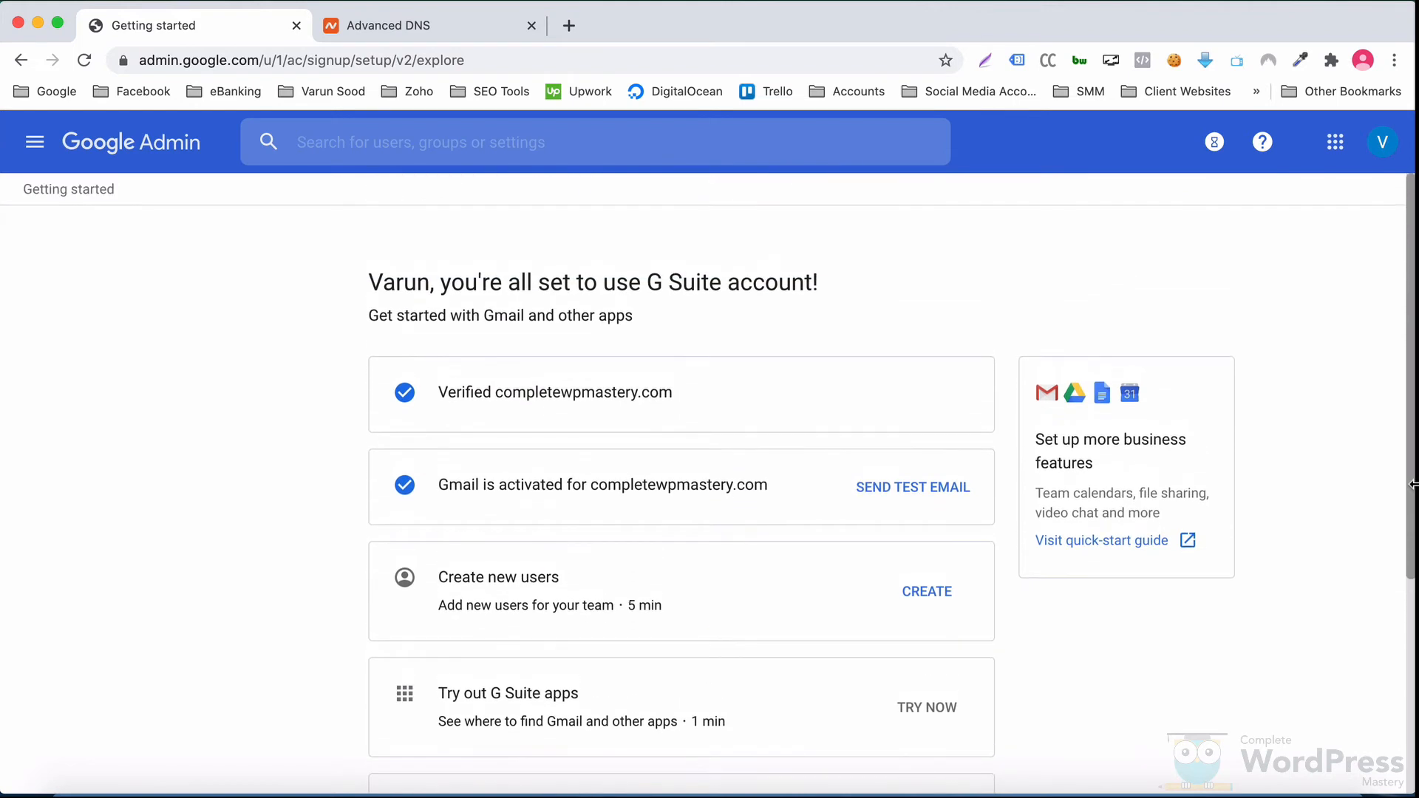
click(909, 493)
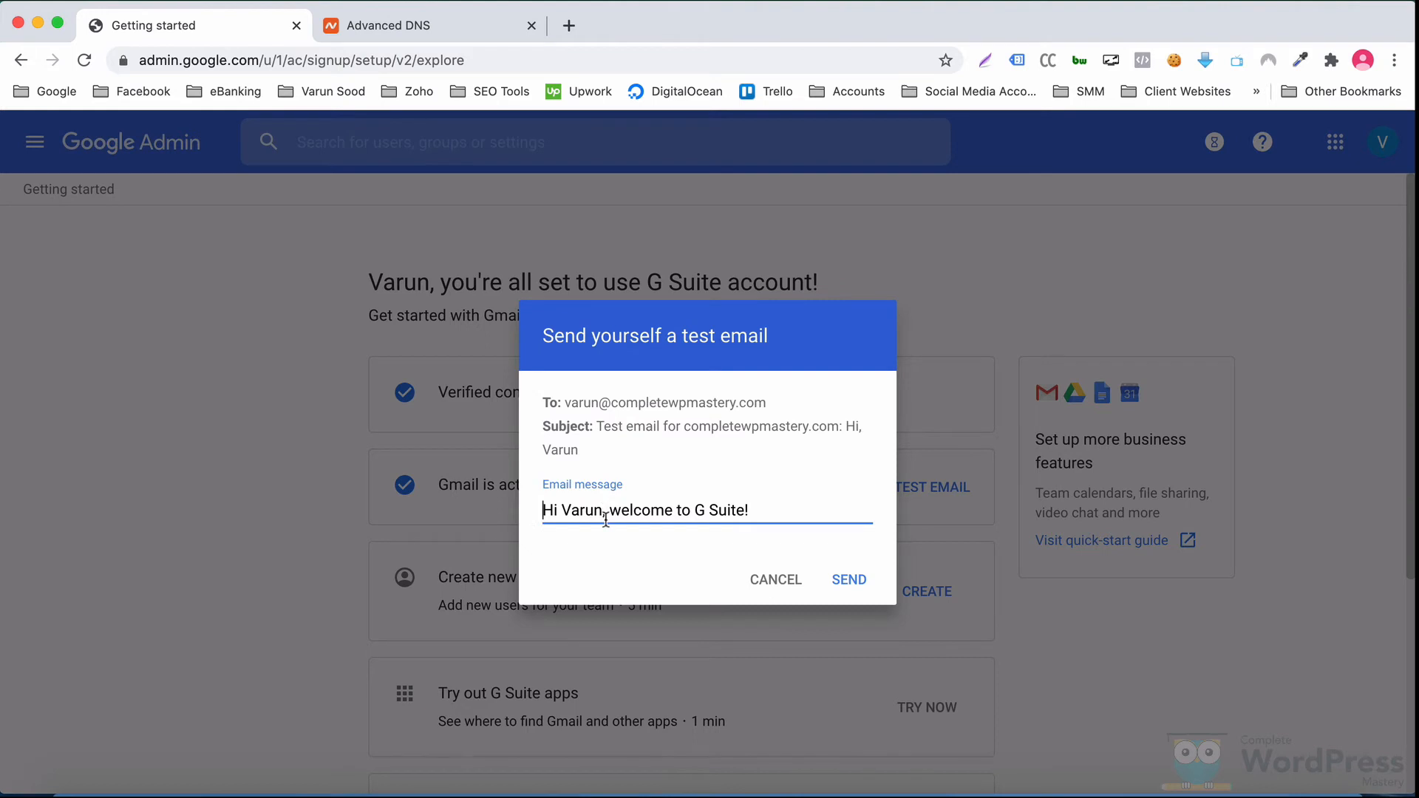
drag(611, 514, 695, 514)
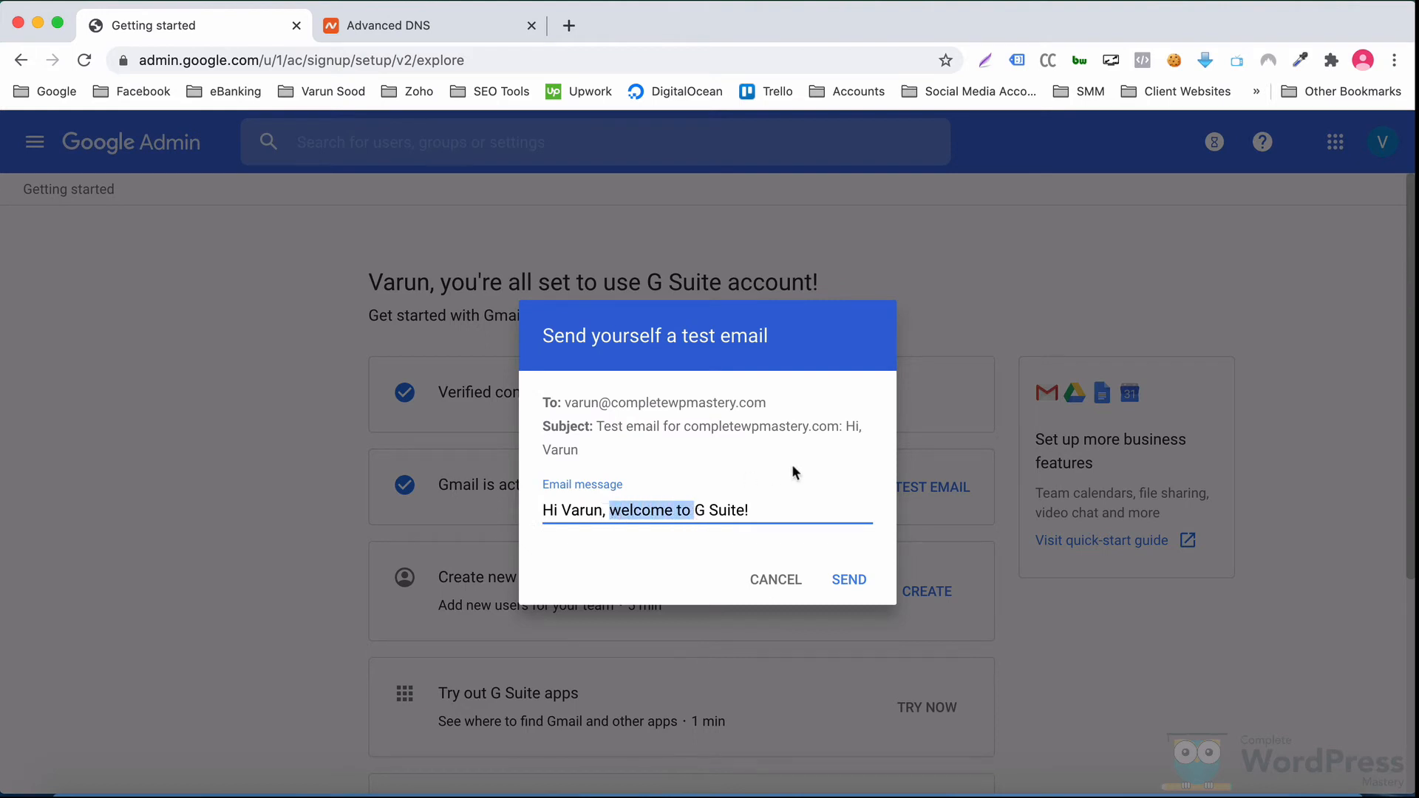
key(BackSpace)
key(alt+Right)
key(alt+Right)
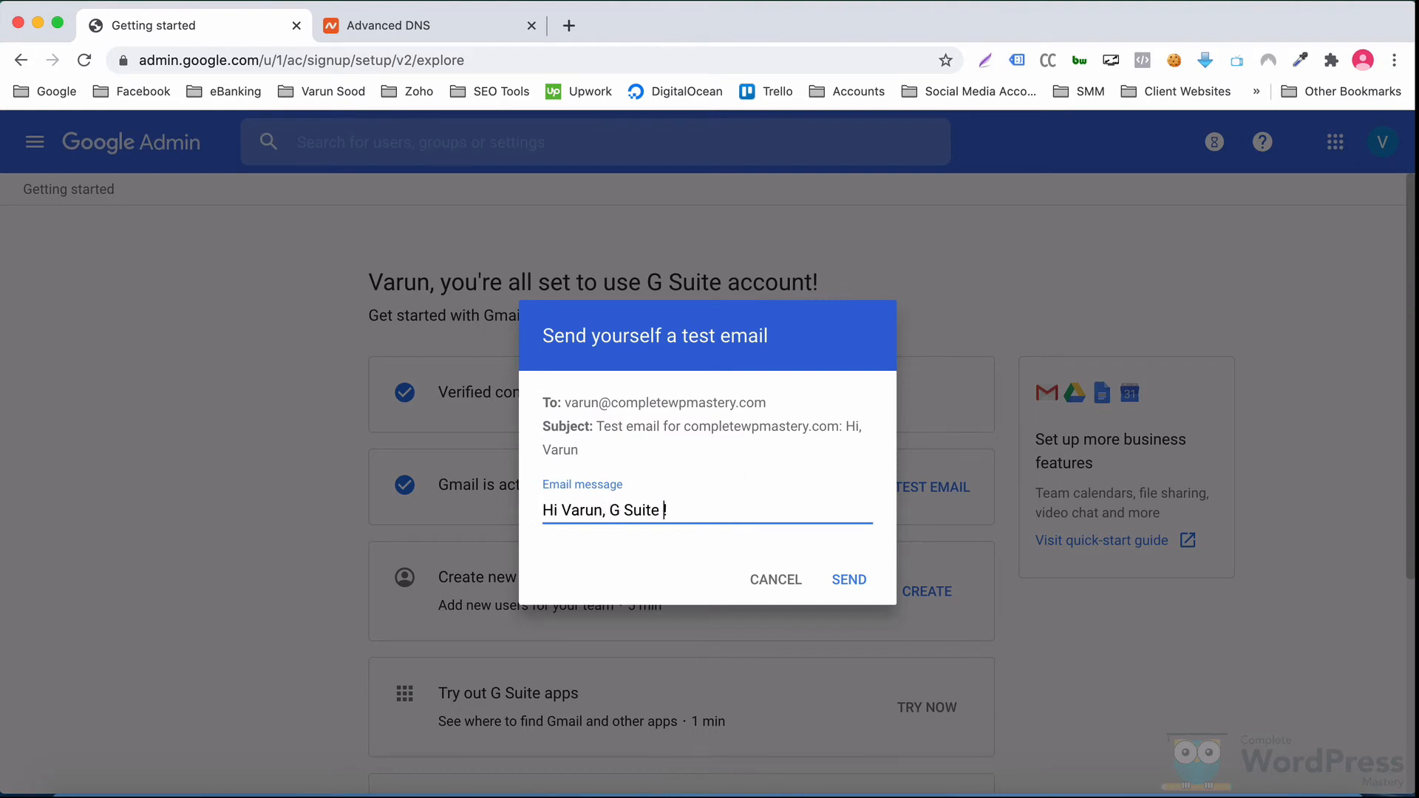
text(successfully configur)
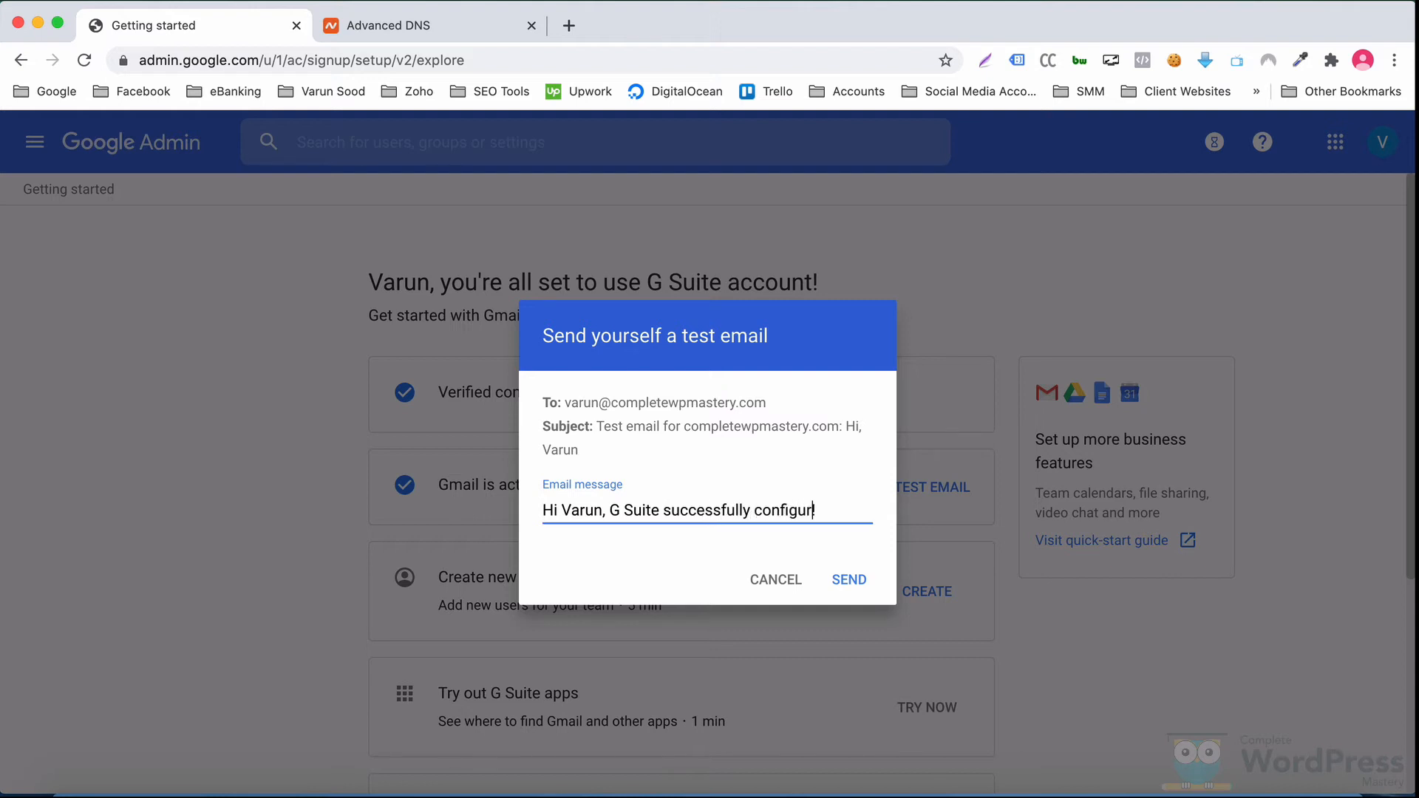
text(ed)
click(849, 578)
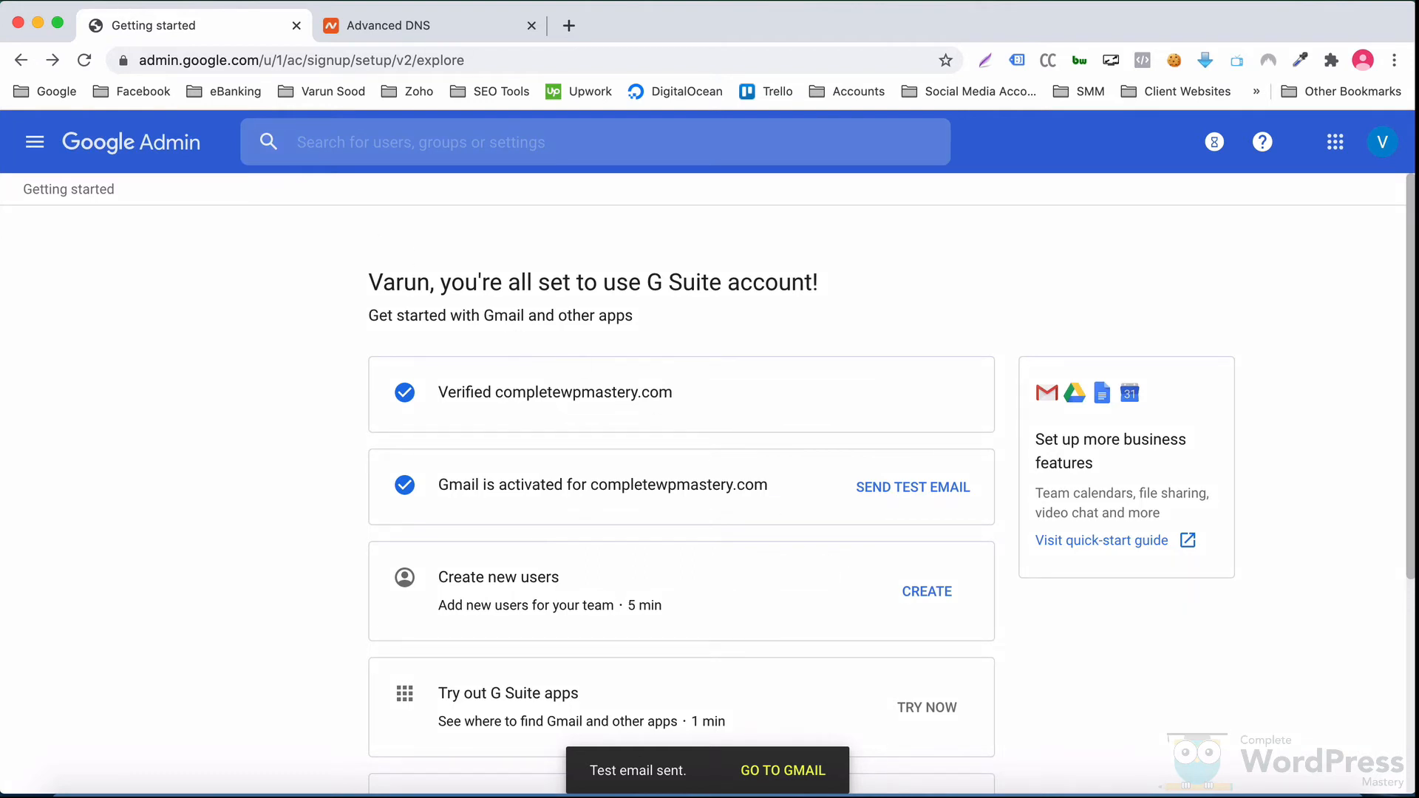
click(132, 1)
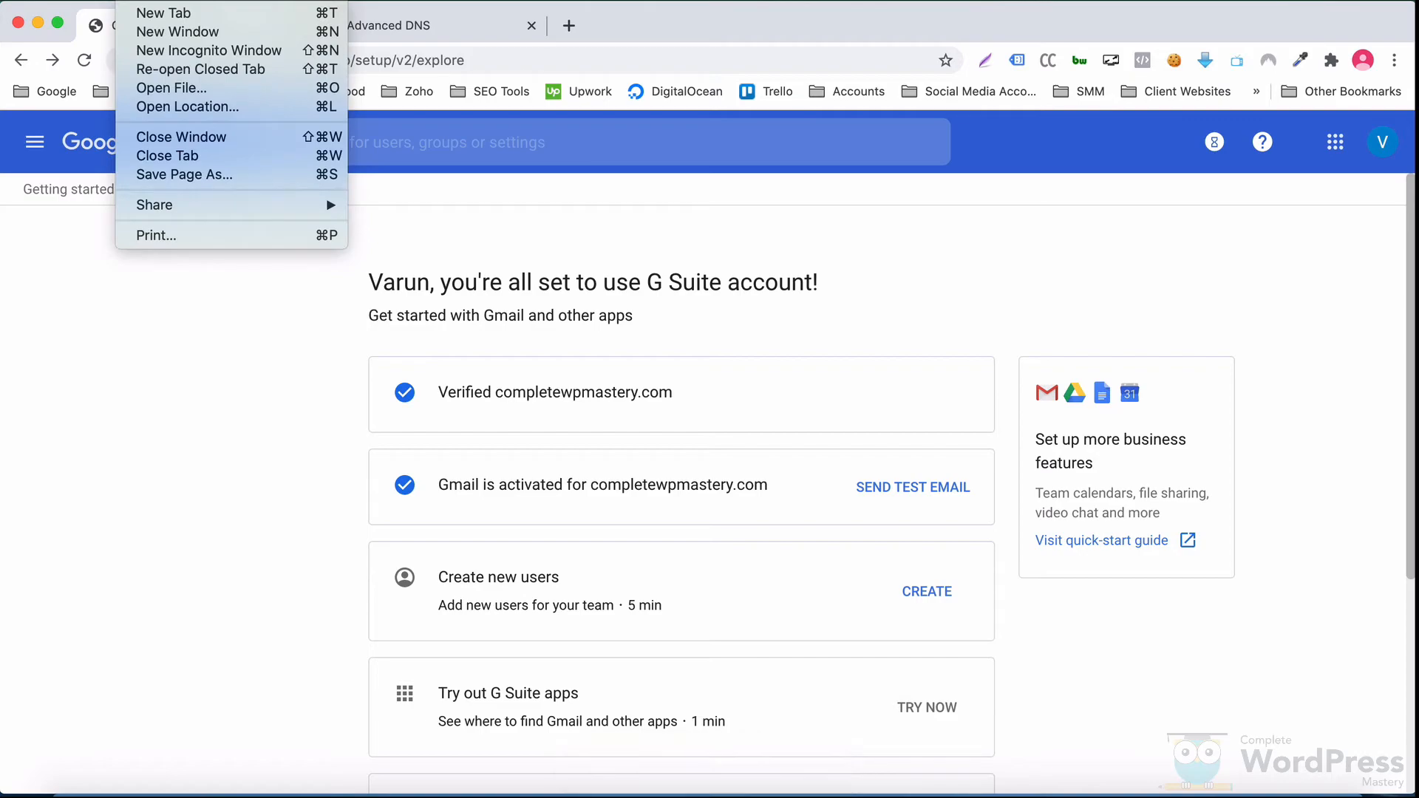
Step: In an Incognito window, sign in to gmail.com with the new G Suite account's email and password, and accept the terms
click(151, 53)
text(g)
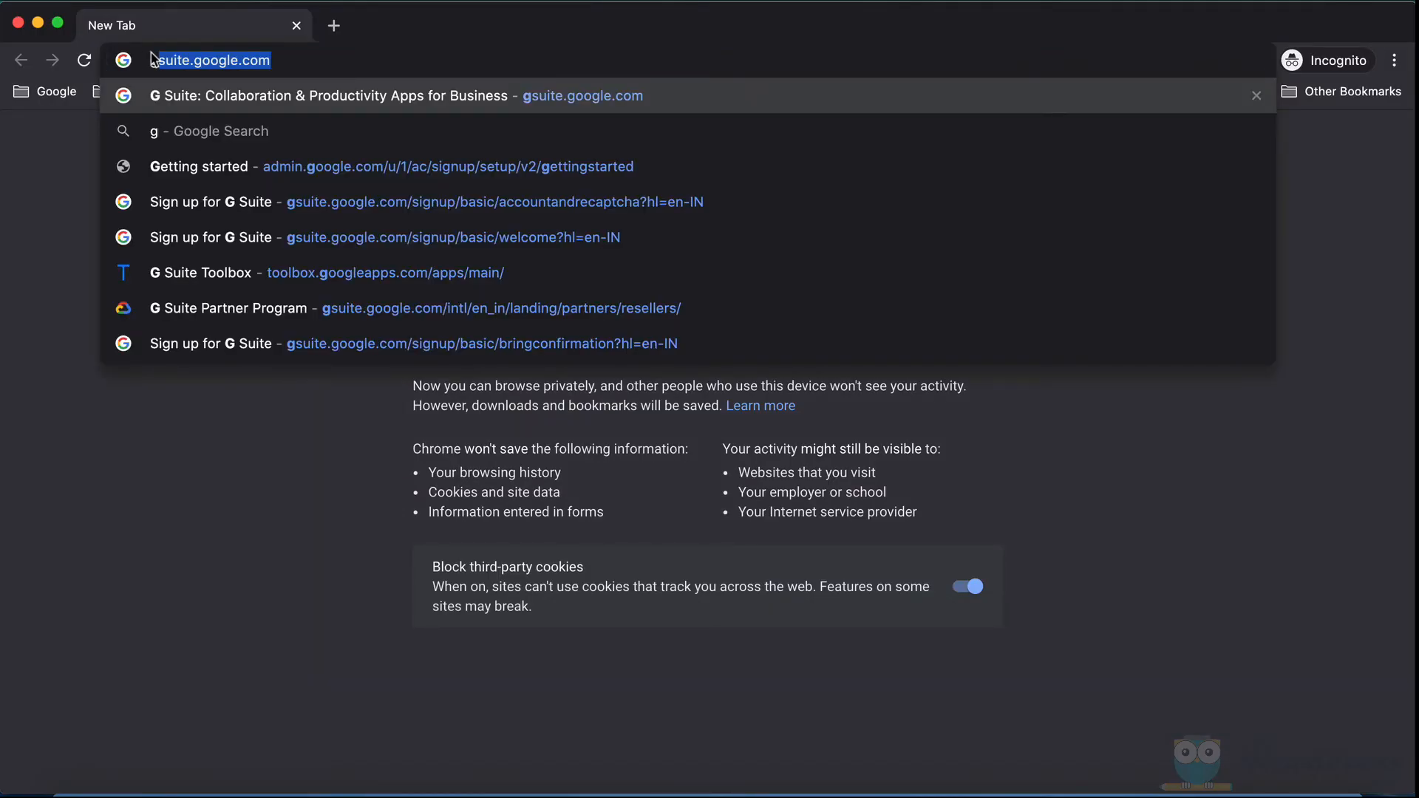
text(mail.com)
key(Return)
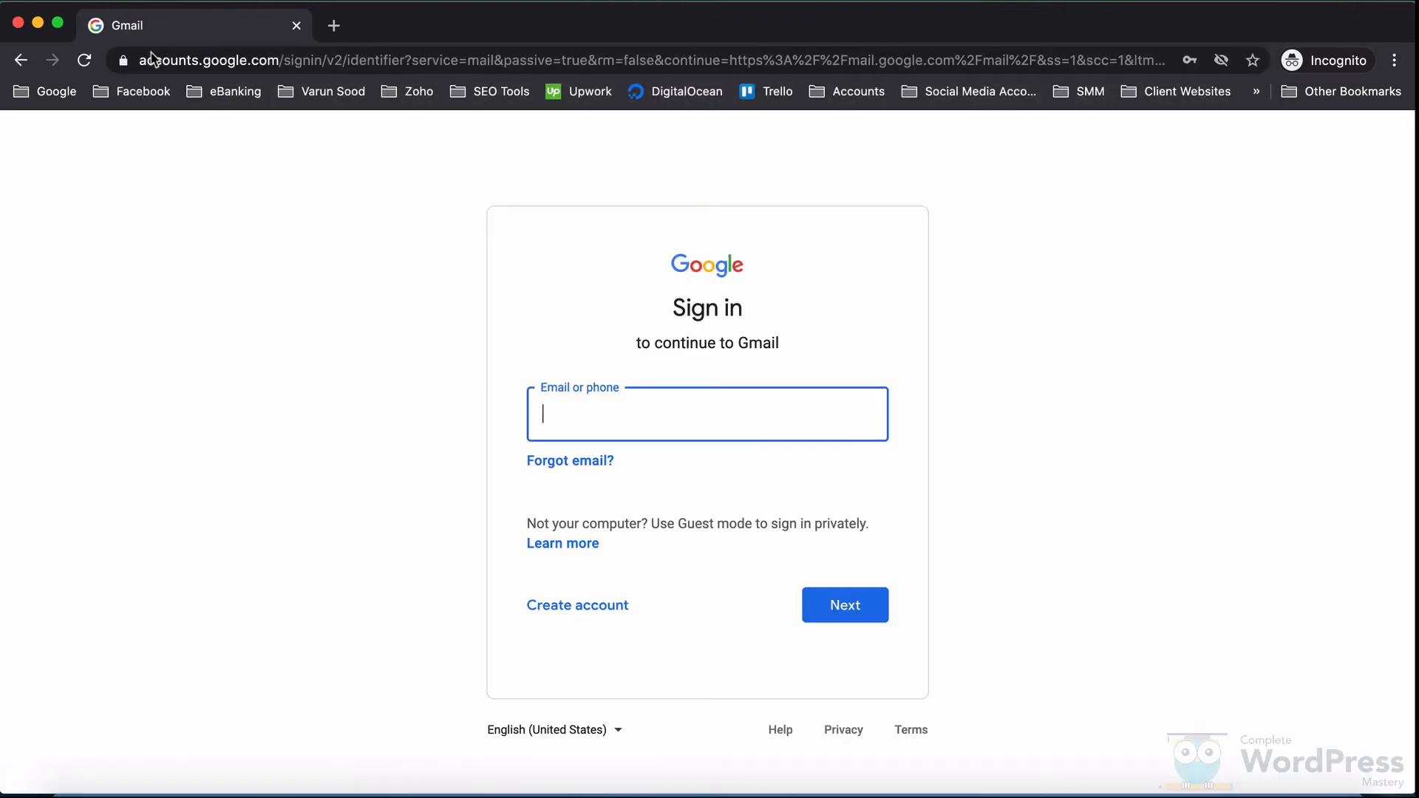
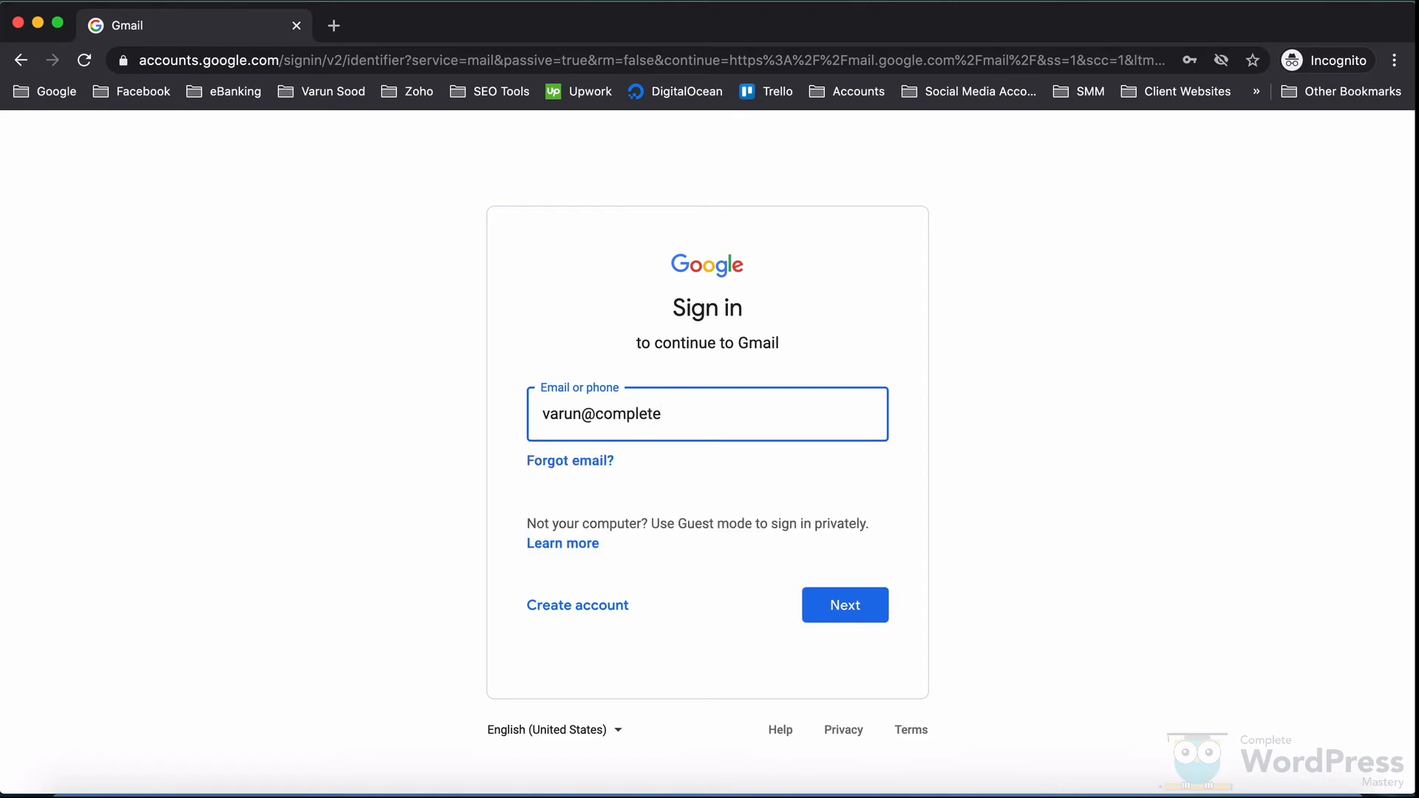
click(835, 615)
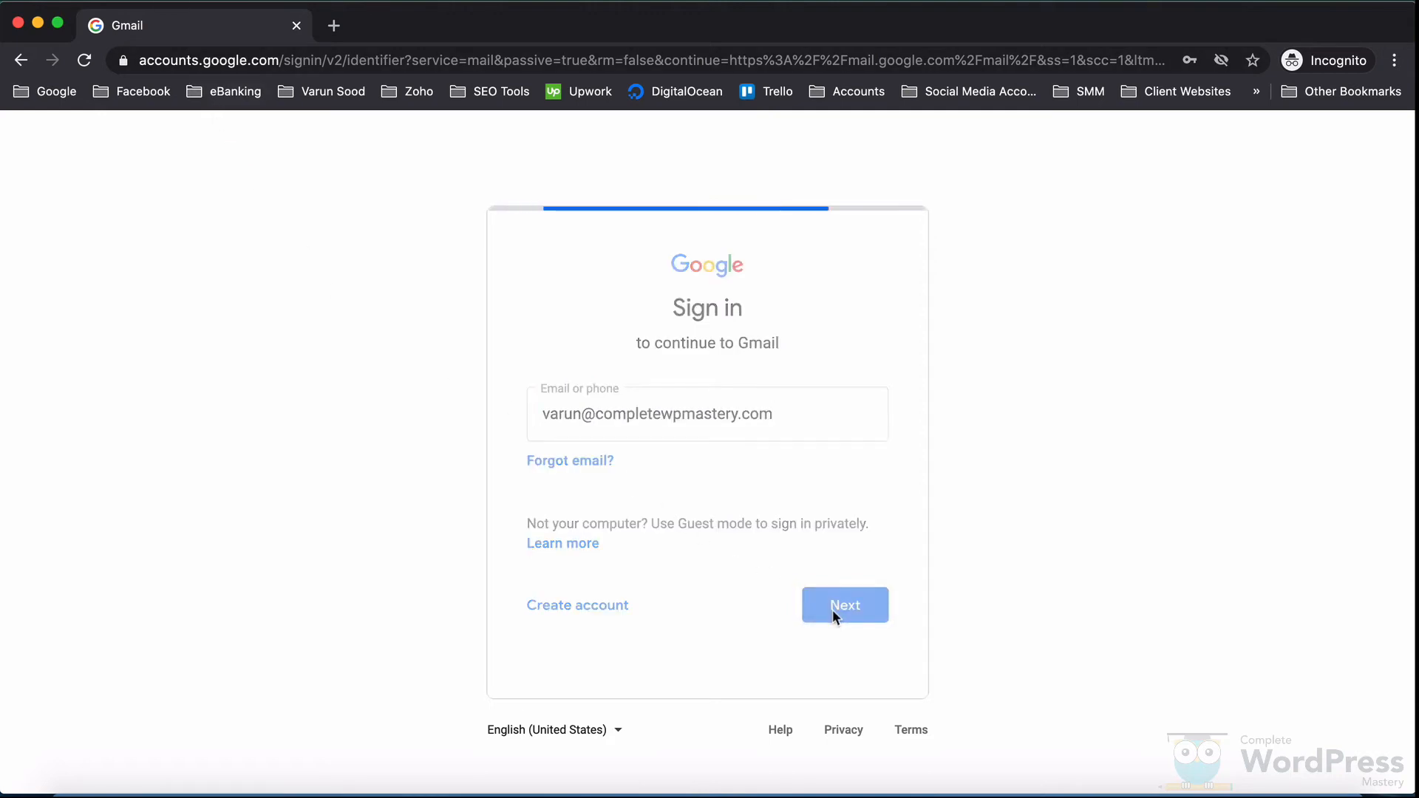
text(******)
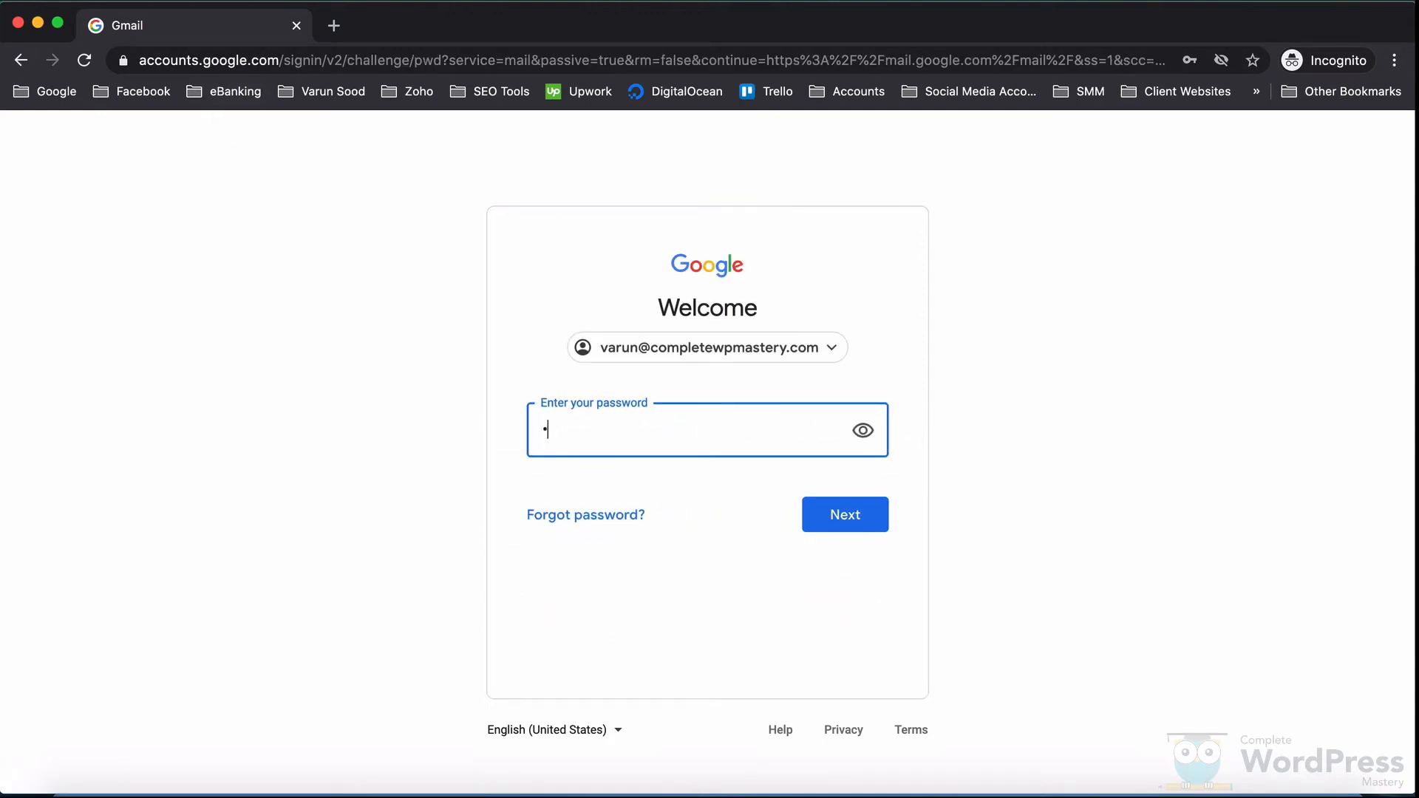
text(******)
click(857, 525)
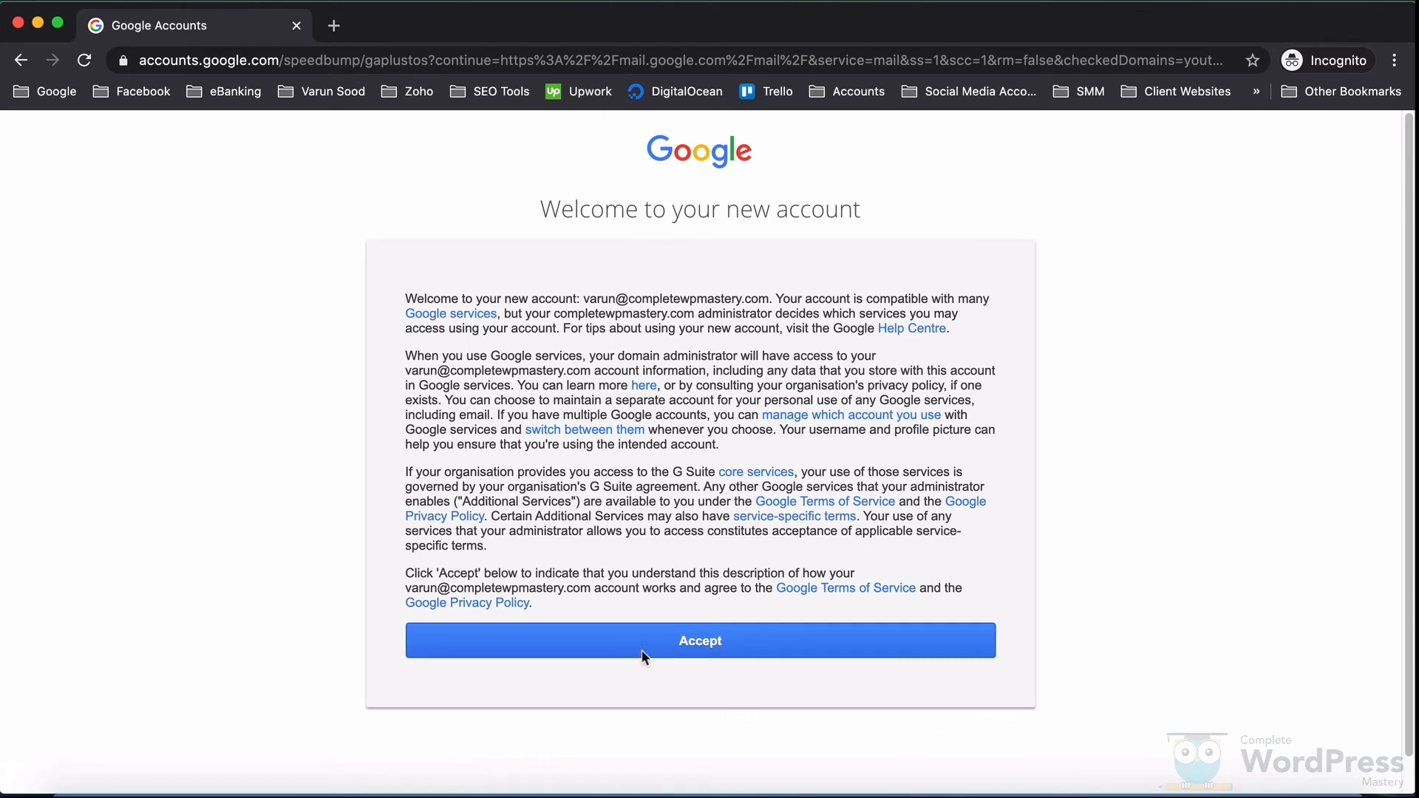
click(641, 655)
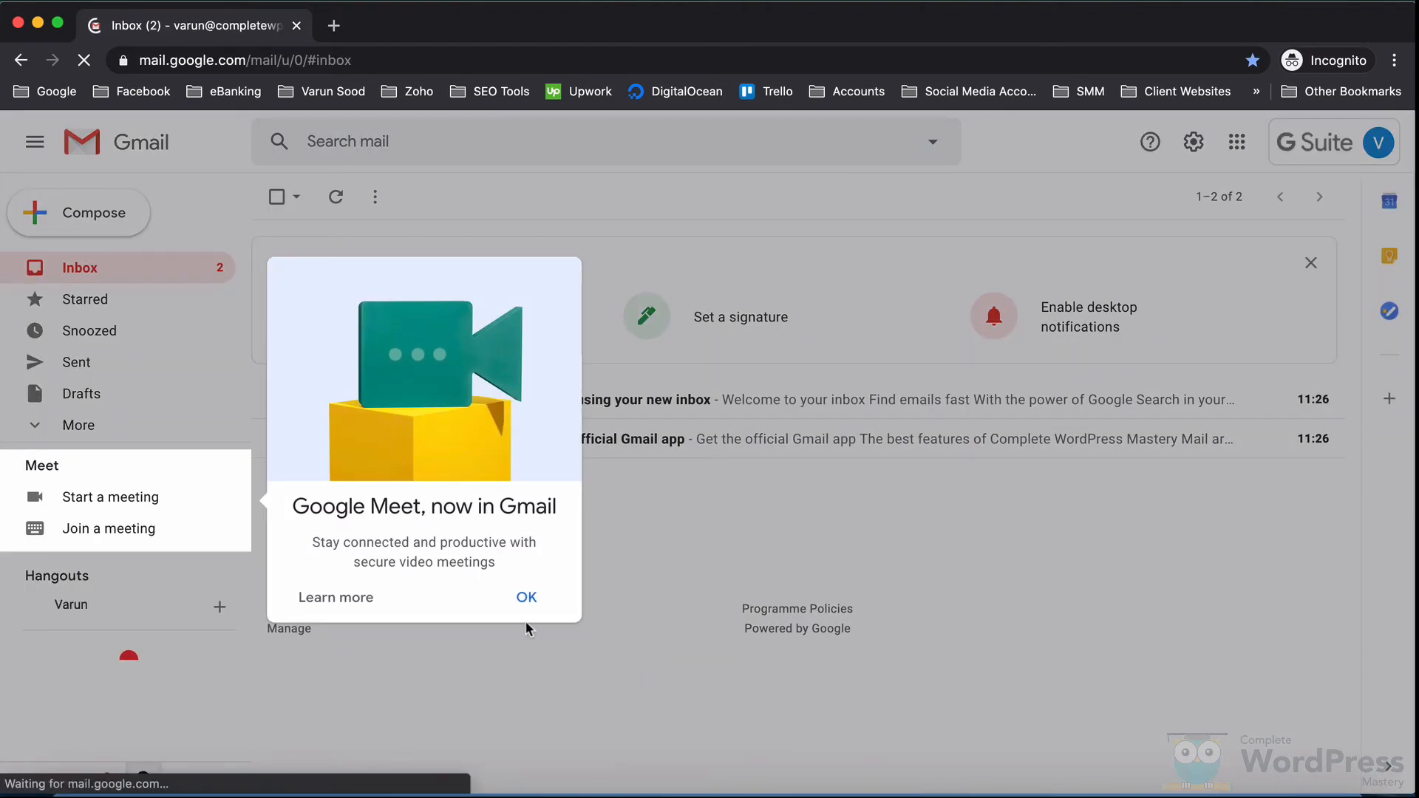
Step: Dismiss the Gmail intro cards and move both Gmail Team welcome emails to the Bin
click(527, 598)
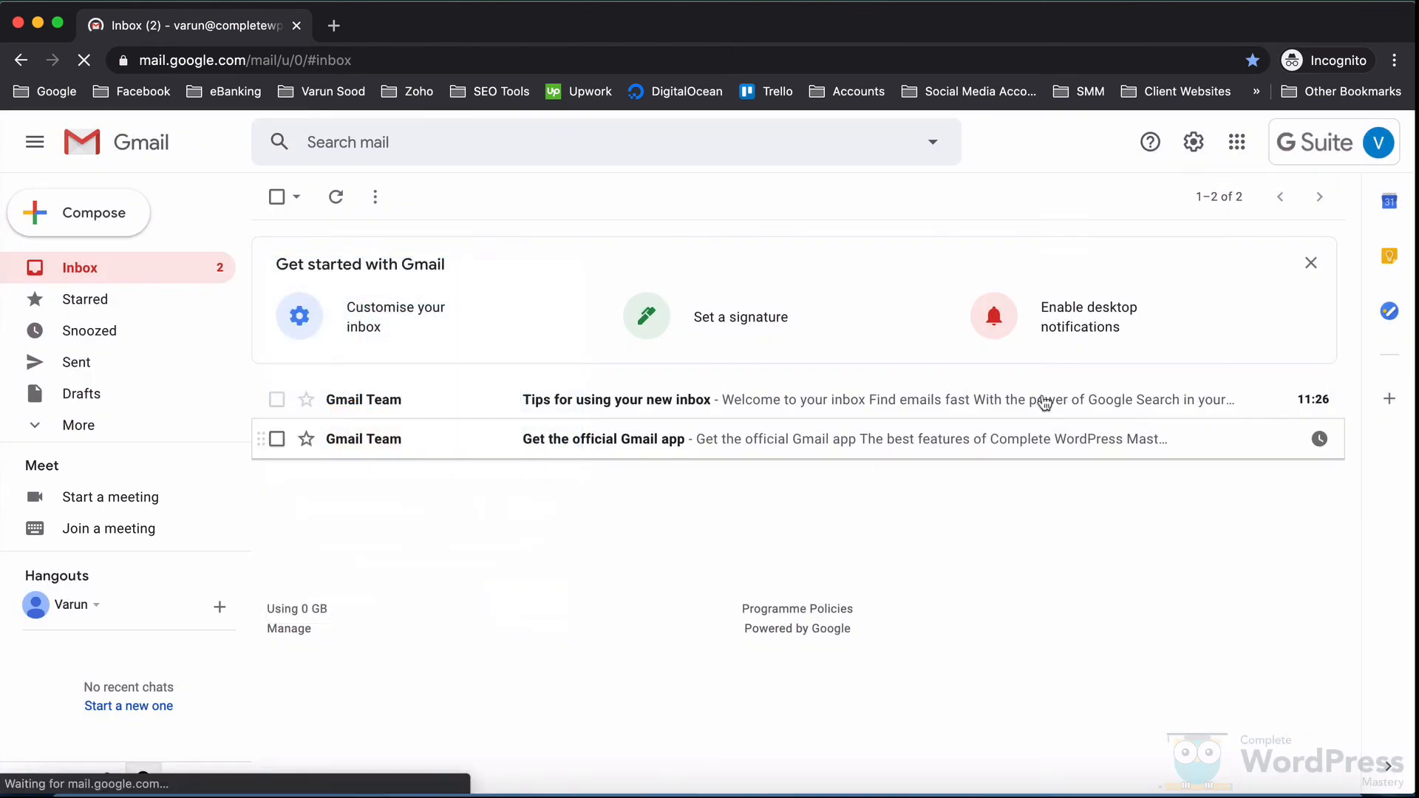
click(1298, 263)
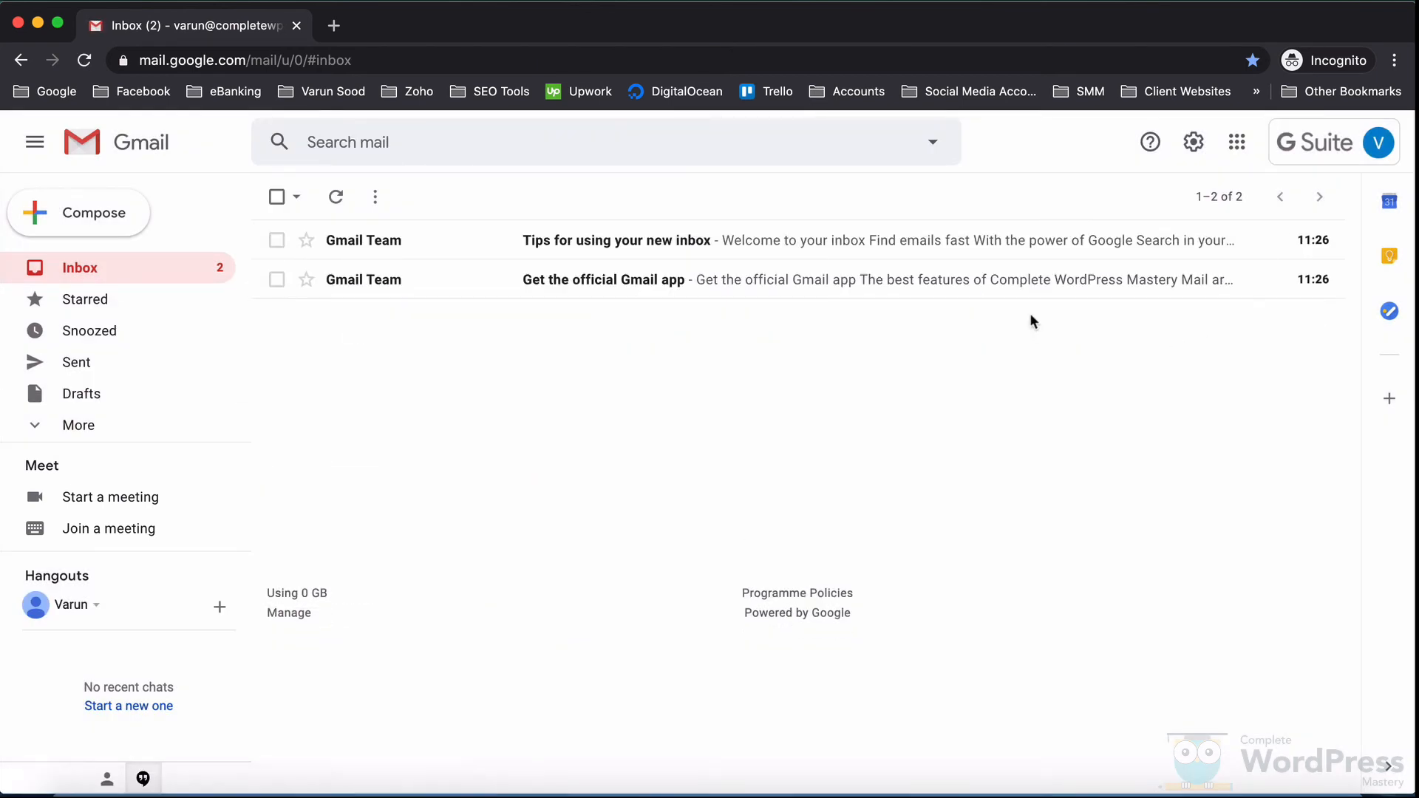
click(271, 197)
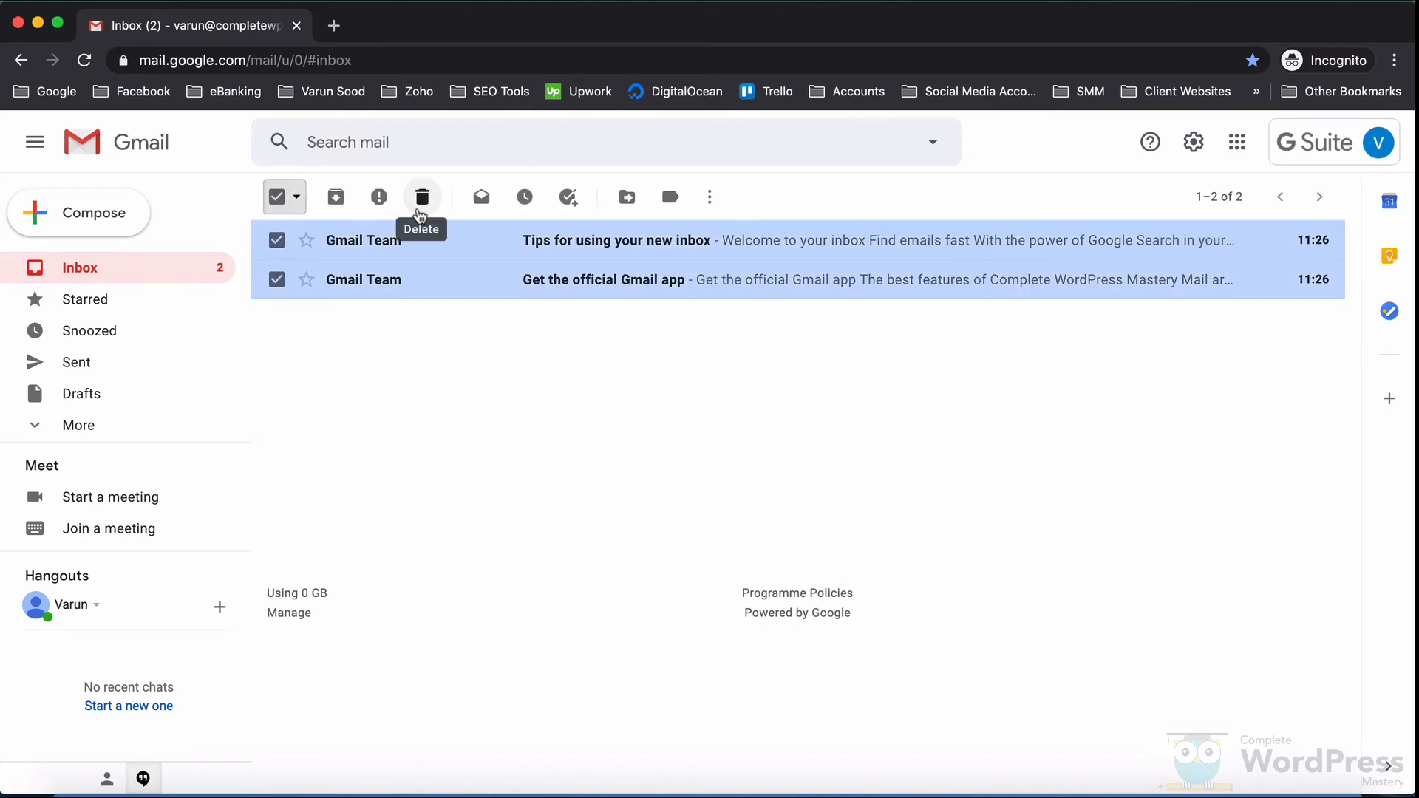
click(421, 198)
Step: Empty the Bin by deleting both welcome emails forever
click(96, 423)
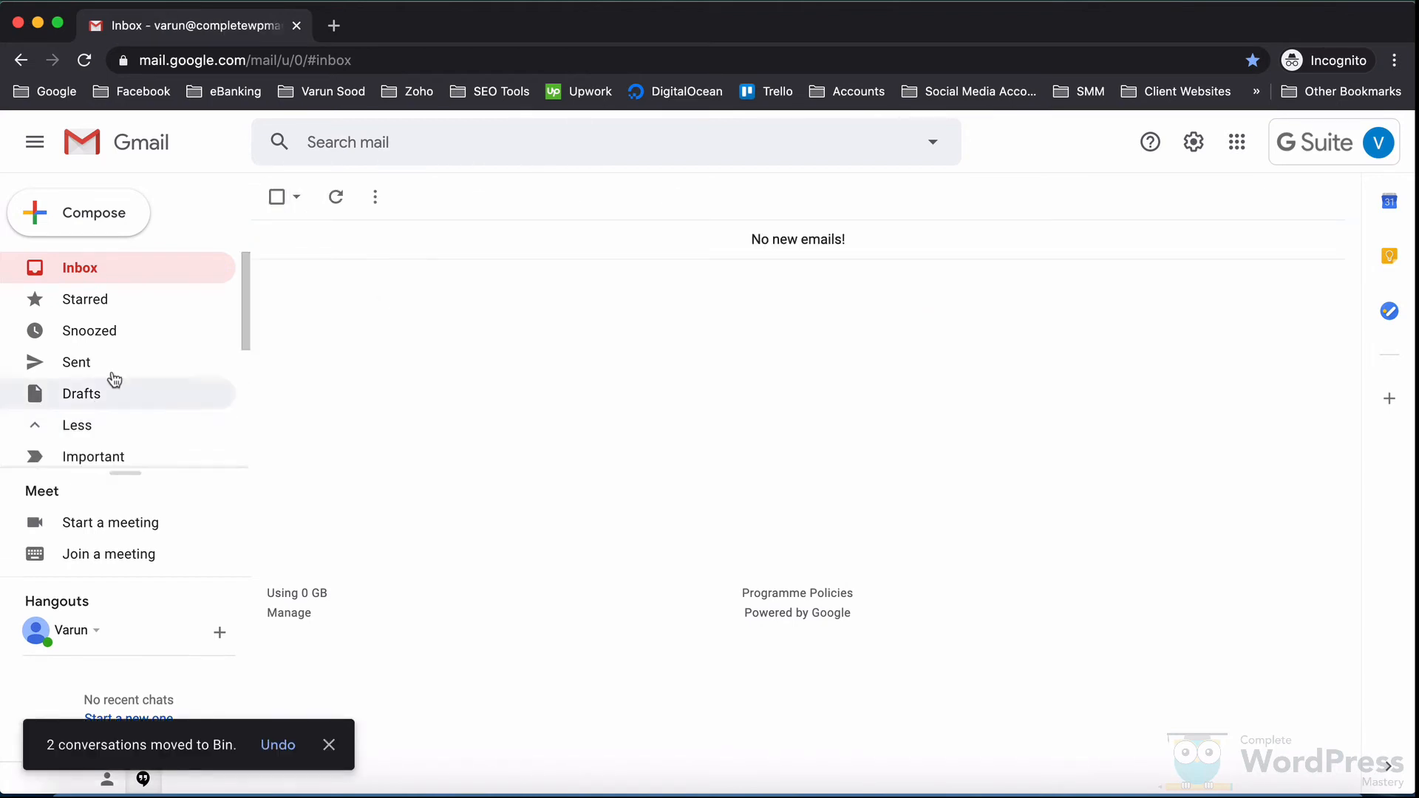
scroll(129, 364, down, 3)
click(114, 369)
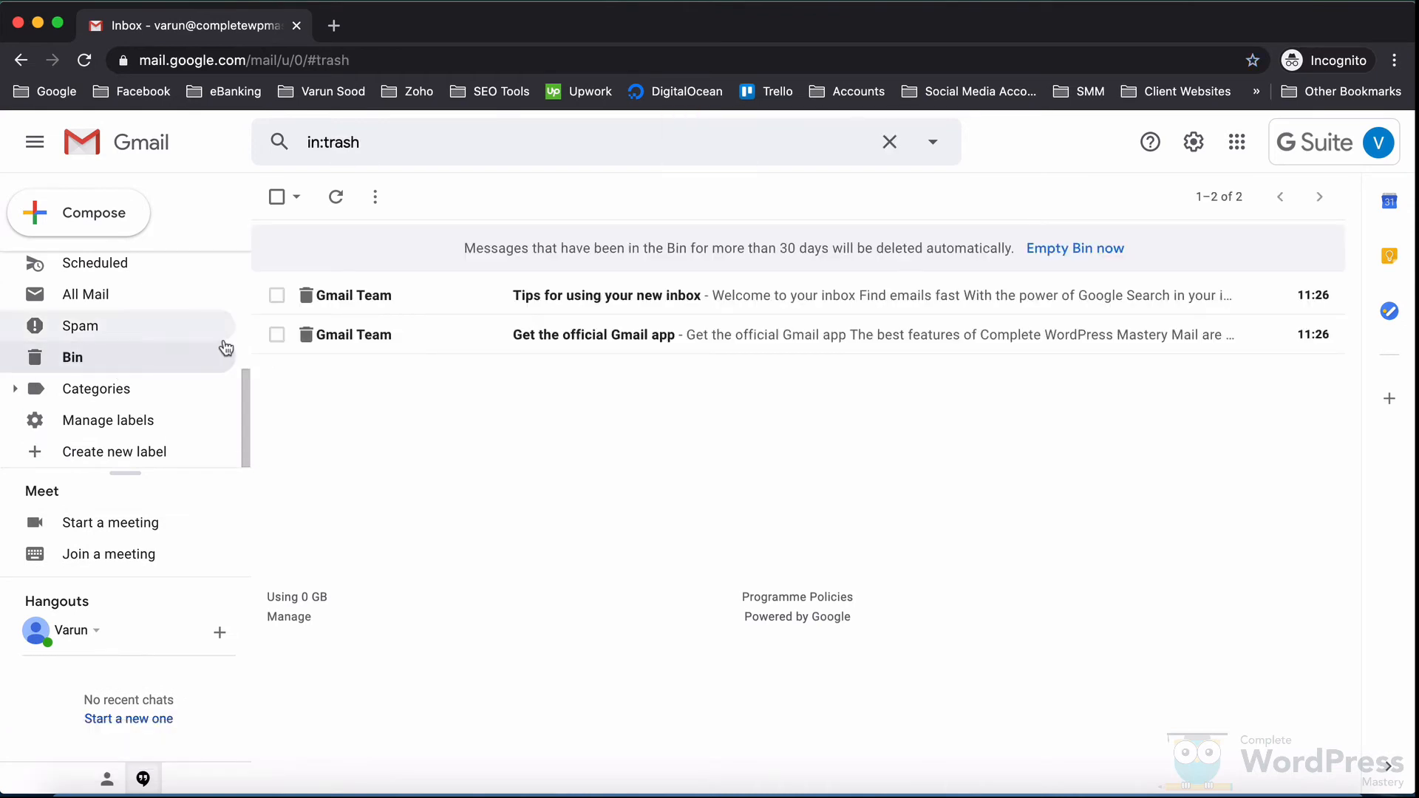
click(277, 196)
click(337, 197)
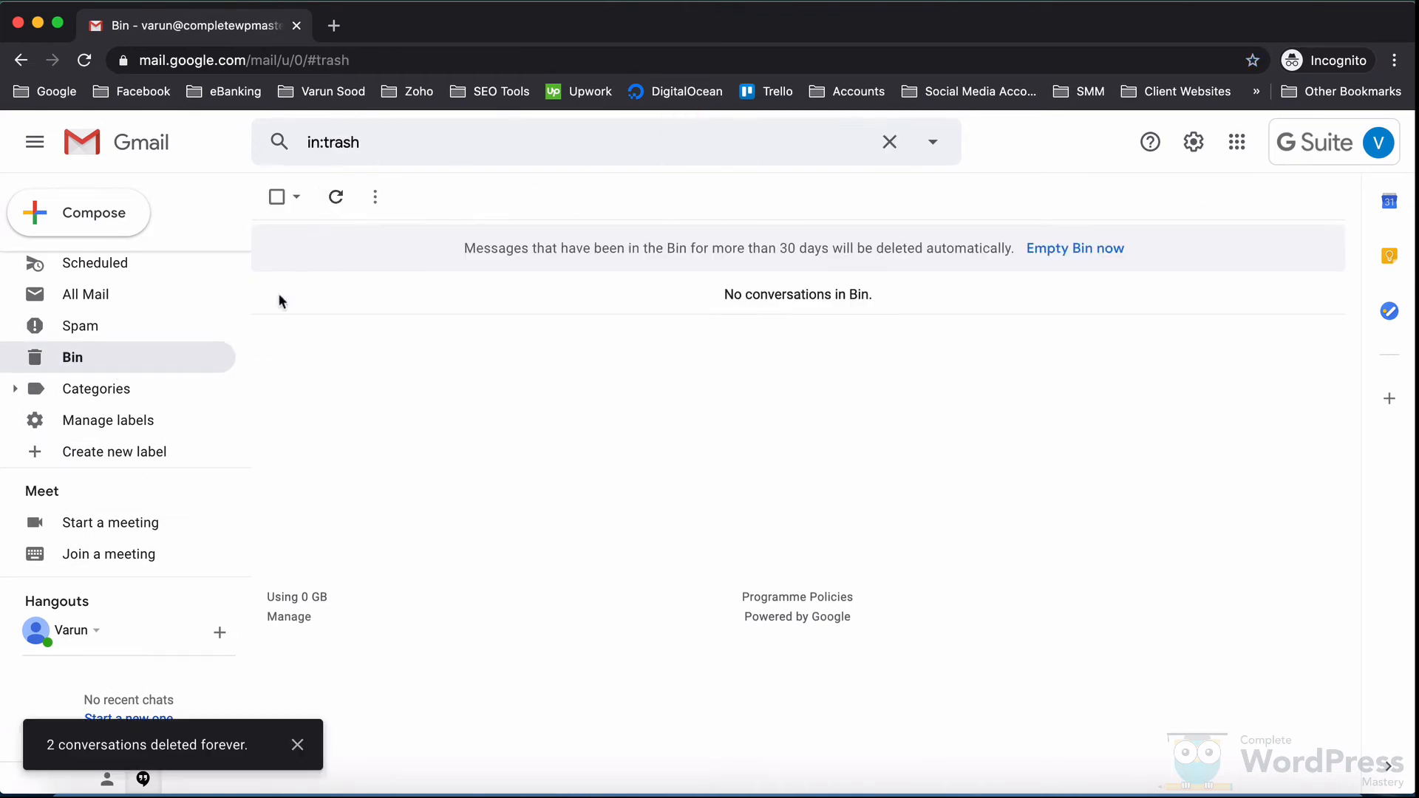
Step: Return to the reloaded inbox and choose Add another account from the account menu
scroll(185, 425, up, 3)
click(158, 268)
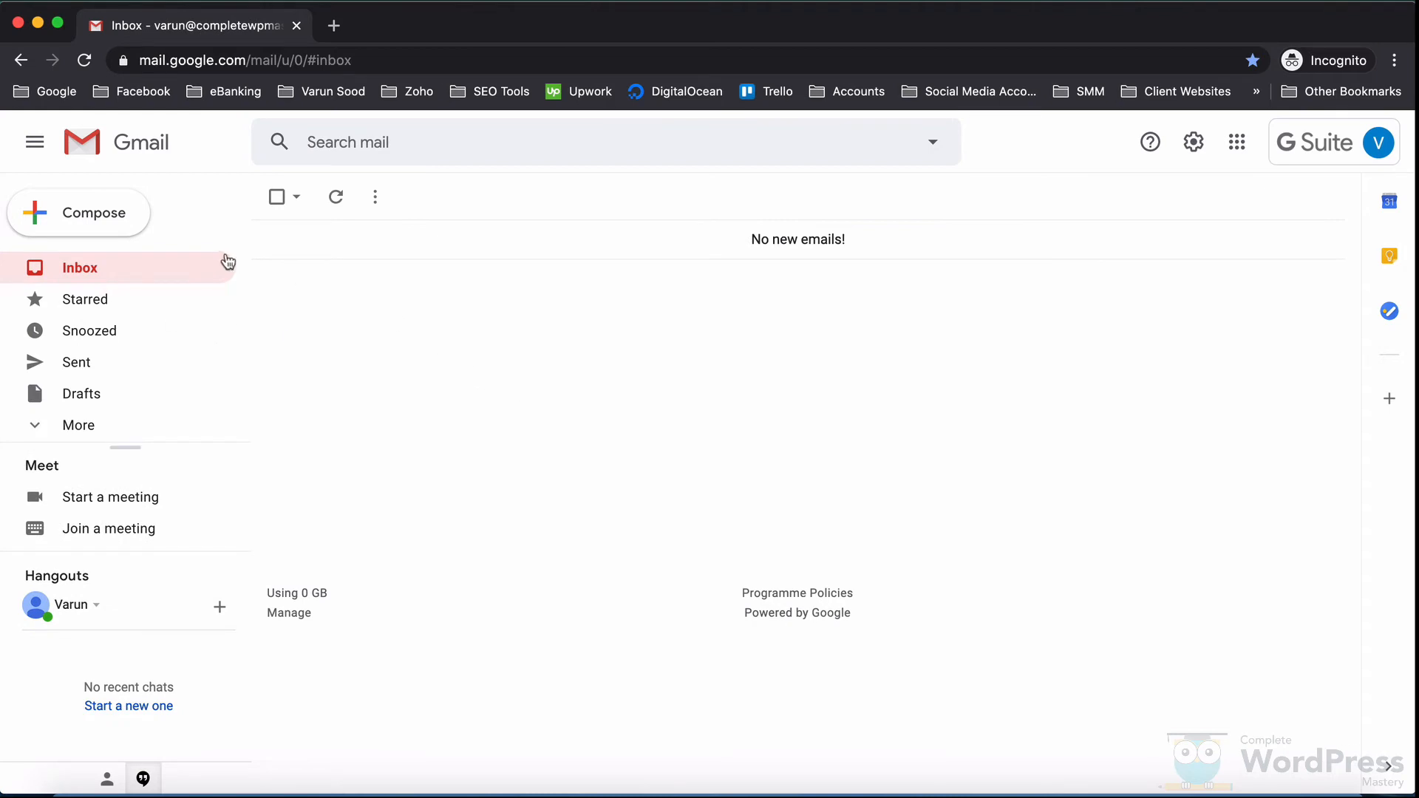
click(83, 62)
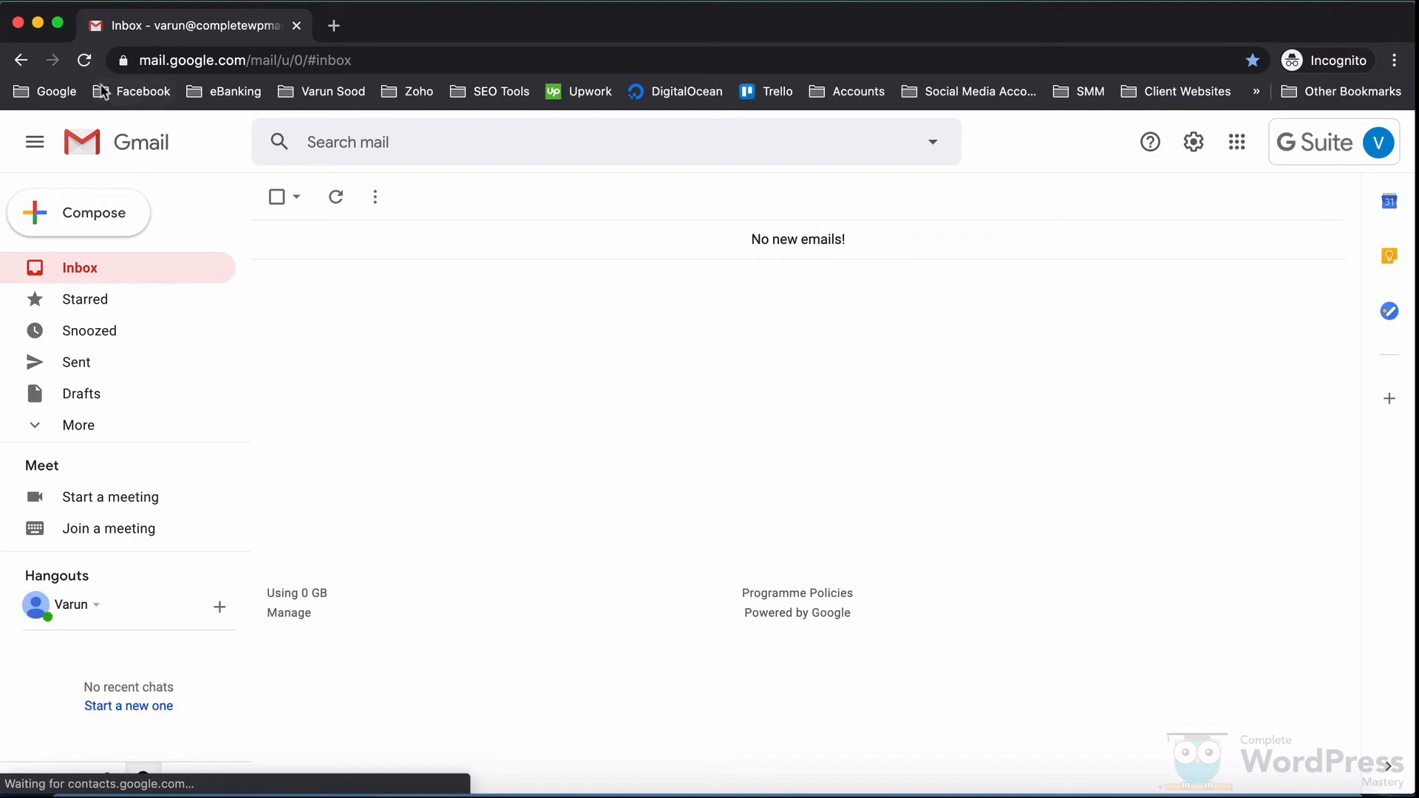
click(85, 62)
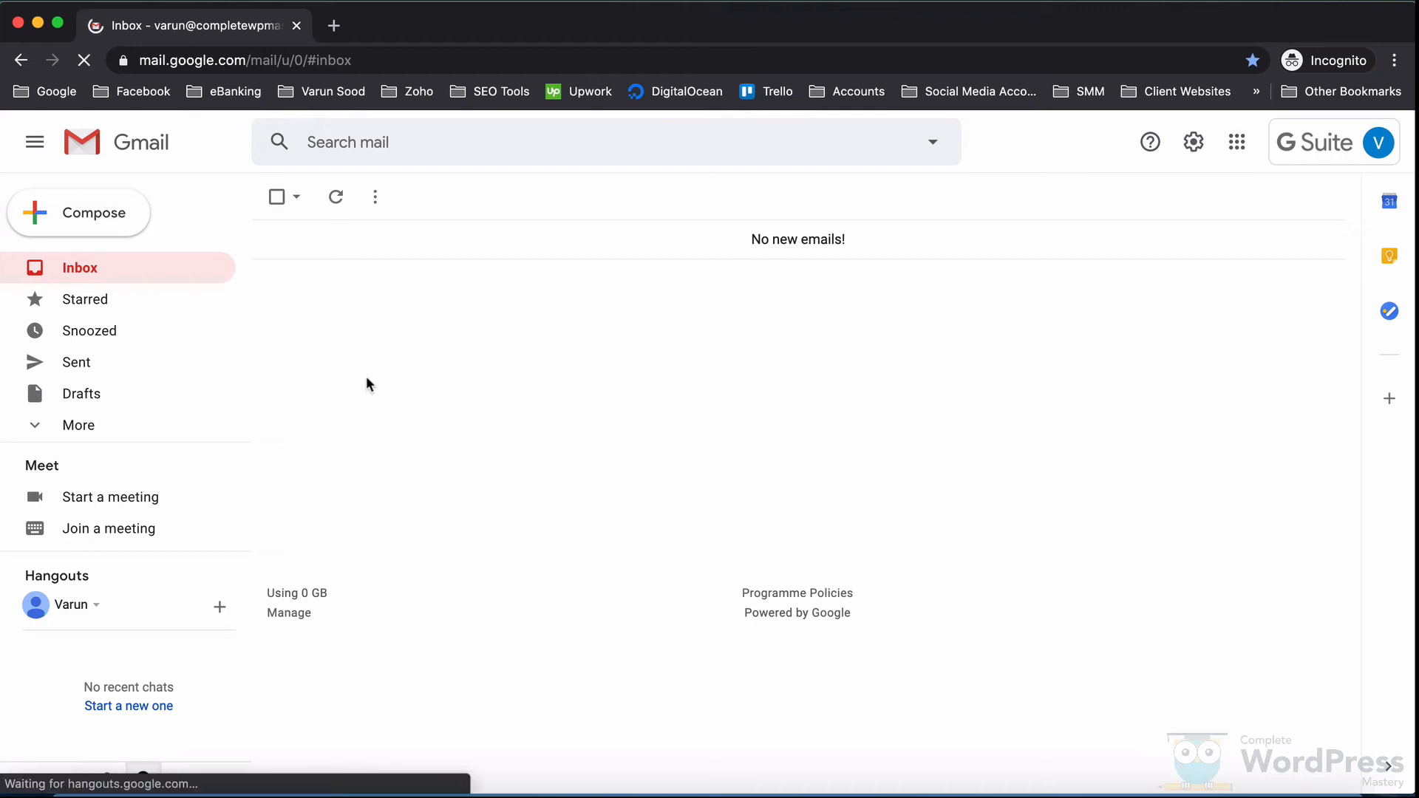
click(1302, 146)
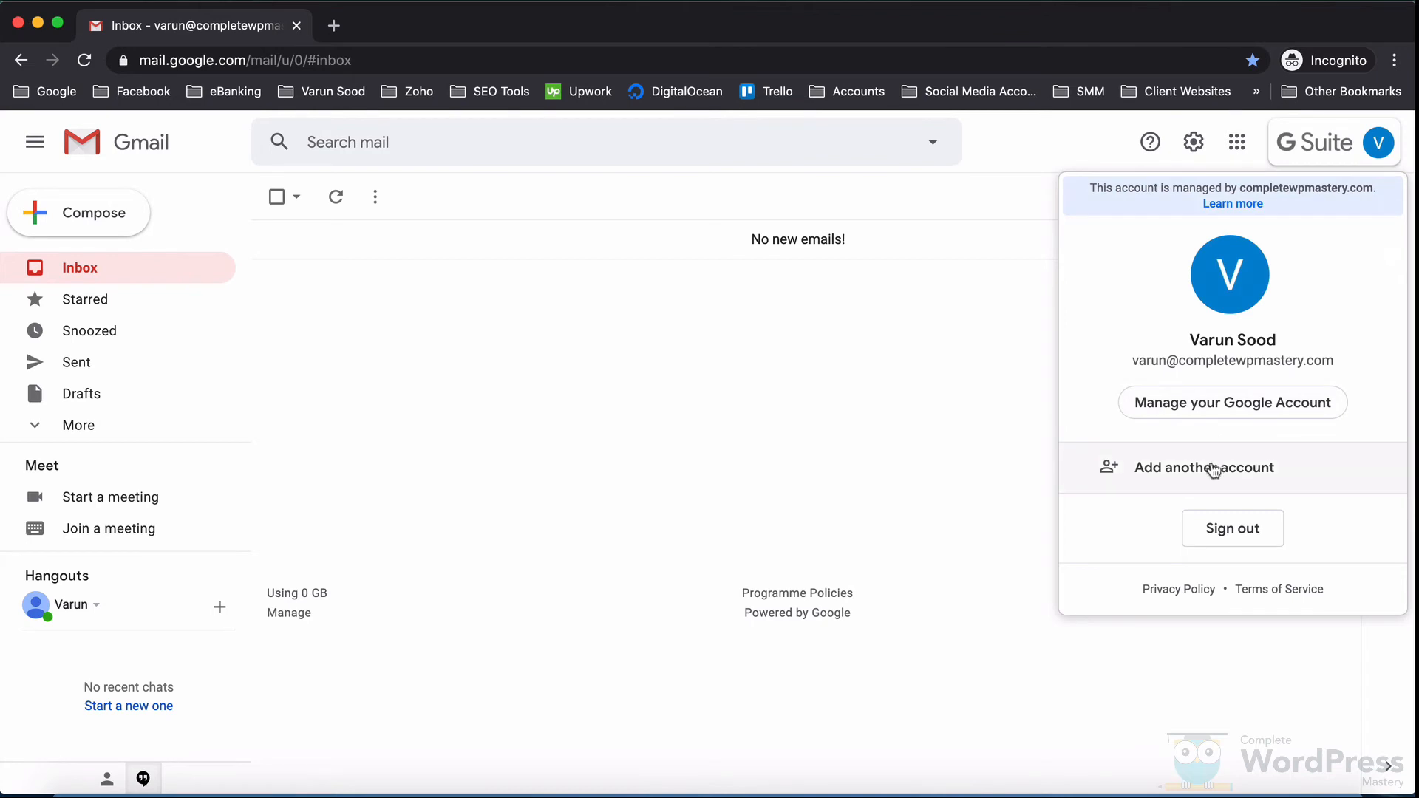
click(1213, 467)
Step: Sign in to the outside Google account using the saved email suggestion and autofilled password
click(662, 403)
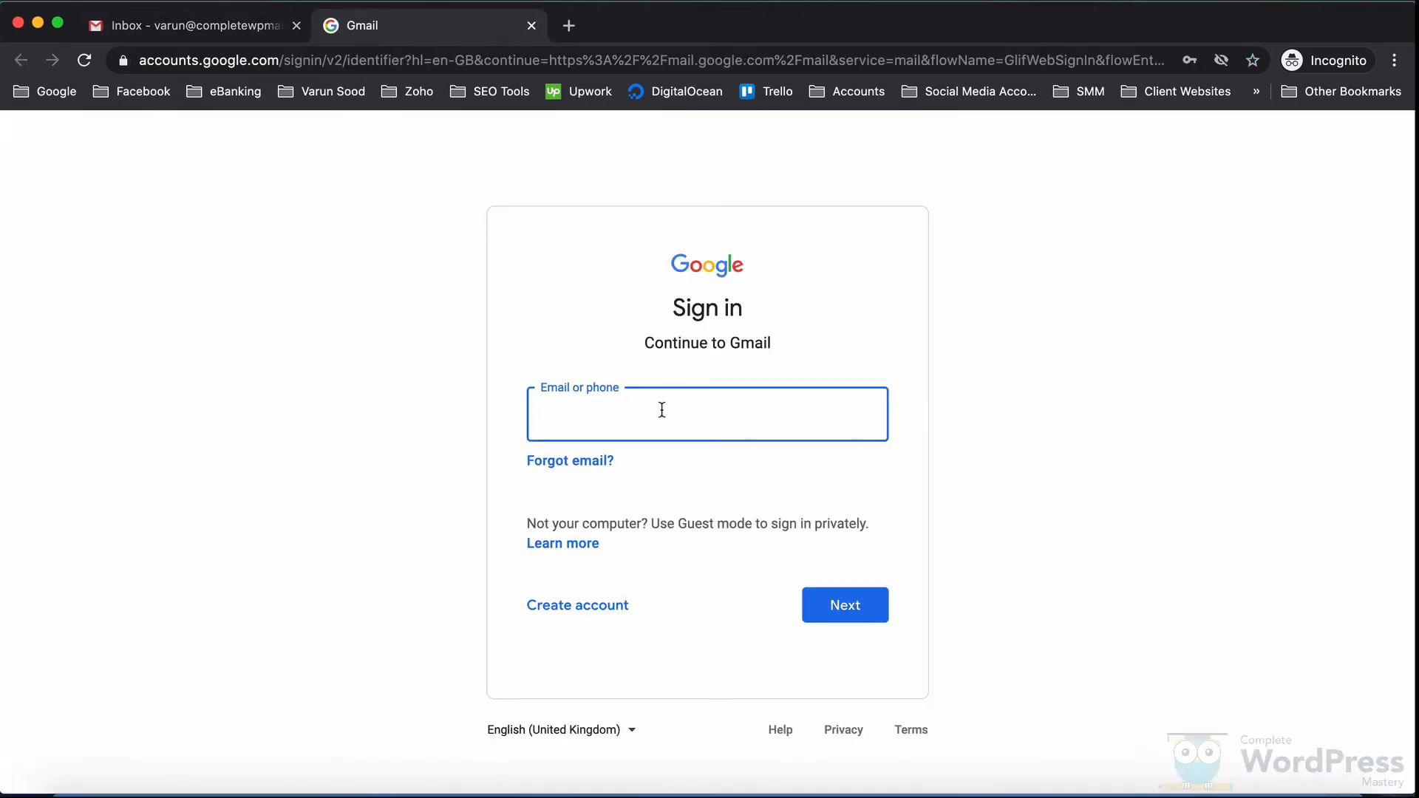
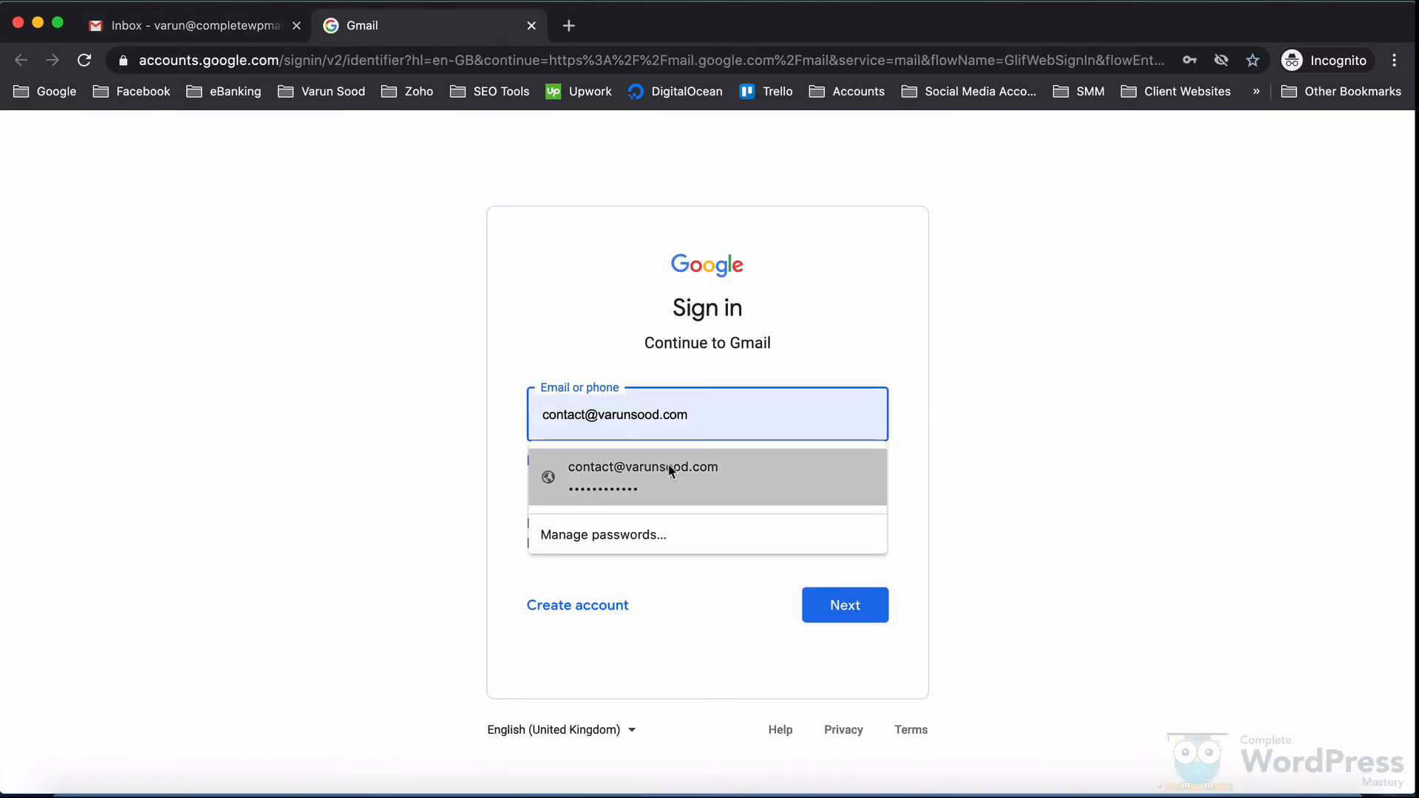
click(671, 468)
click(847, 614)
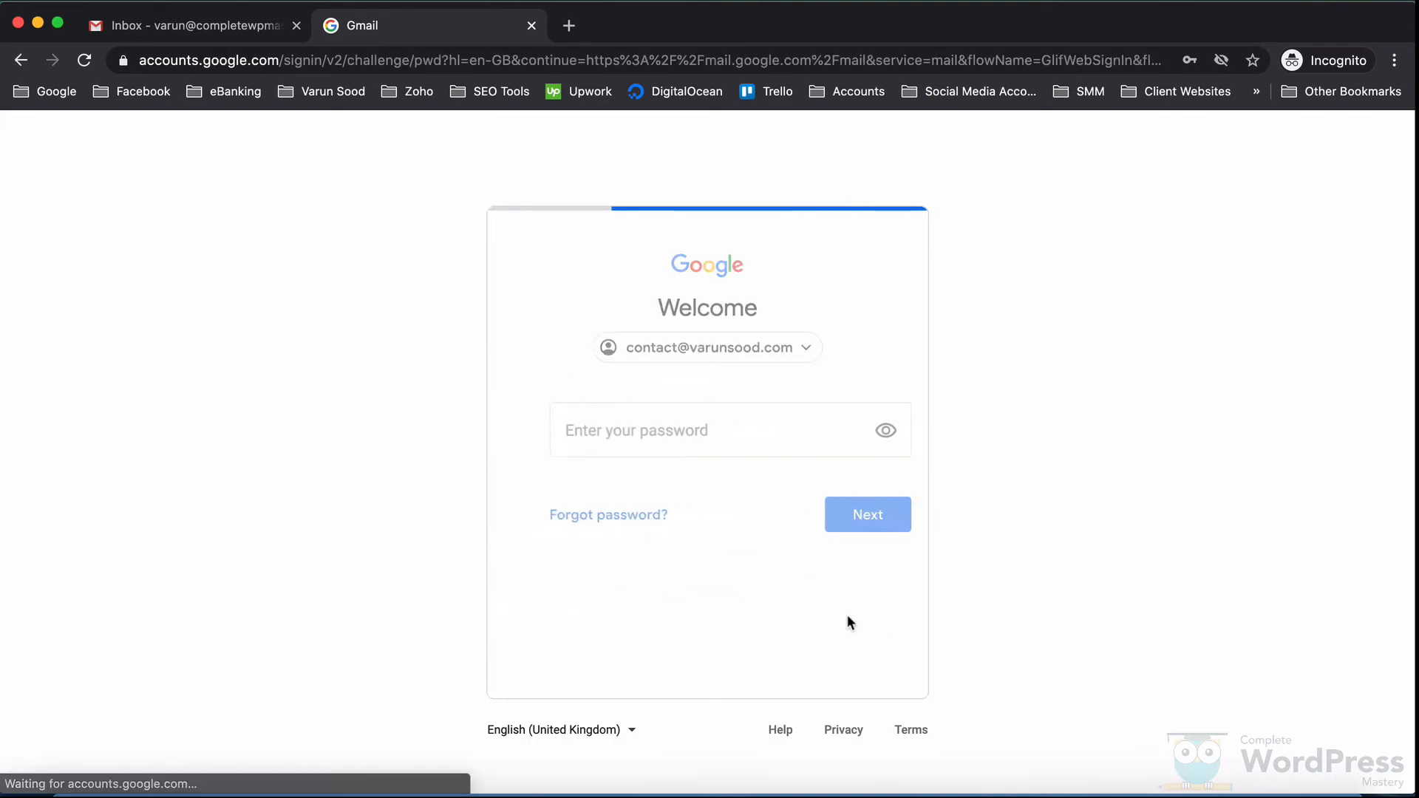
click(835, 522)
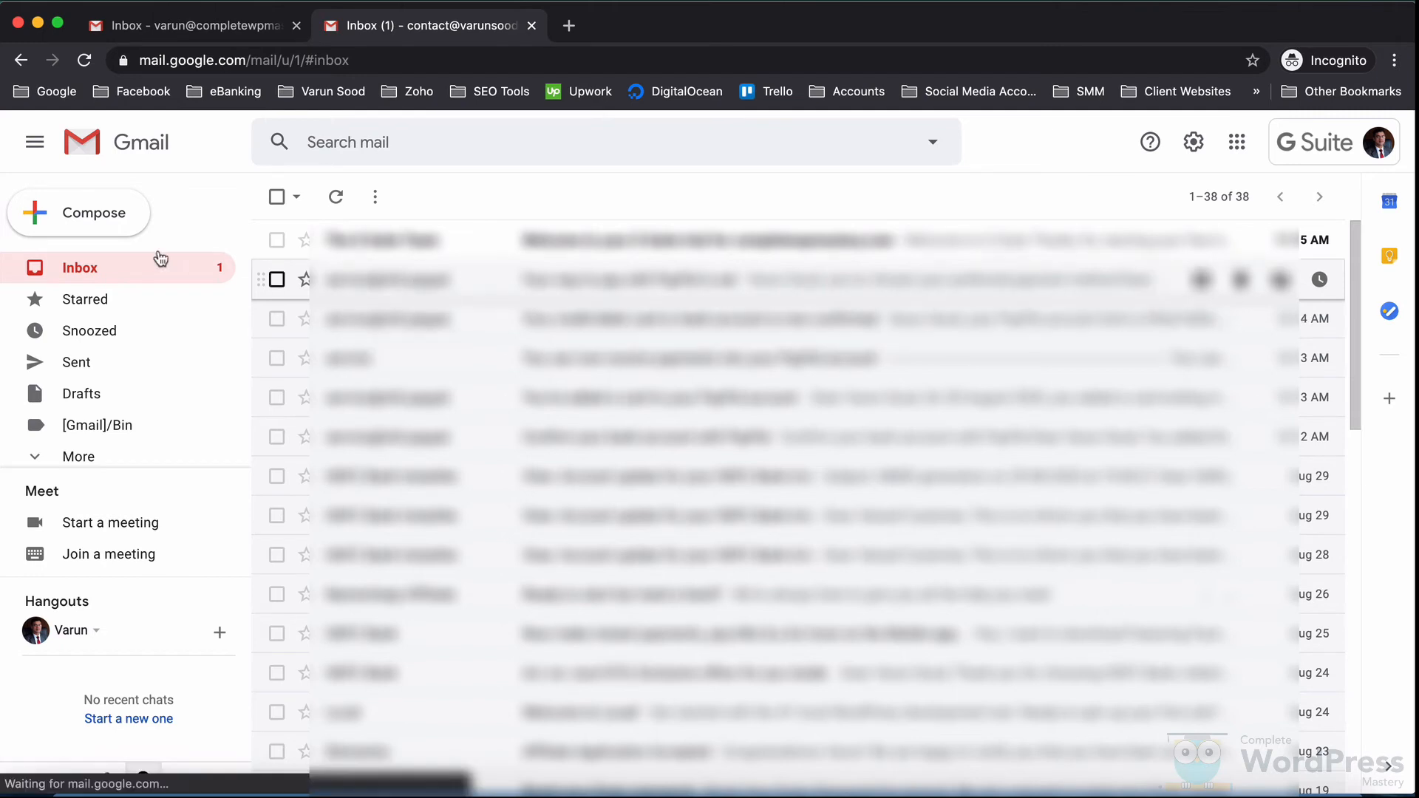
Step: Send a full-screen email with subject 'Test' and body 'Hello' to the G Suite account's address
click(68, 215)
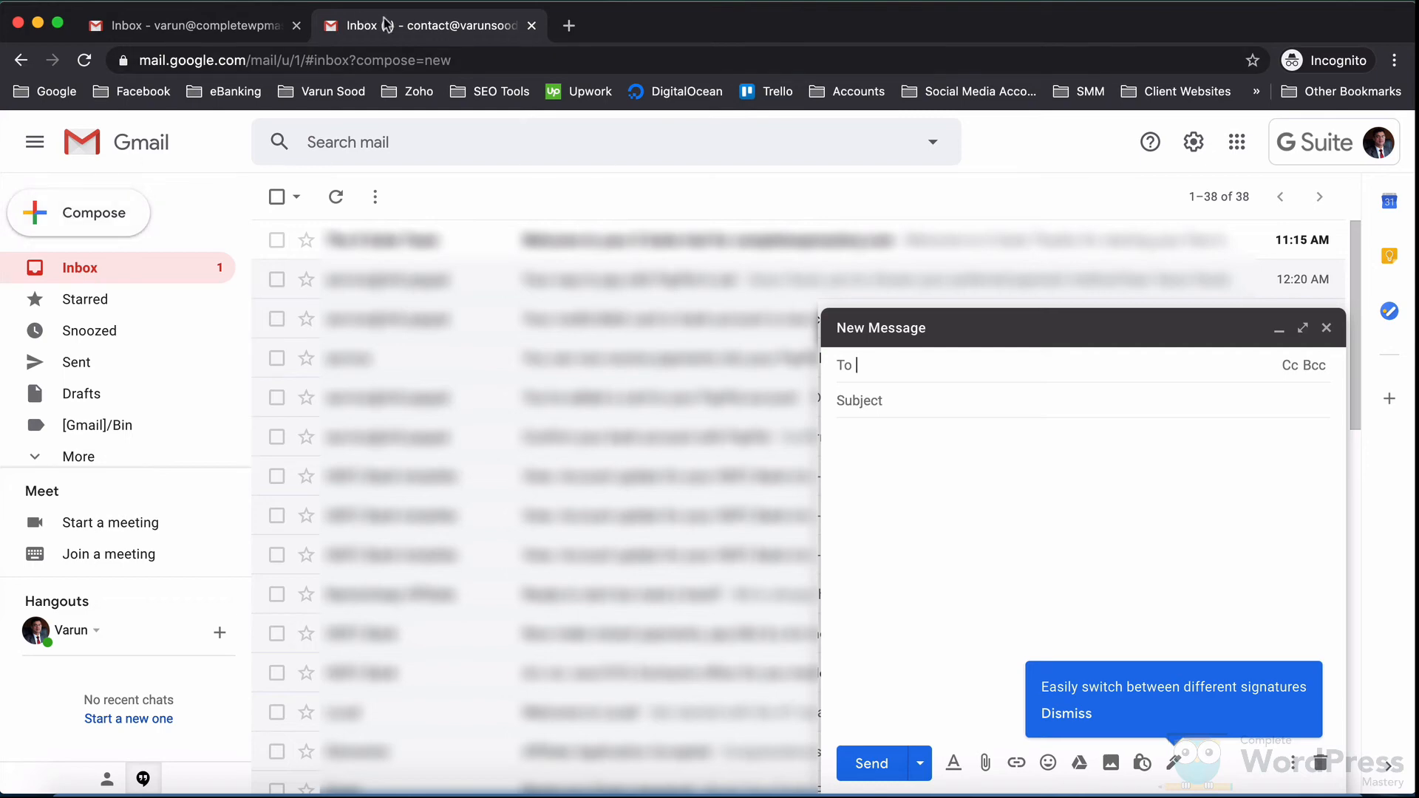
click(1301, 328)
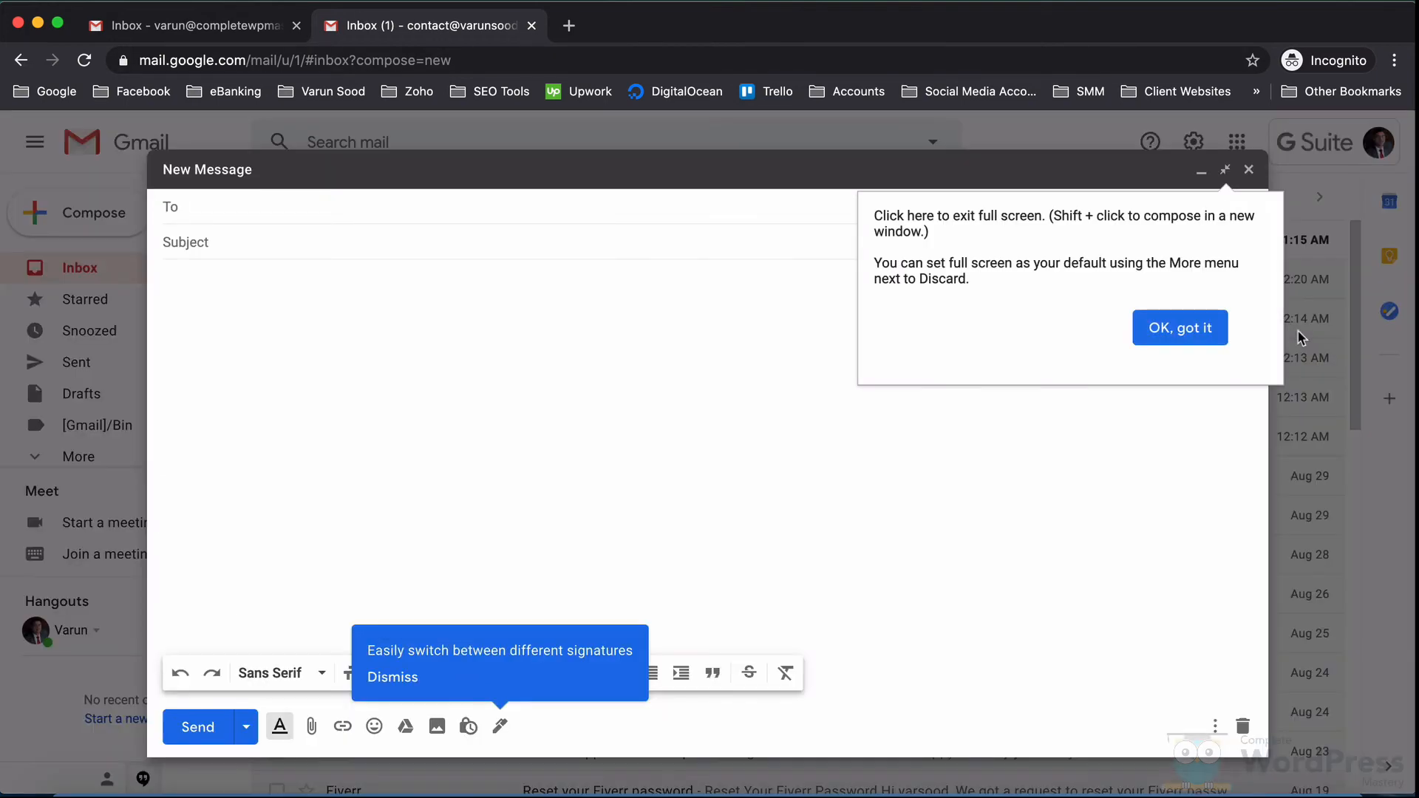
click(1178, 327)
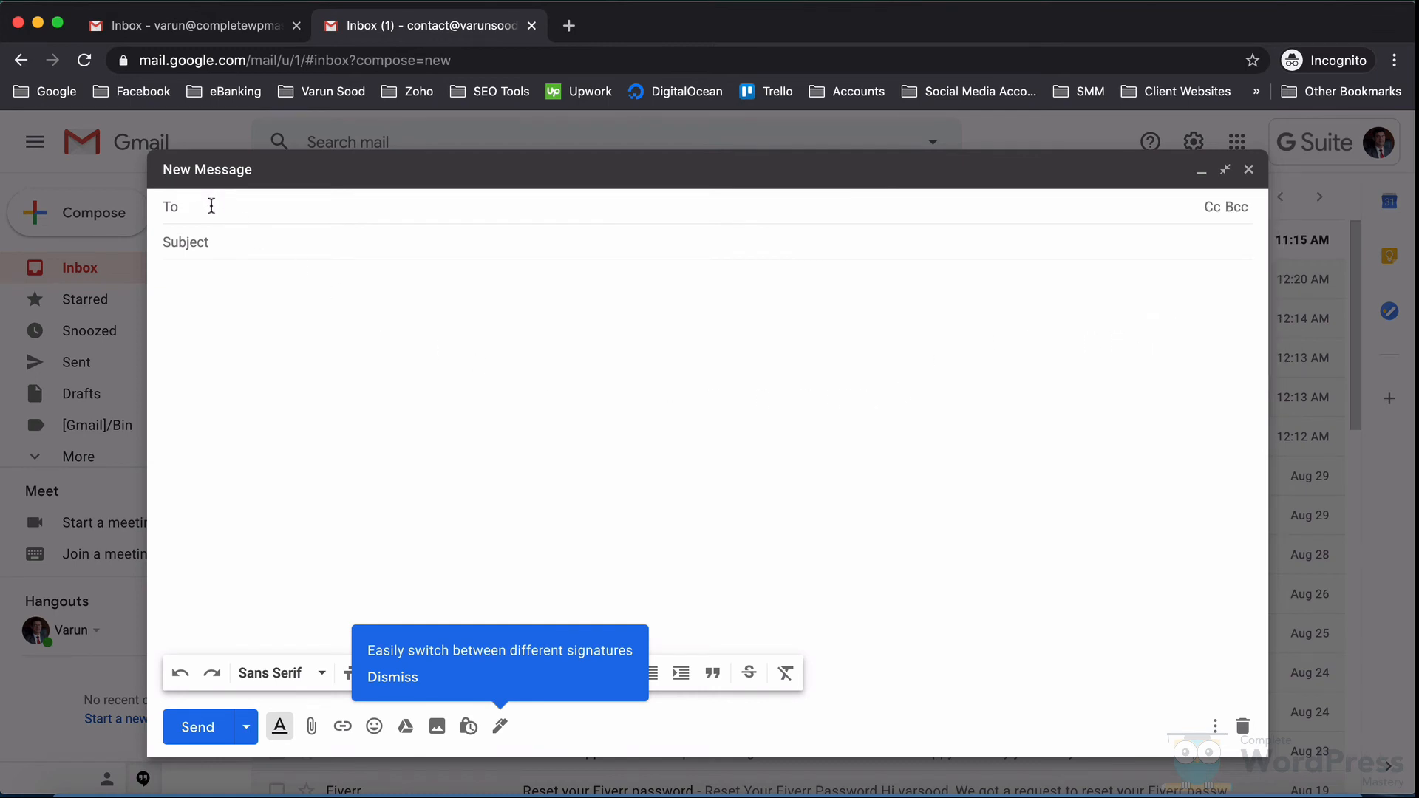
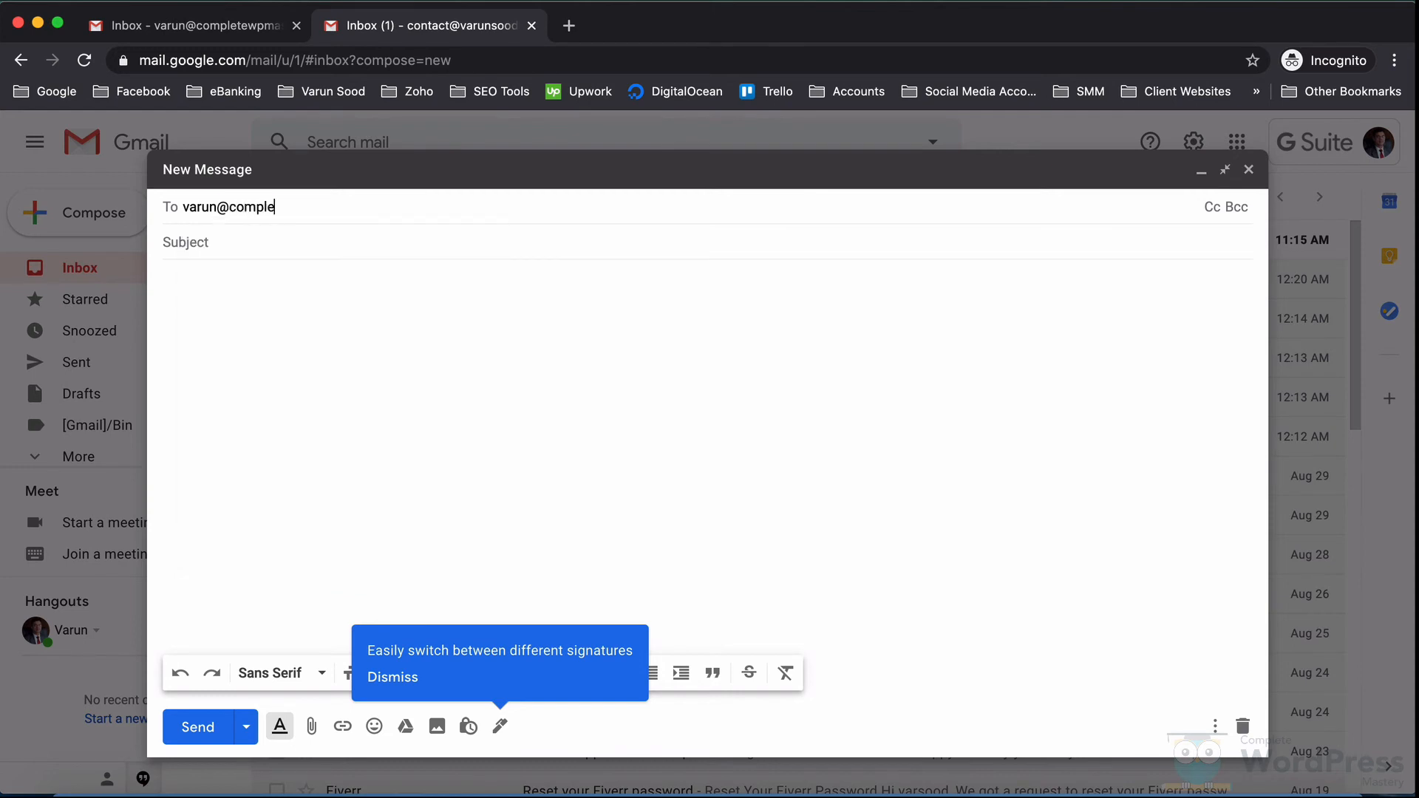
key(Return)
key(Tab)
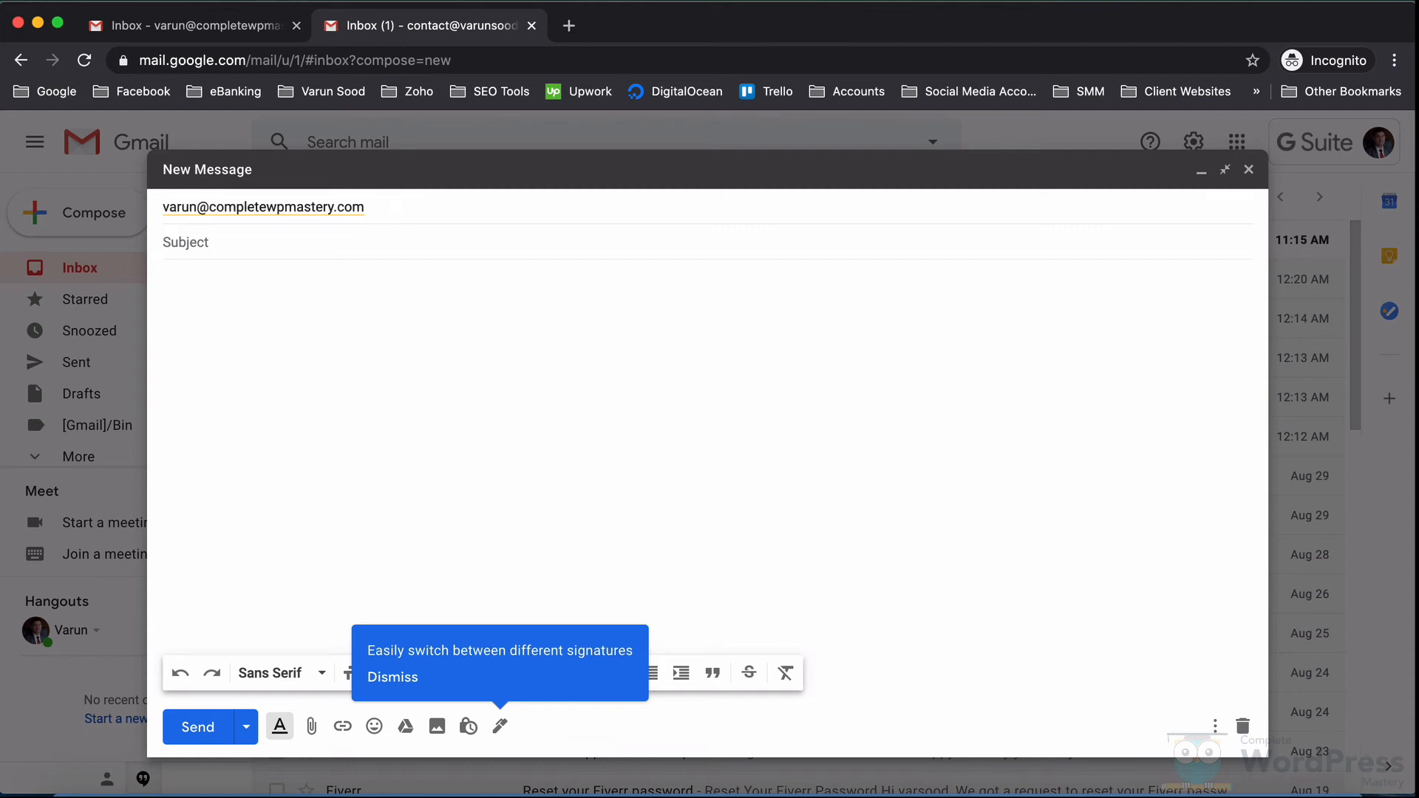
text(Test)
key(Tab)
text(Hell)
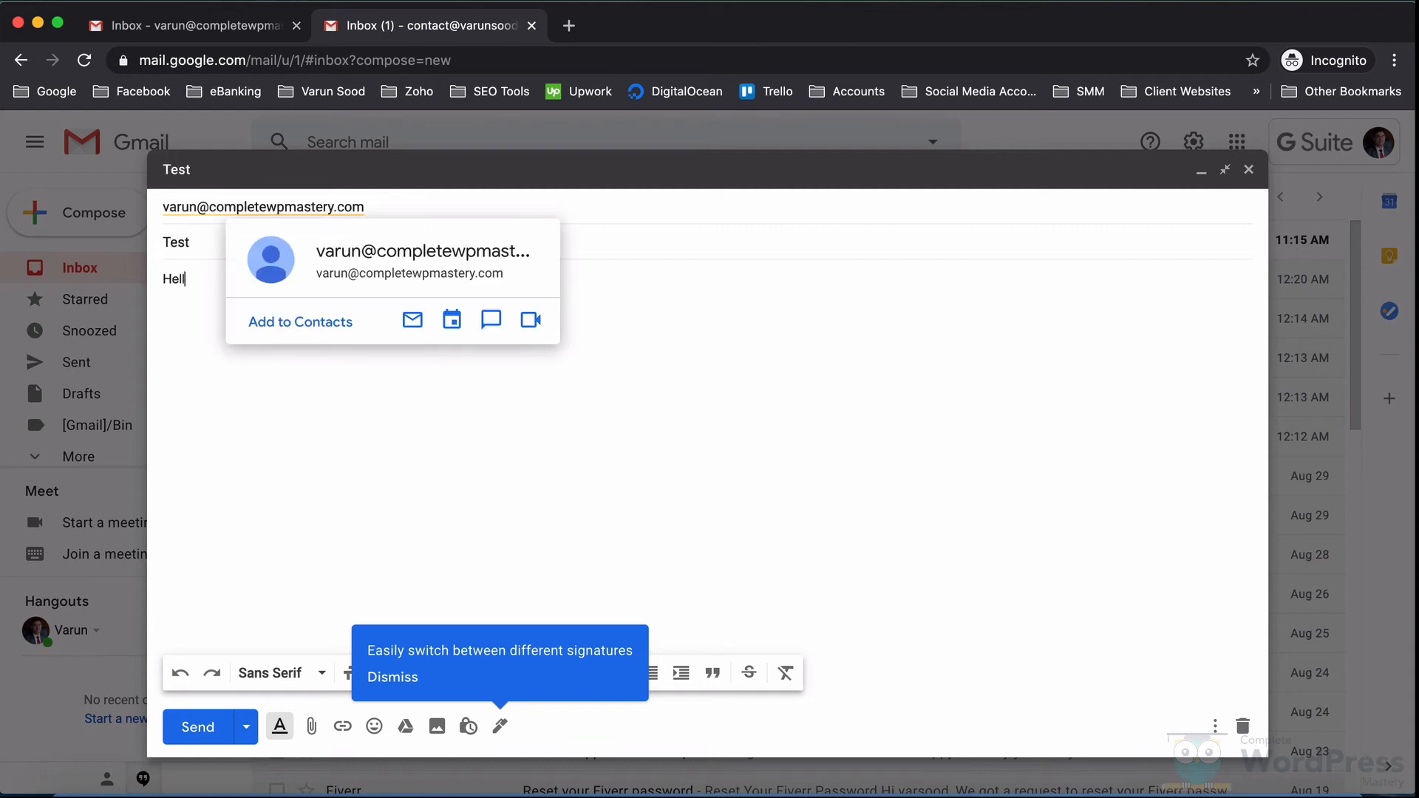
click(197, 733)
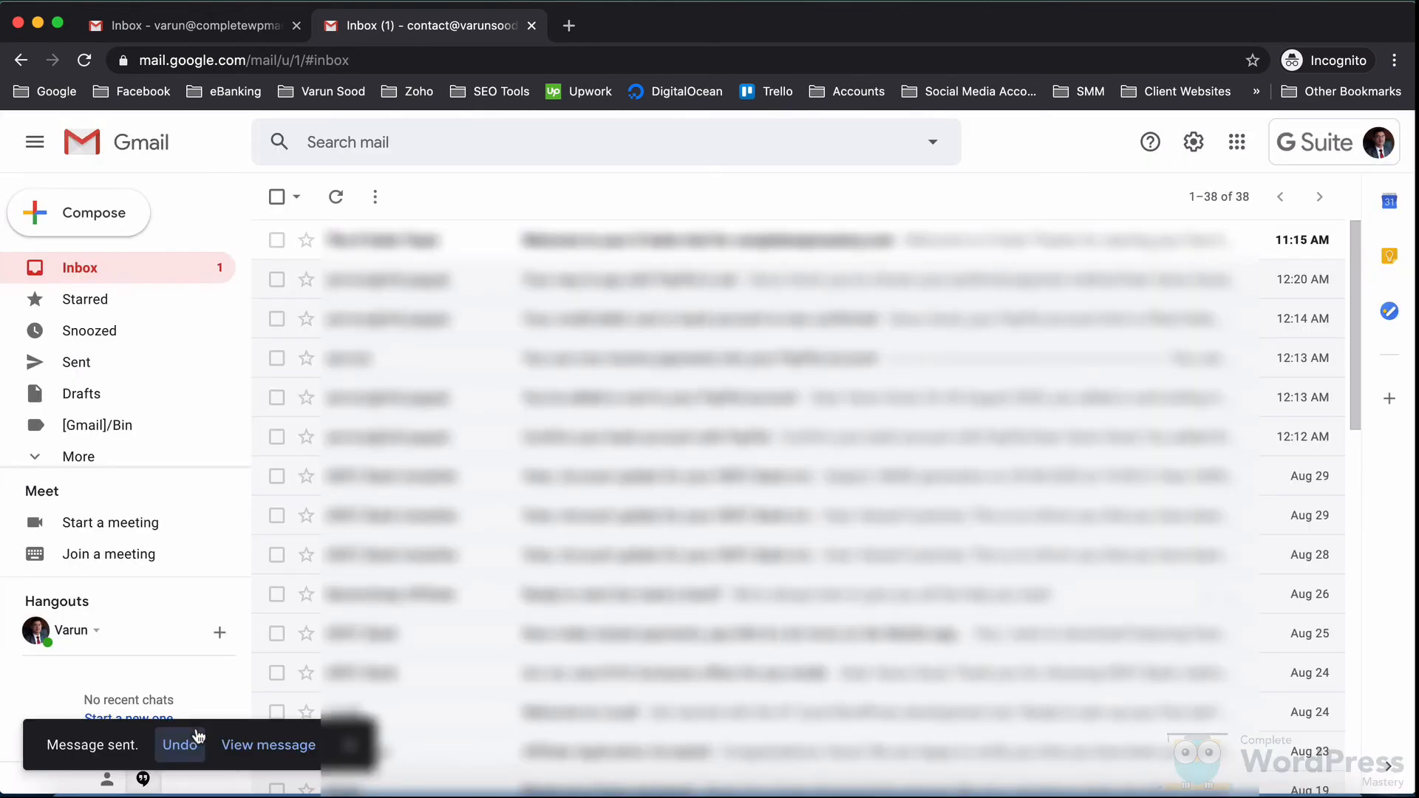
click(214, 39)
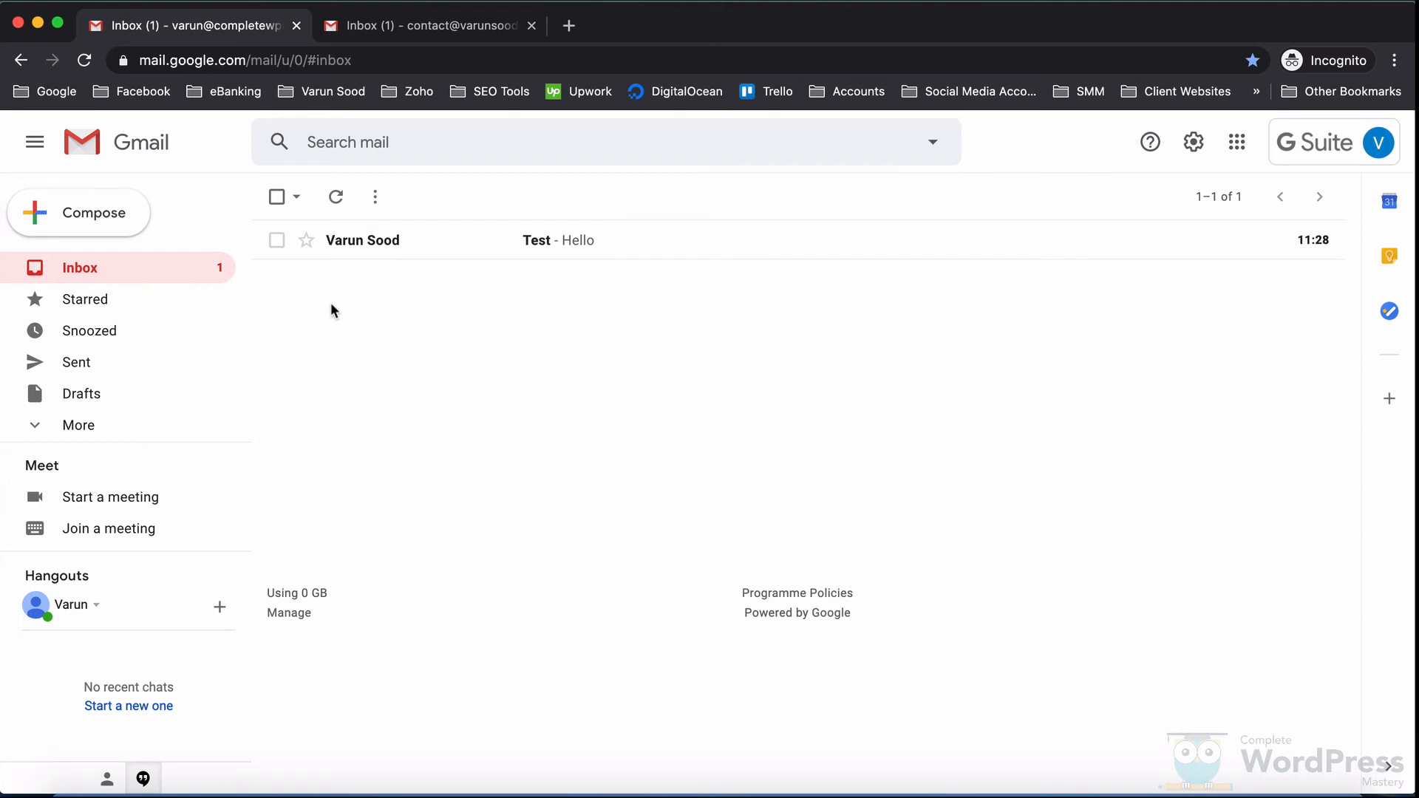
Step: Open the Test email, mark it safe, and reply 'Received.' from the G Suite mailbox
click(551, 250)
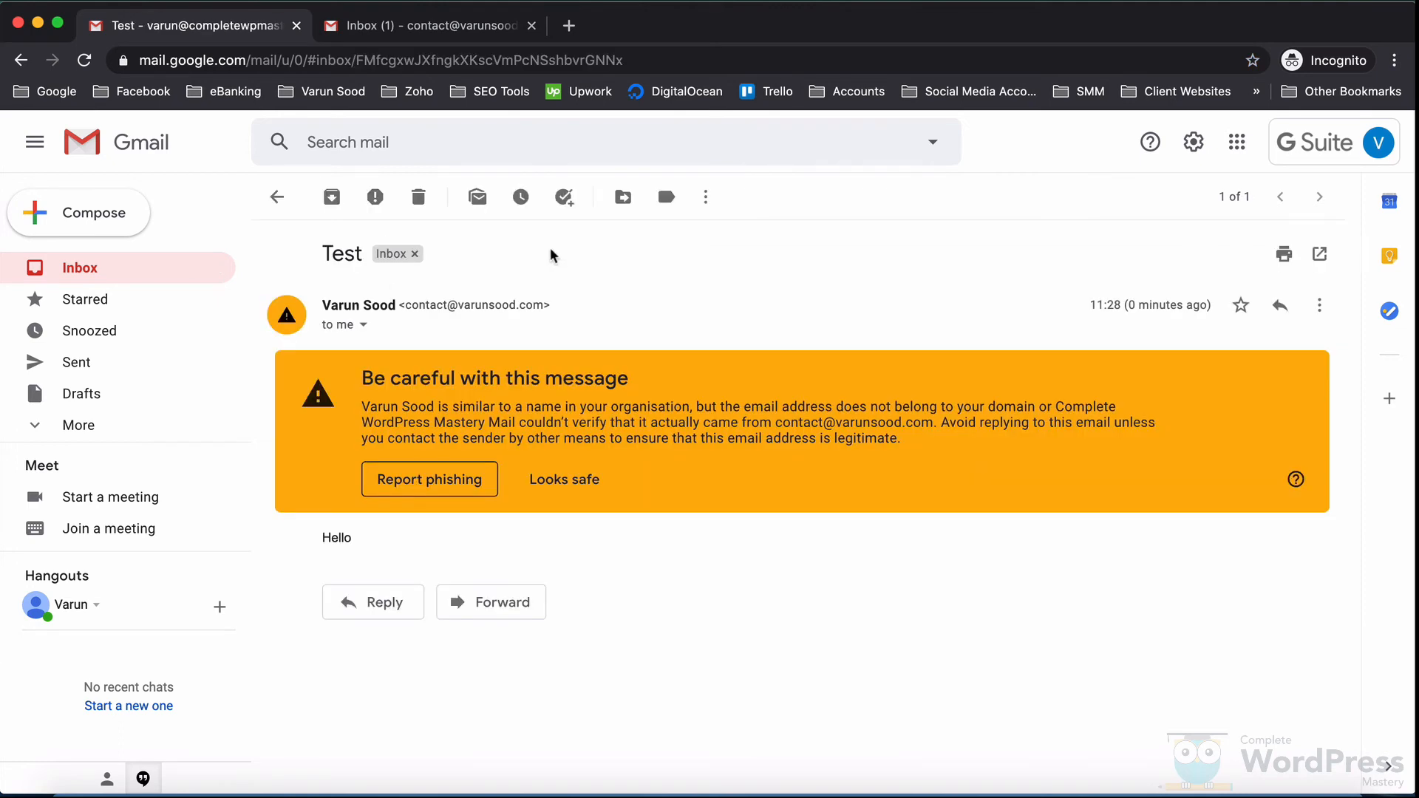
click(562, 480)
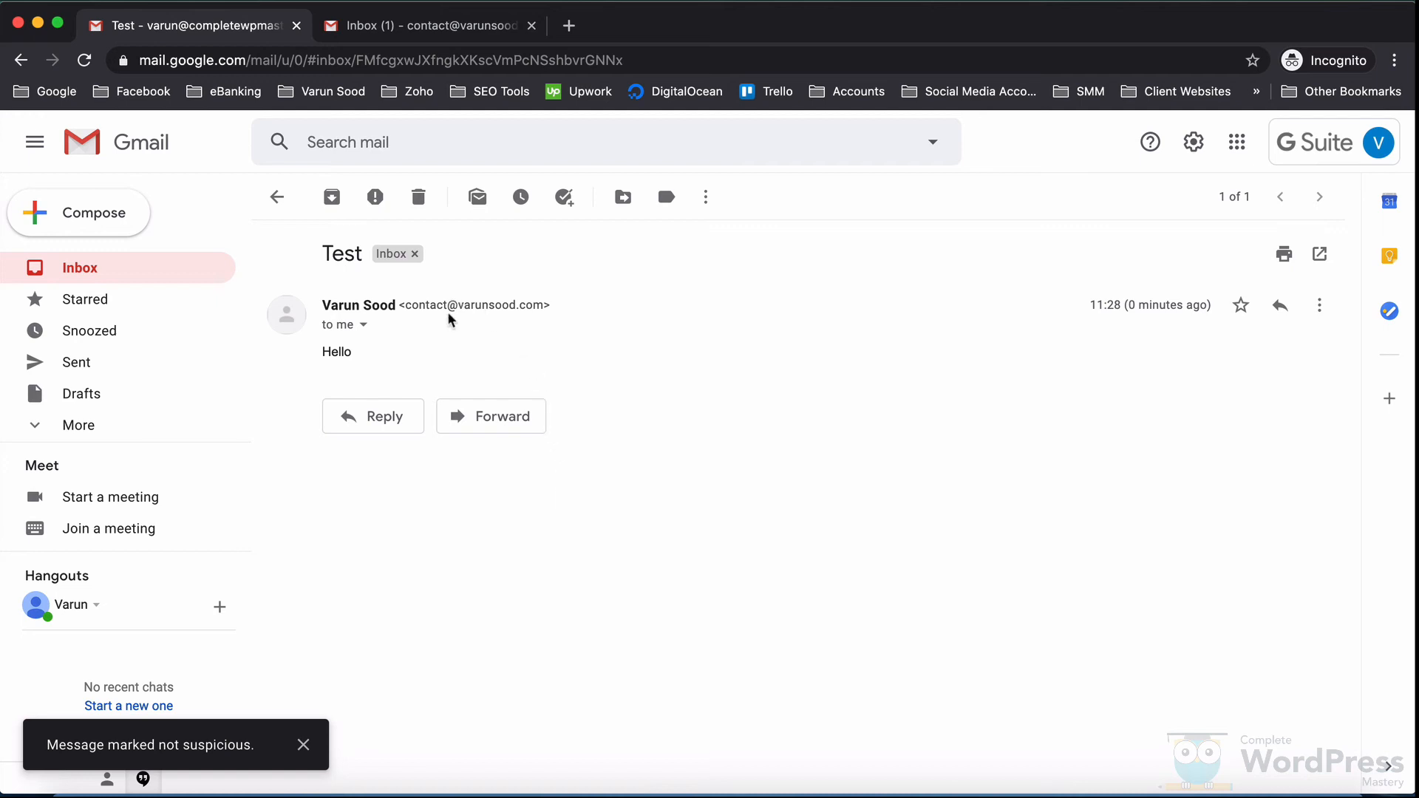
click(1280, 306)
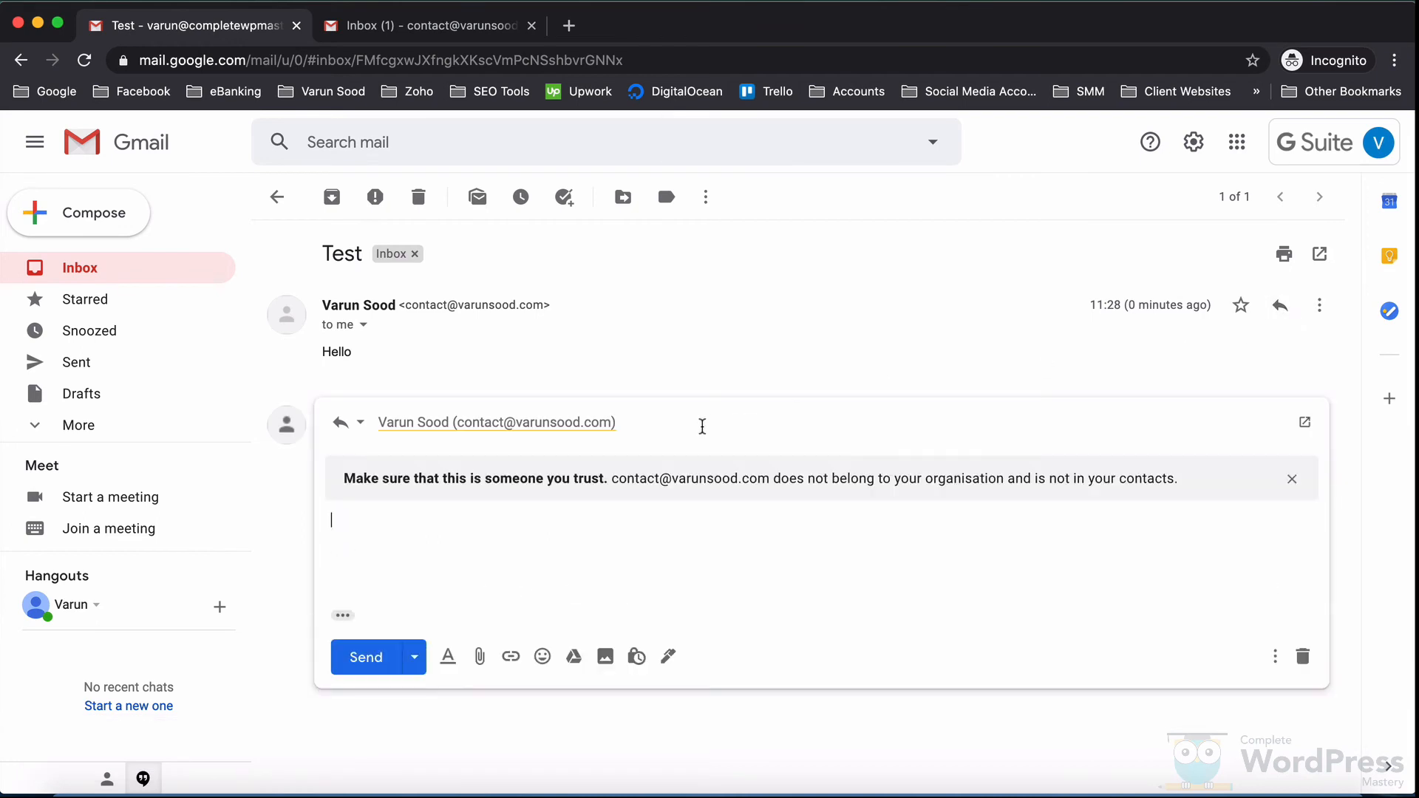
text(Received.)
click(354, 665)
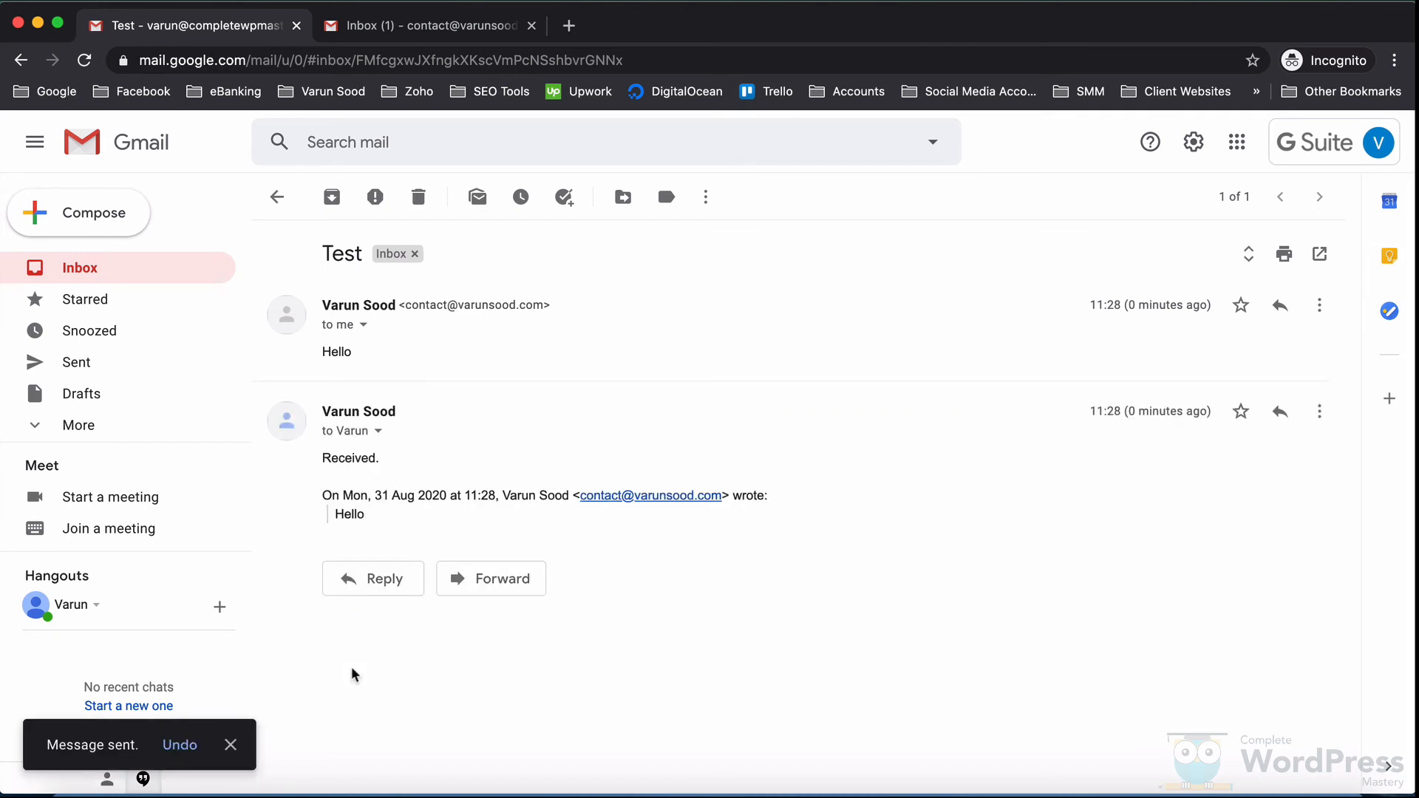
click(425, 27)
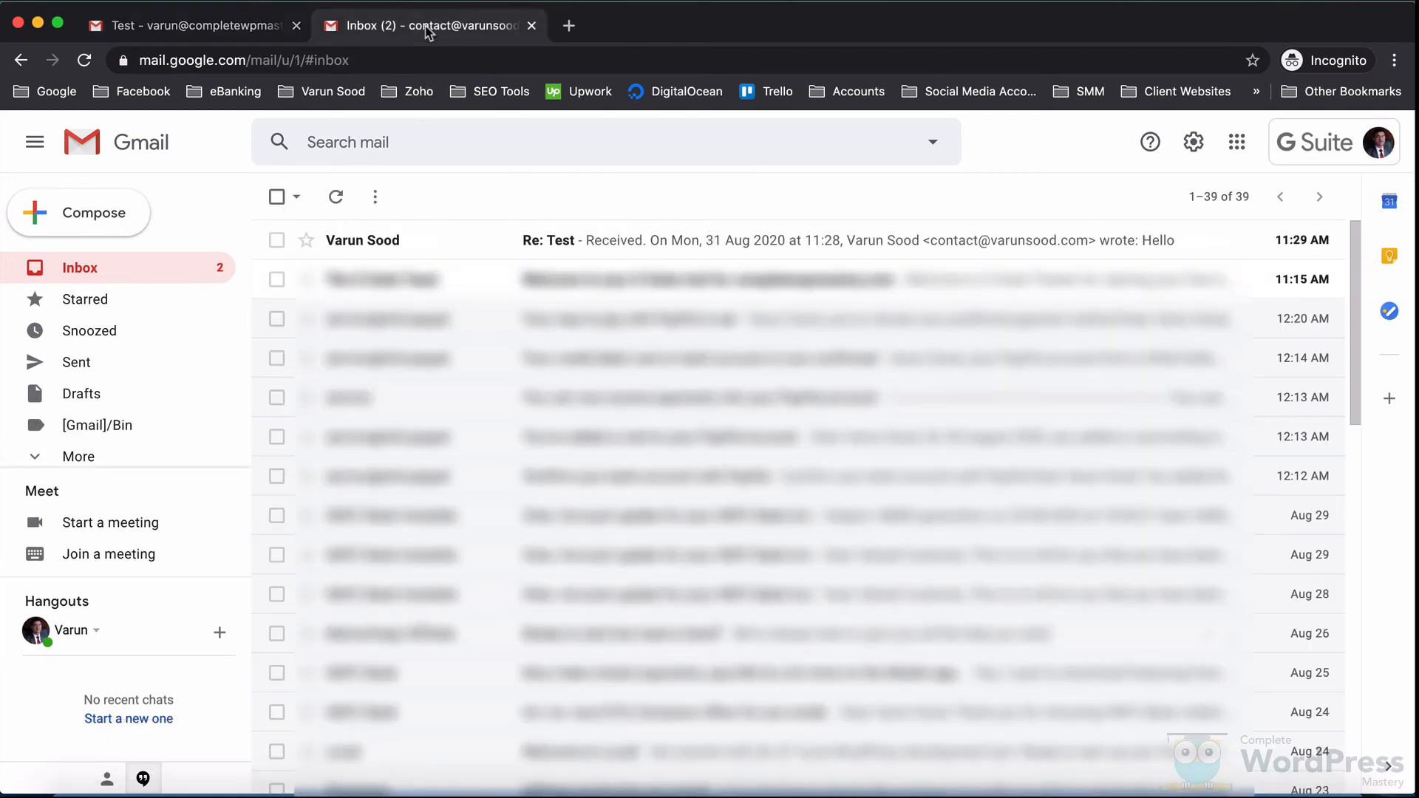
Step: Read the Re: Test reply in the outside Gmail account, then close the incognito window
click(625, 247)
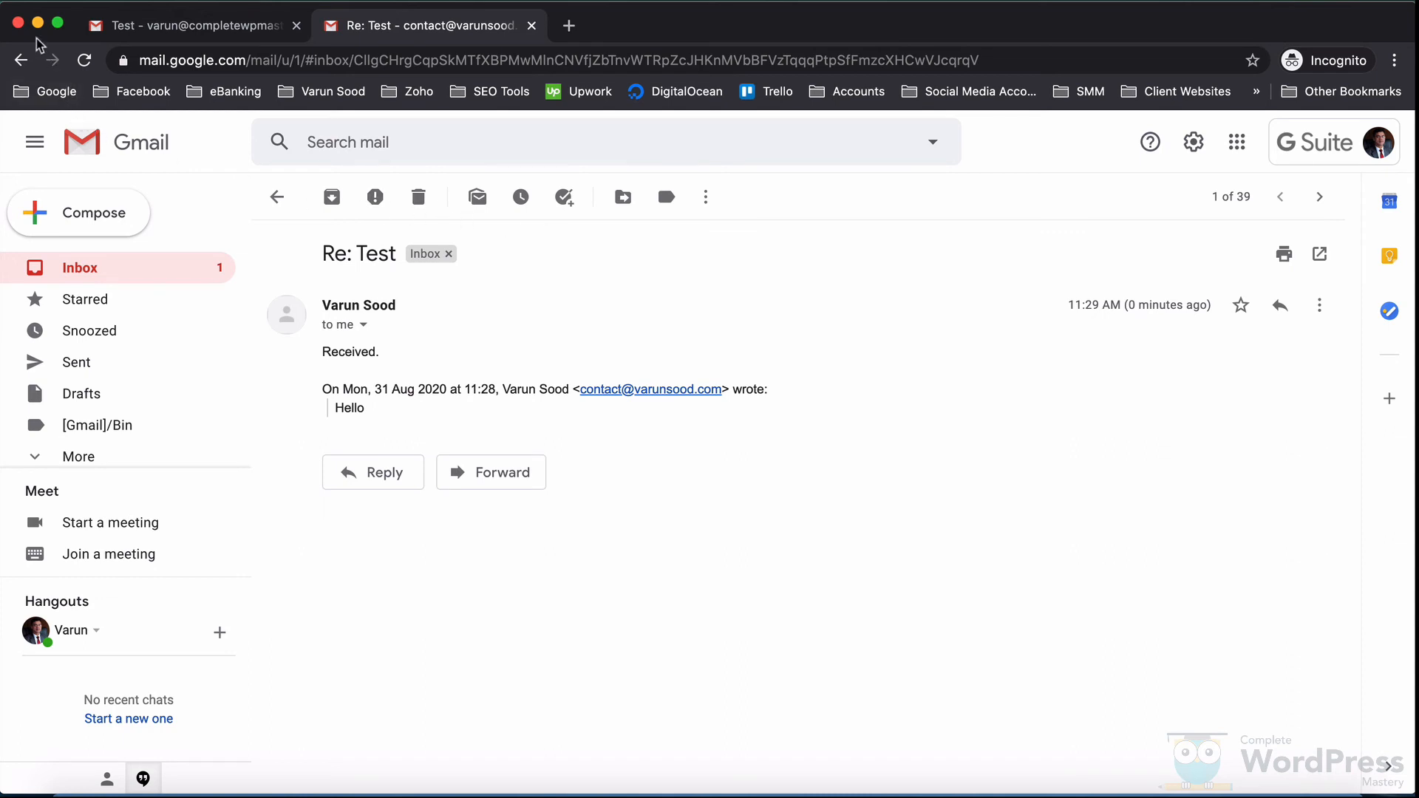
click(20, 23)
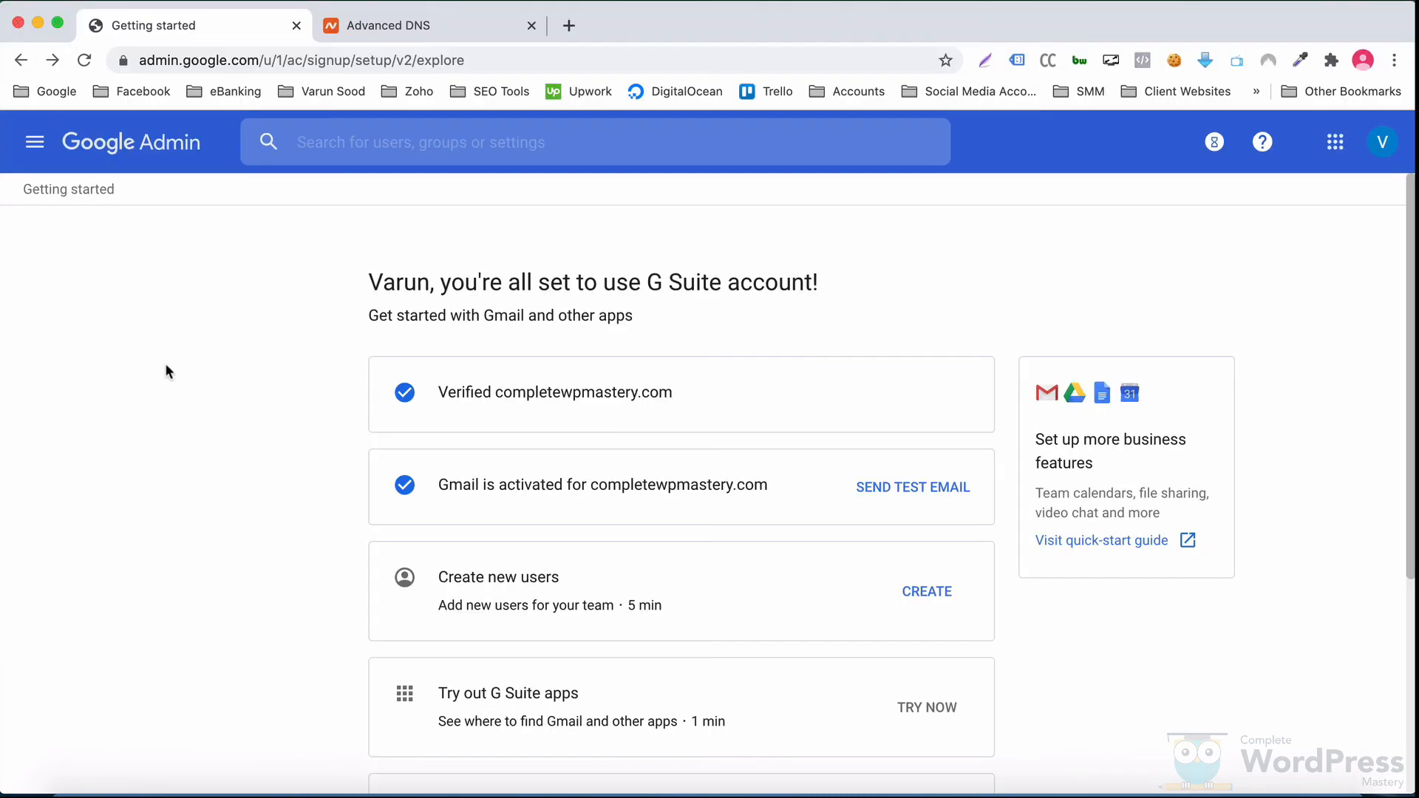
Step: Go to Directory > Users in the Admin console's main menu to list the organisation's users
mouse_move(1408, 366)
mouse_down()
mouse_move(1414, 628)
mouse_move(1411, 351)
mouse_up()
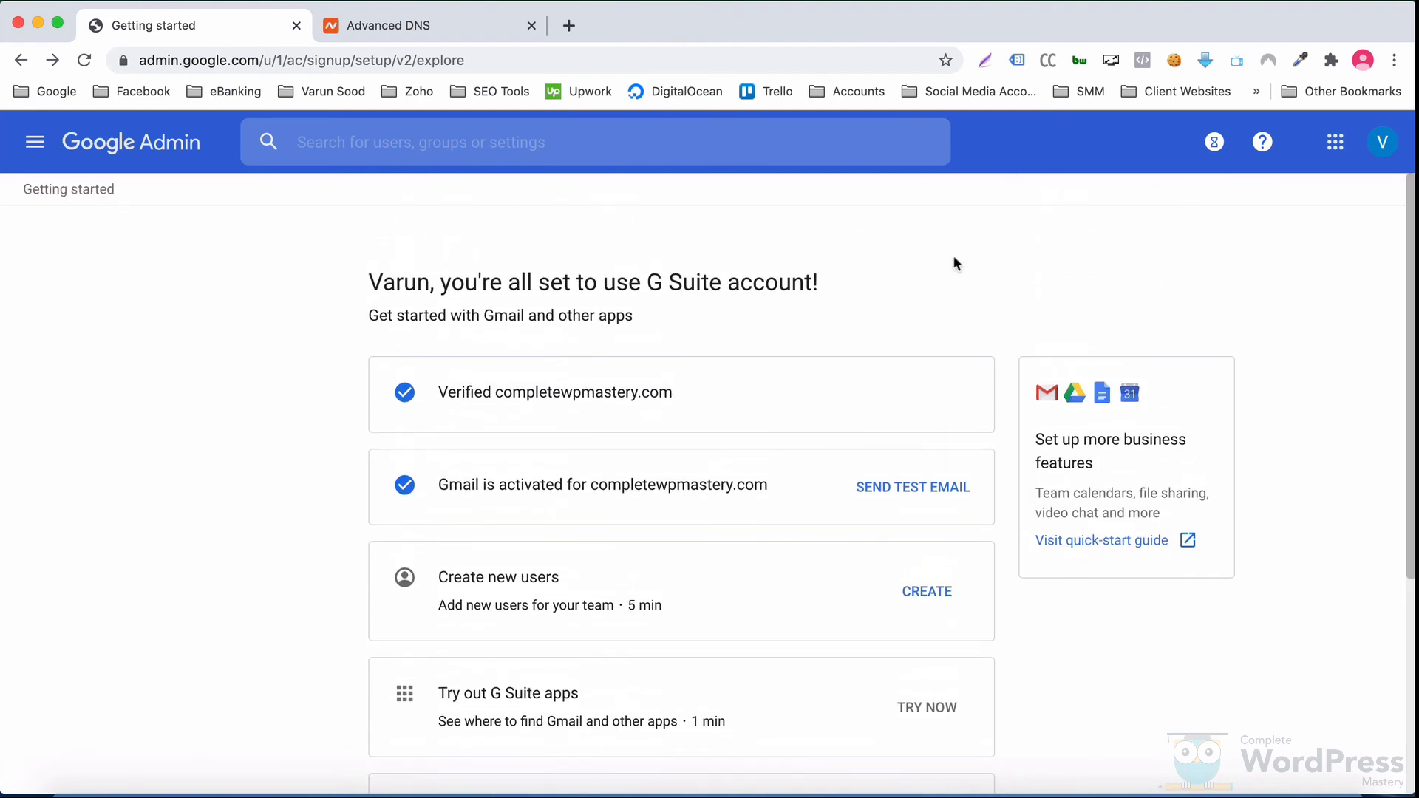
click(32, 156)
mouse_move(147, 450)
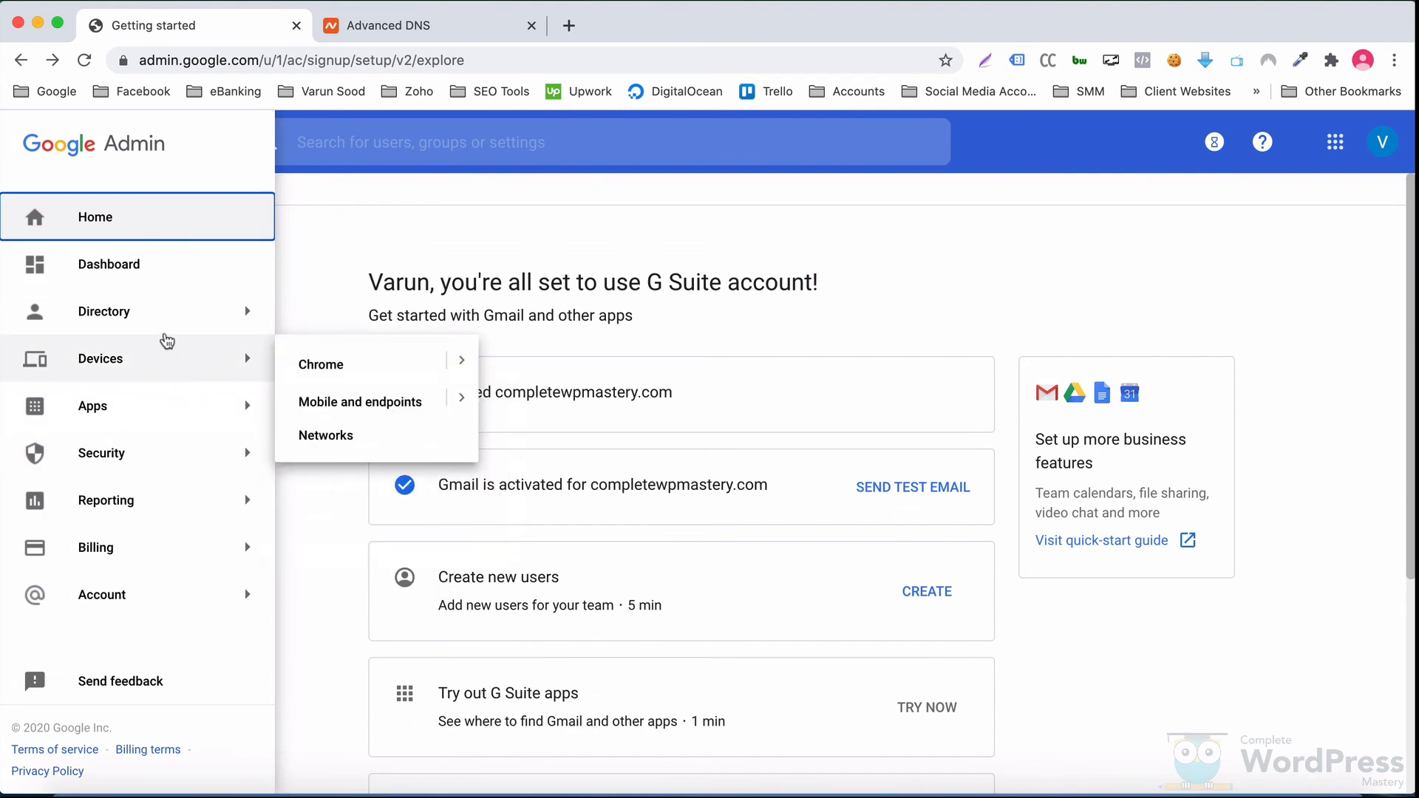
mouse_move(170, 327)
click(340, 313)
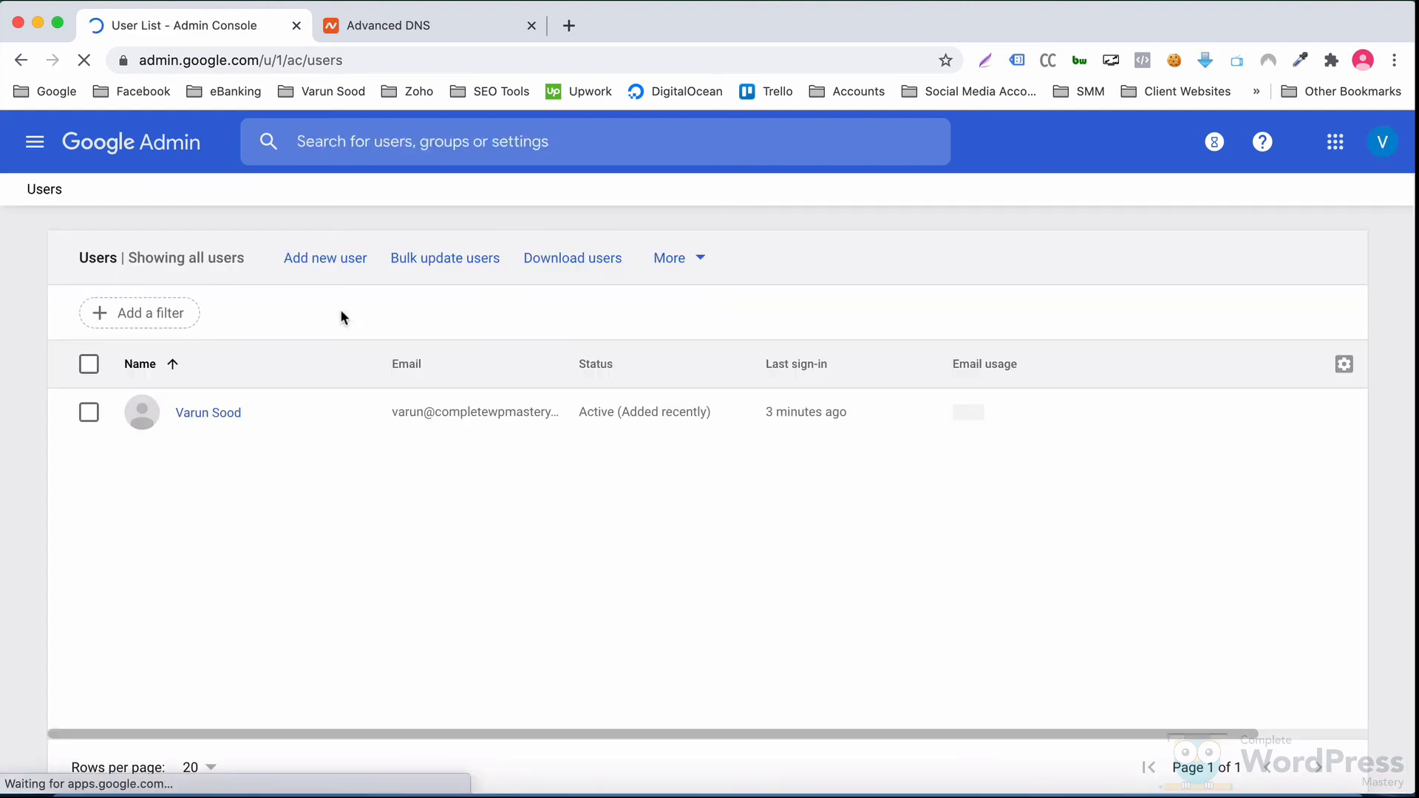
click(336, 265)
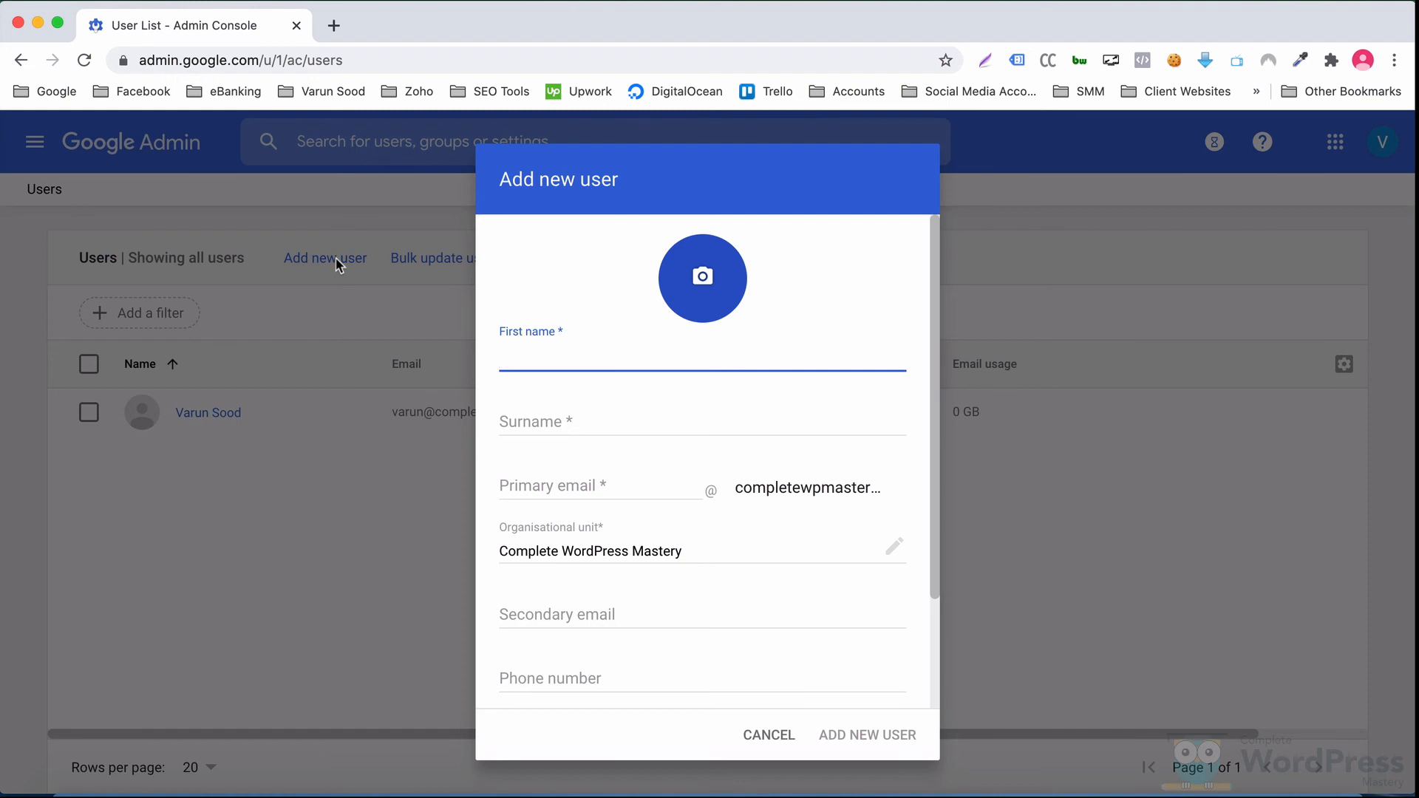
text(Complete WordPress Mastery)
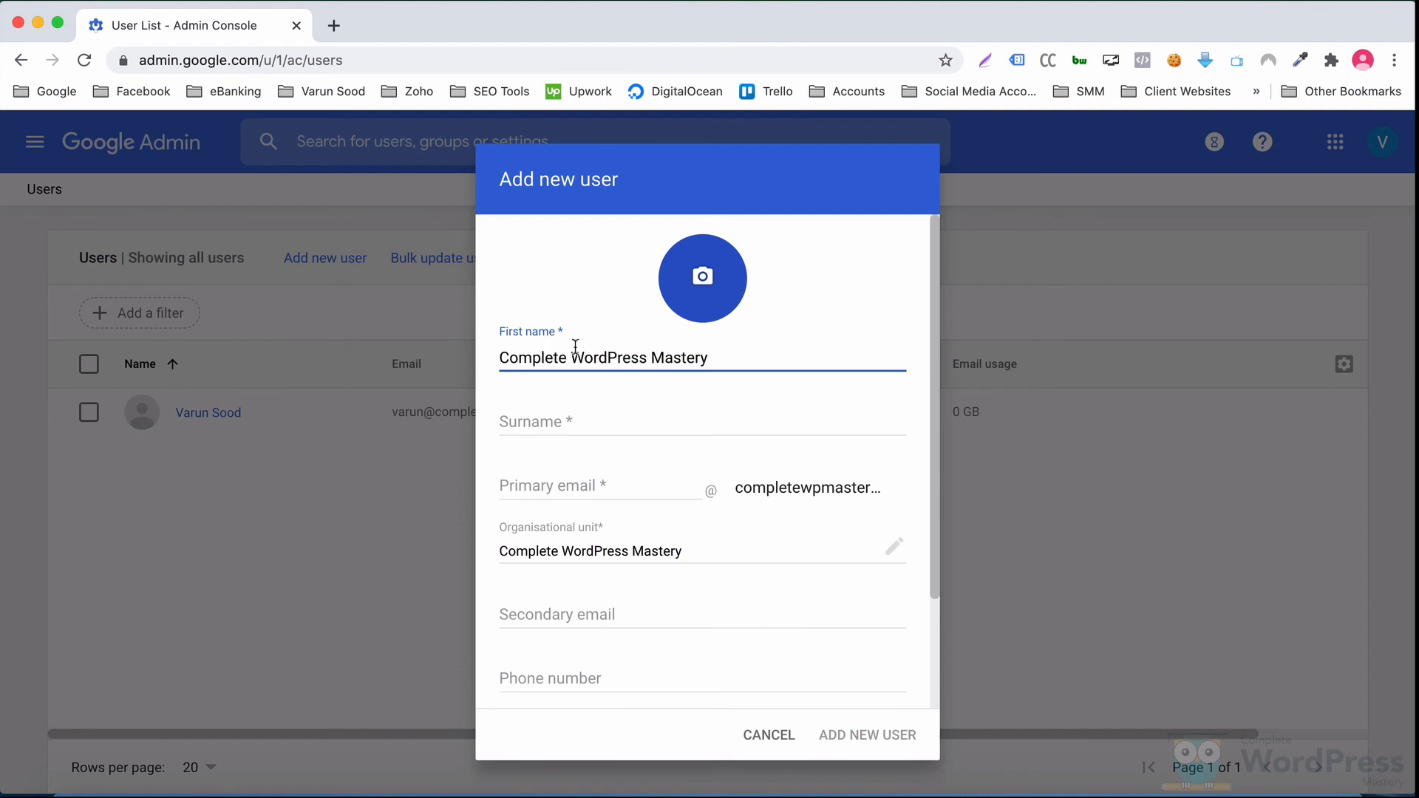
drag(573, 358, 750, 359)
key(ctrl+c)
key(BackSpace)
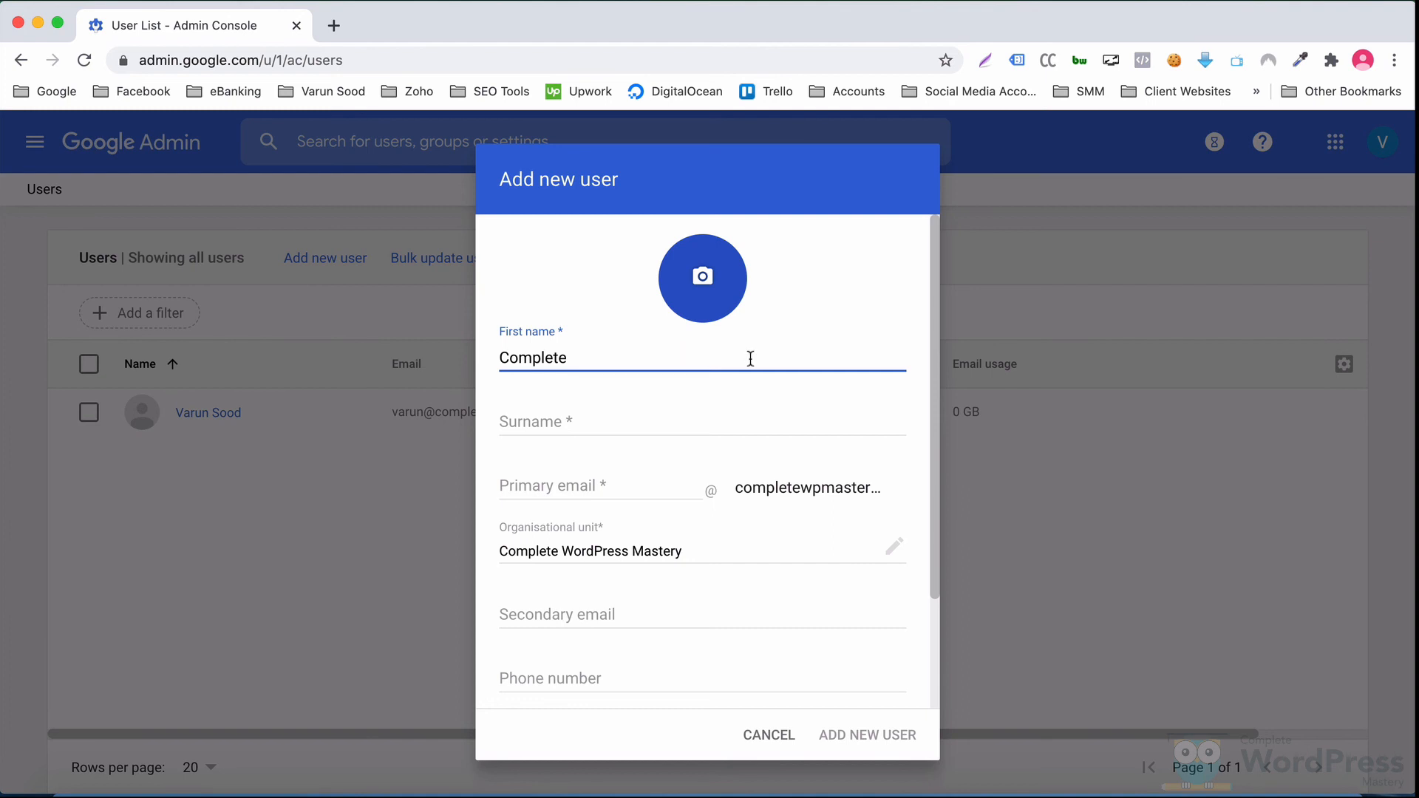
key(Tab)
key(ctrl+v)
key(Tab)
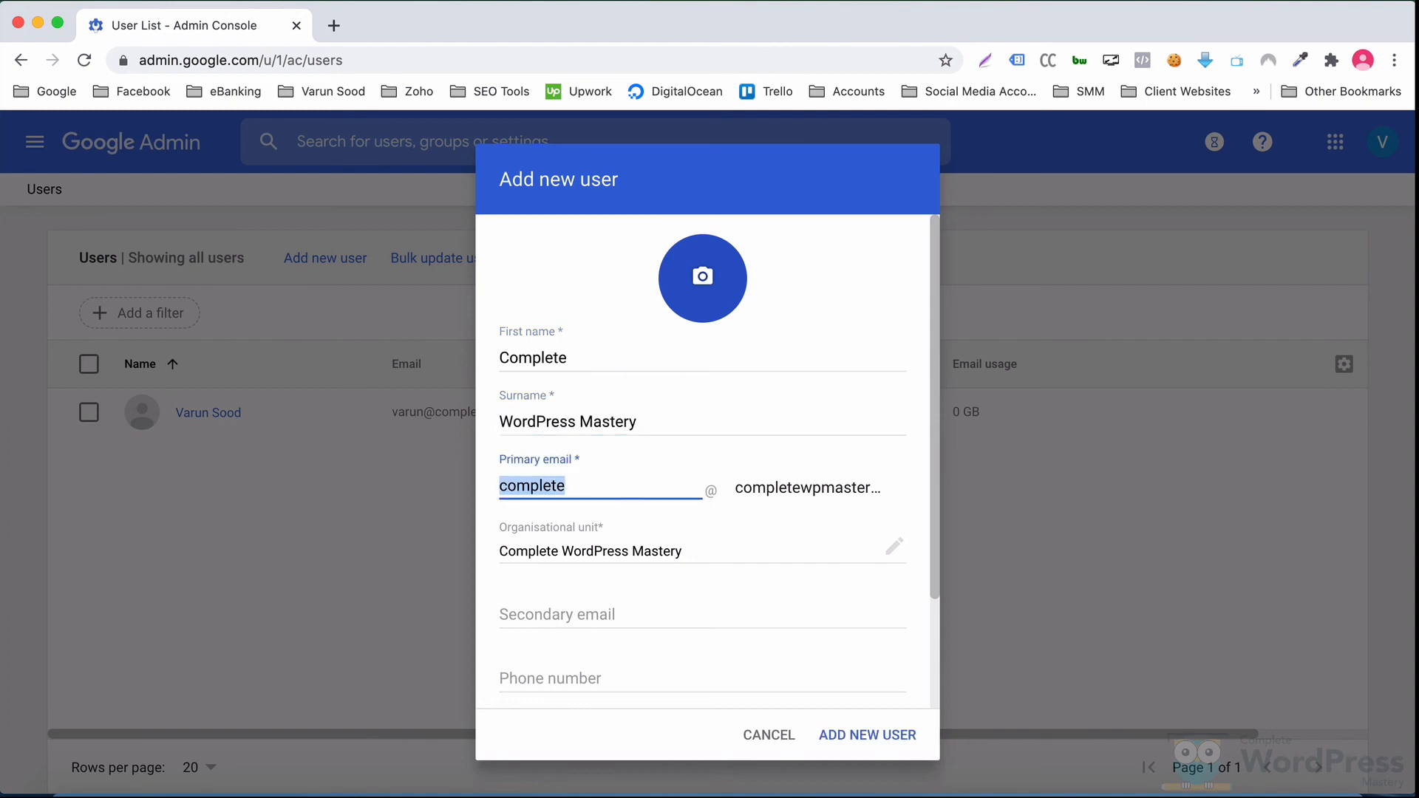
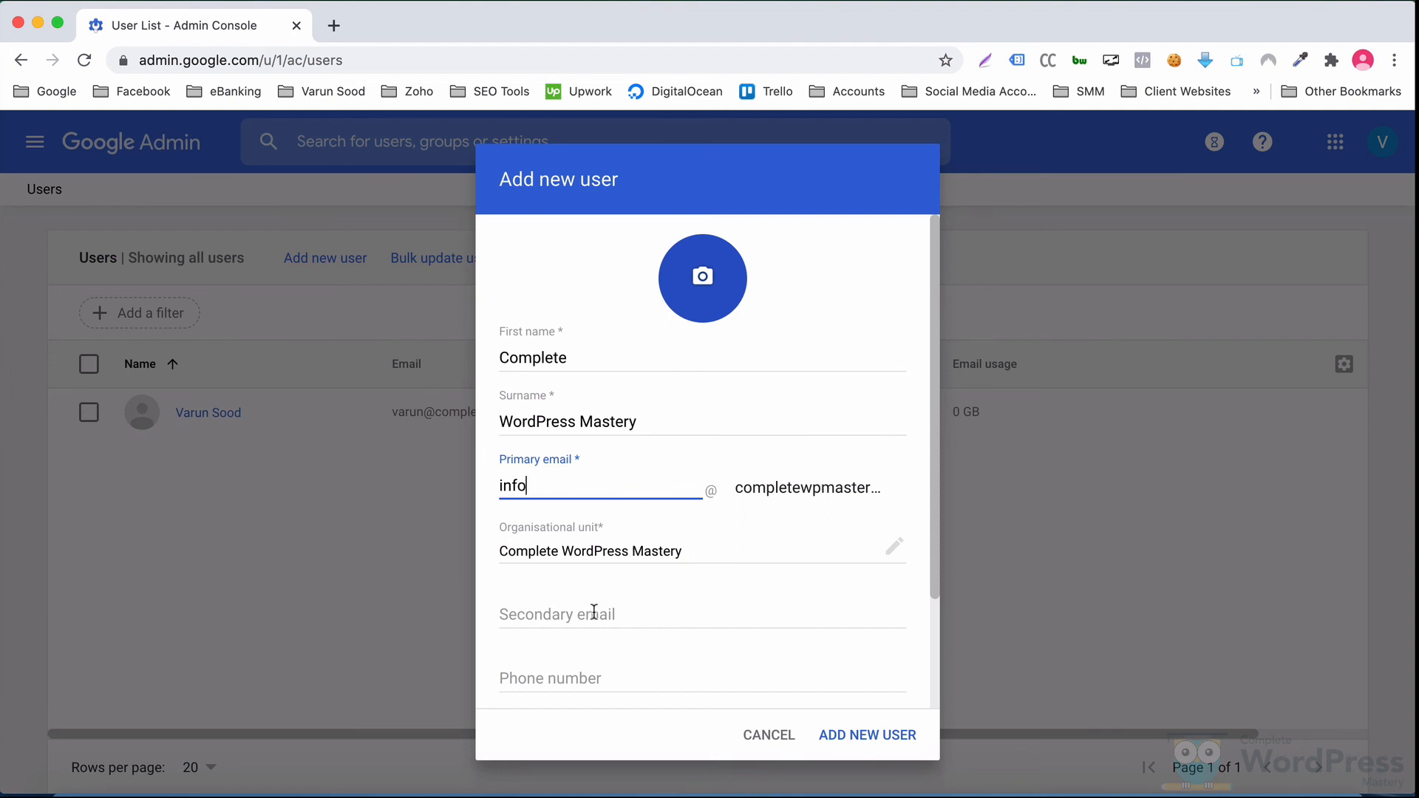
Step: Give the user a manually set password with no change required at next sign-in, and create it
scroll(839, 665, down, 3)
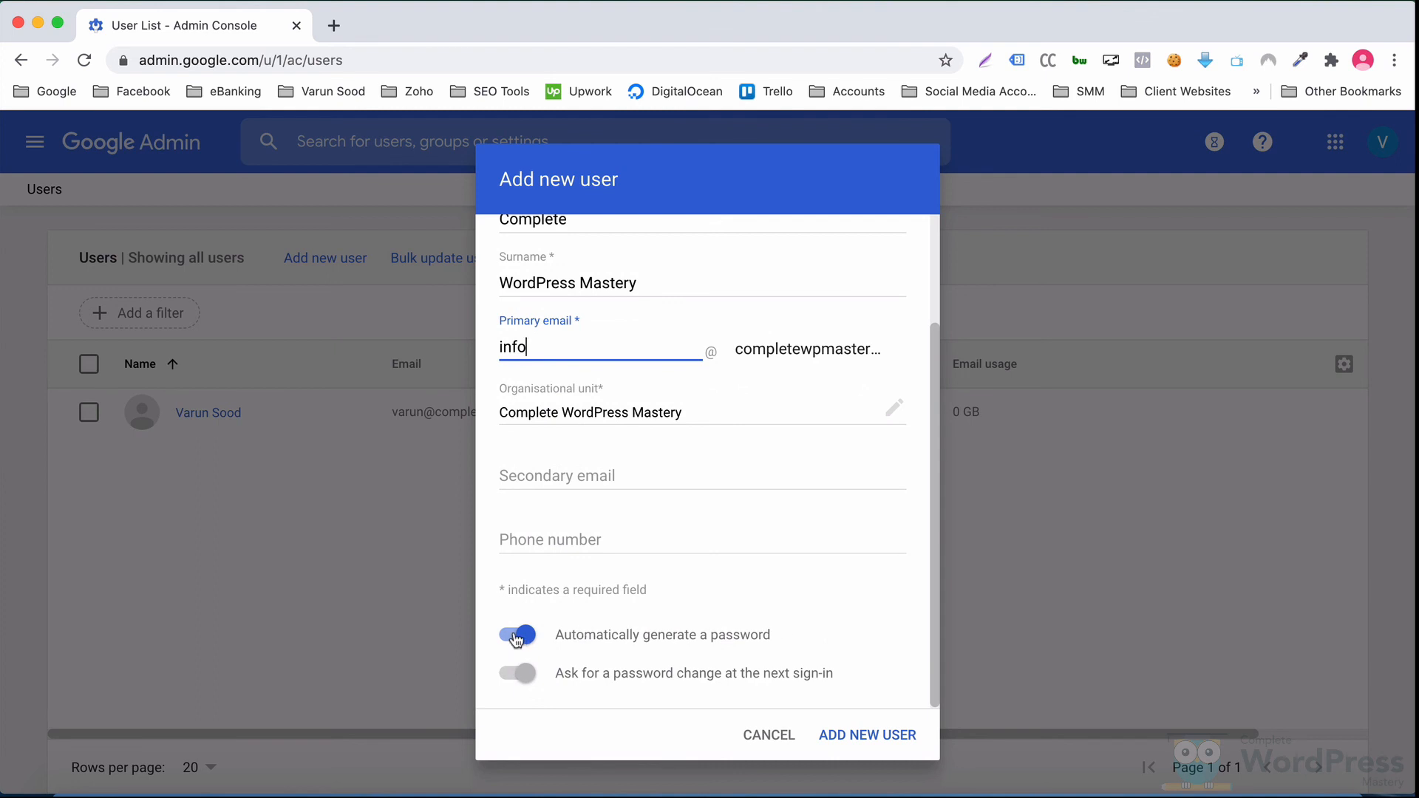
click(516, 637)
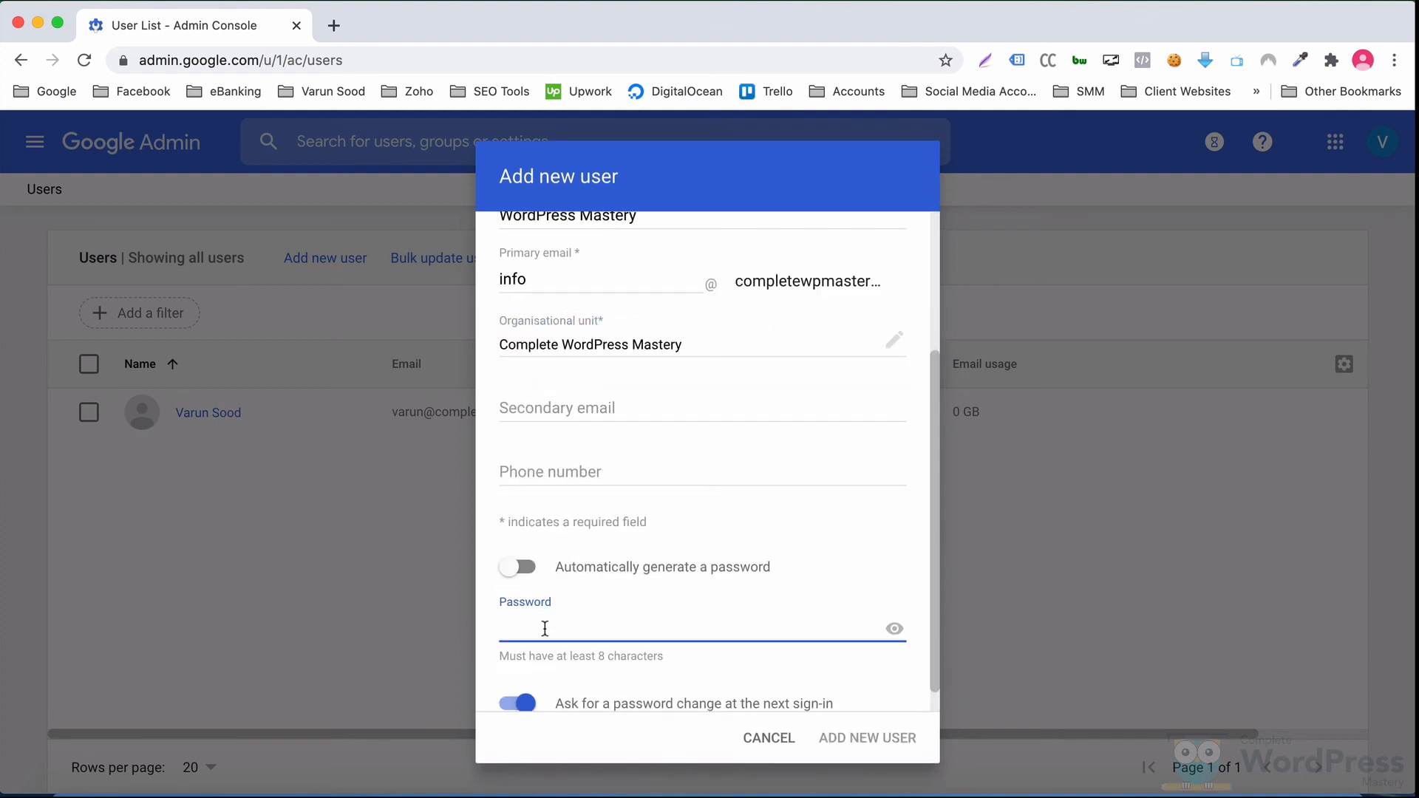
click(517, 677)
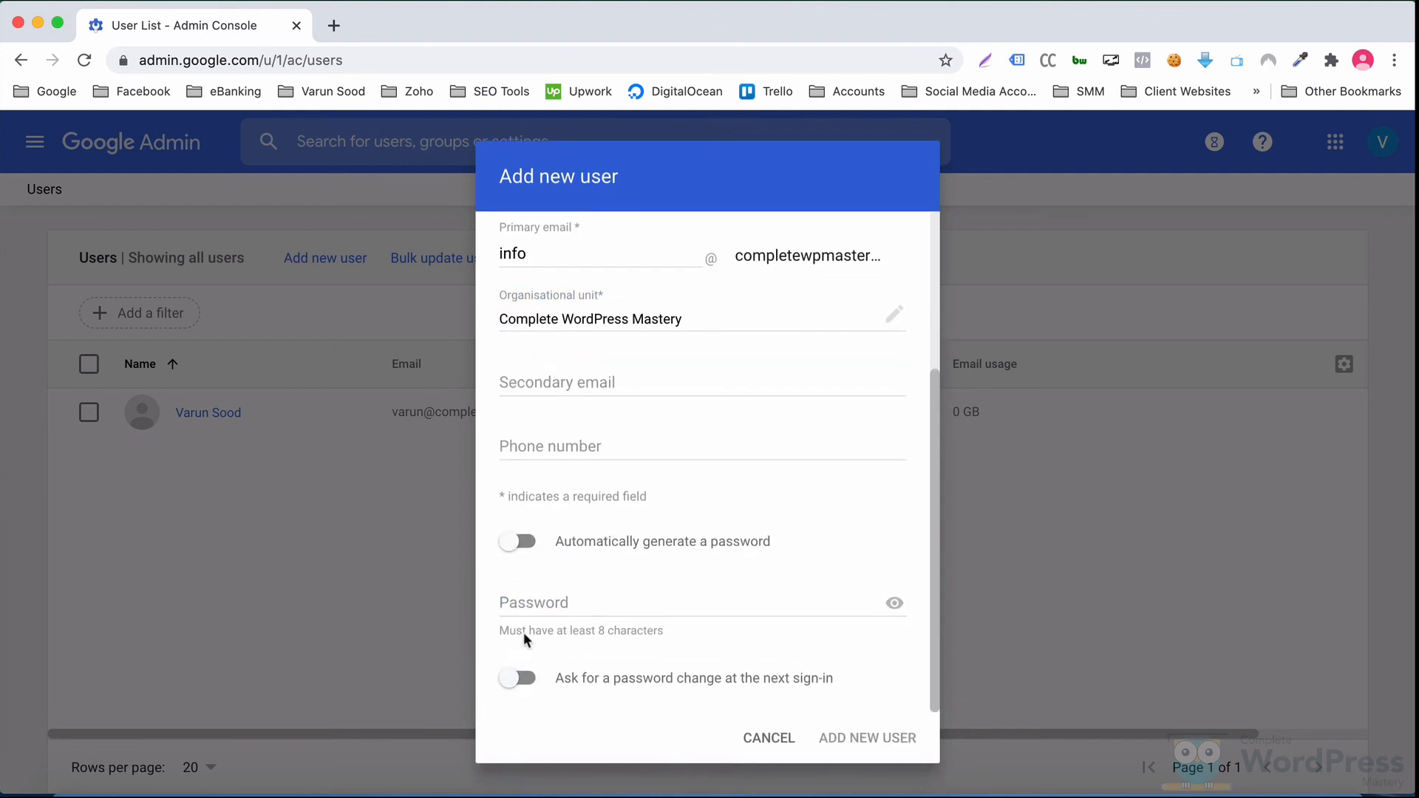
click(526, 599)
text(********)
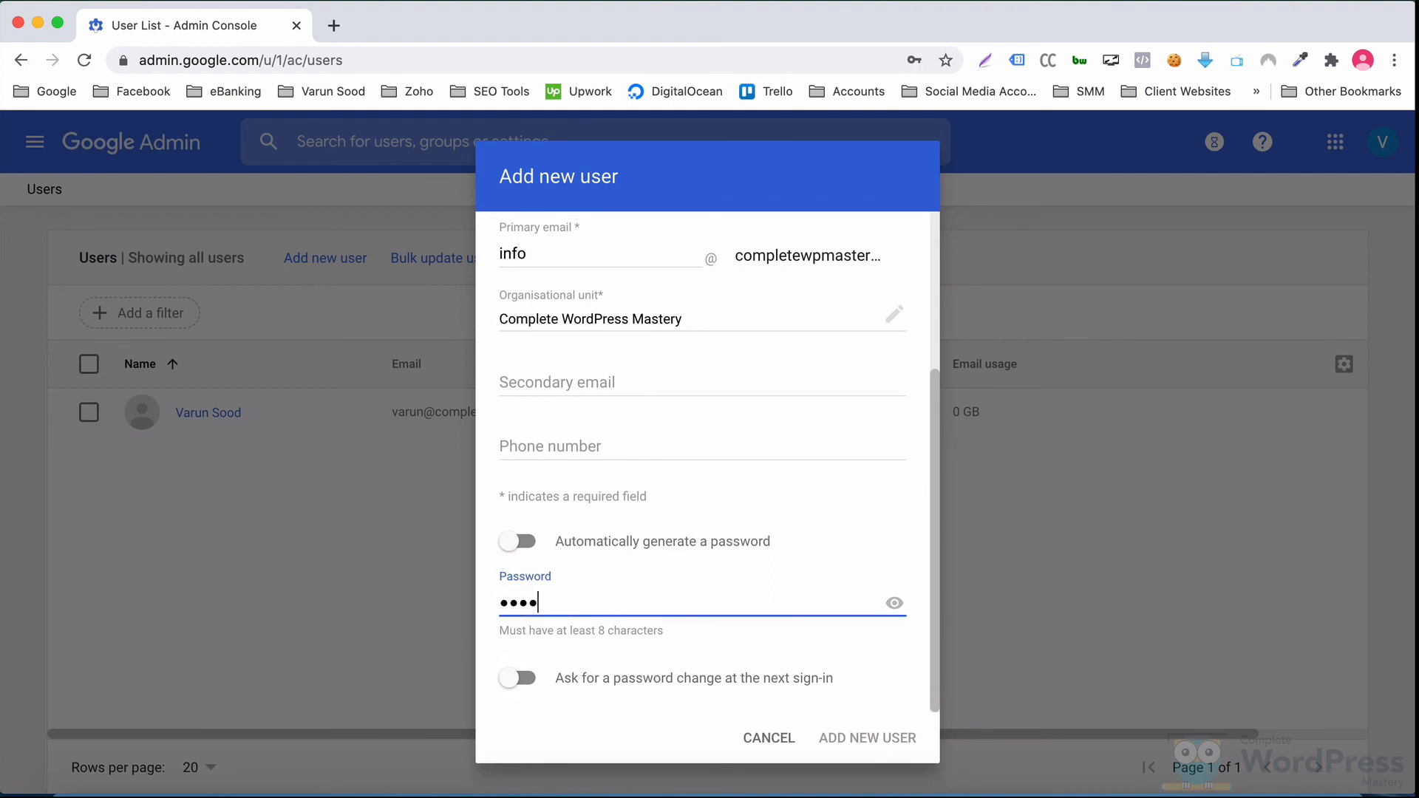
text(****)
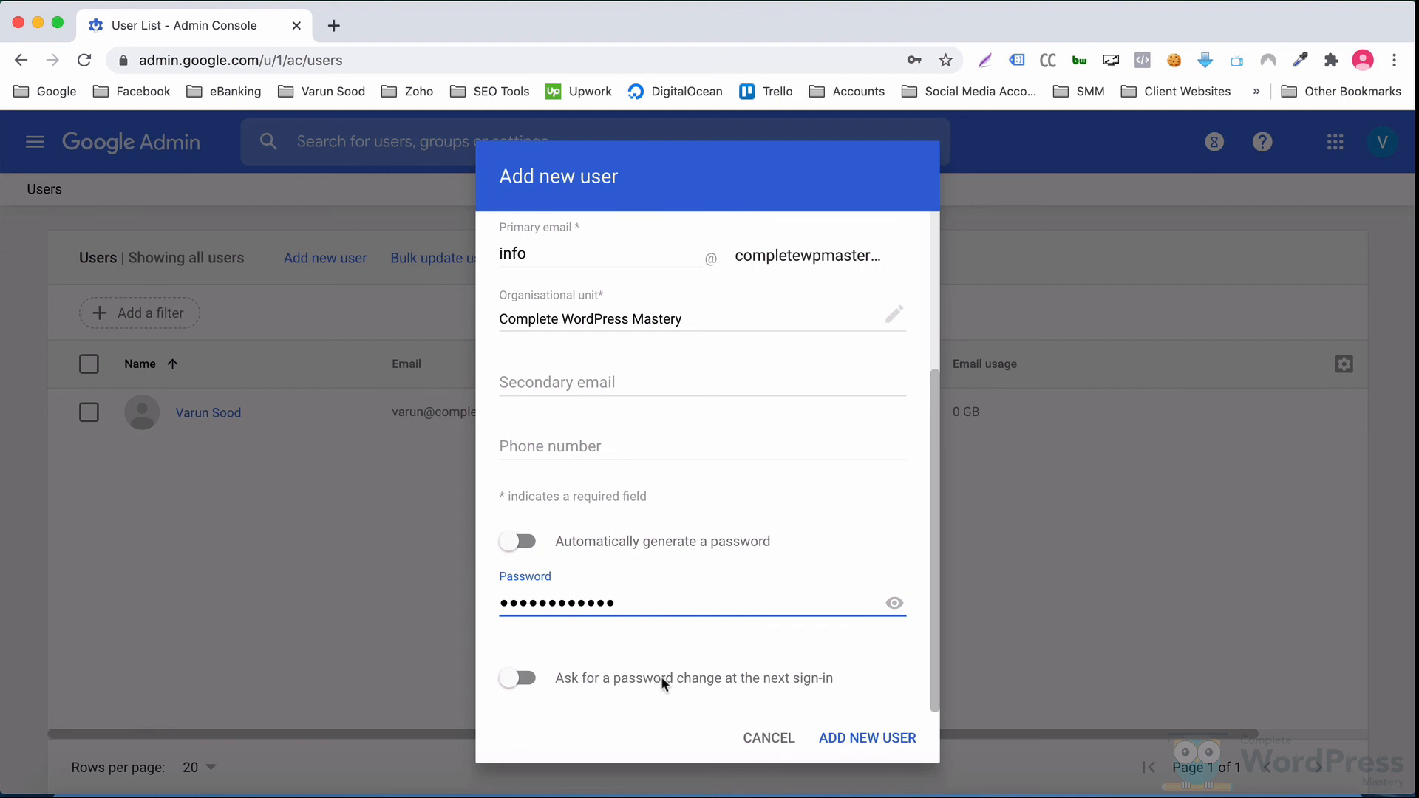
click(861, 739)
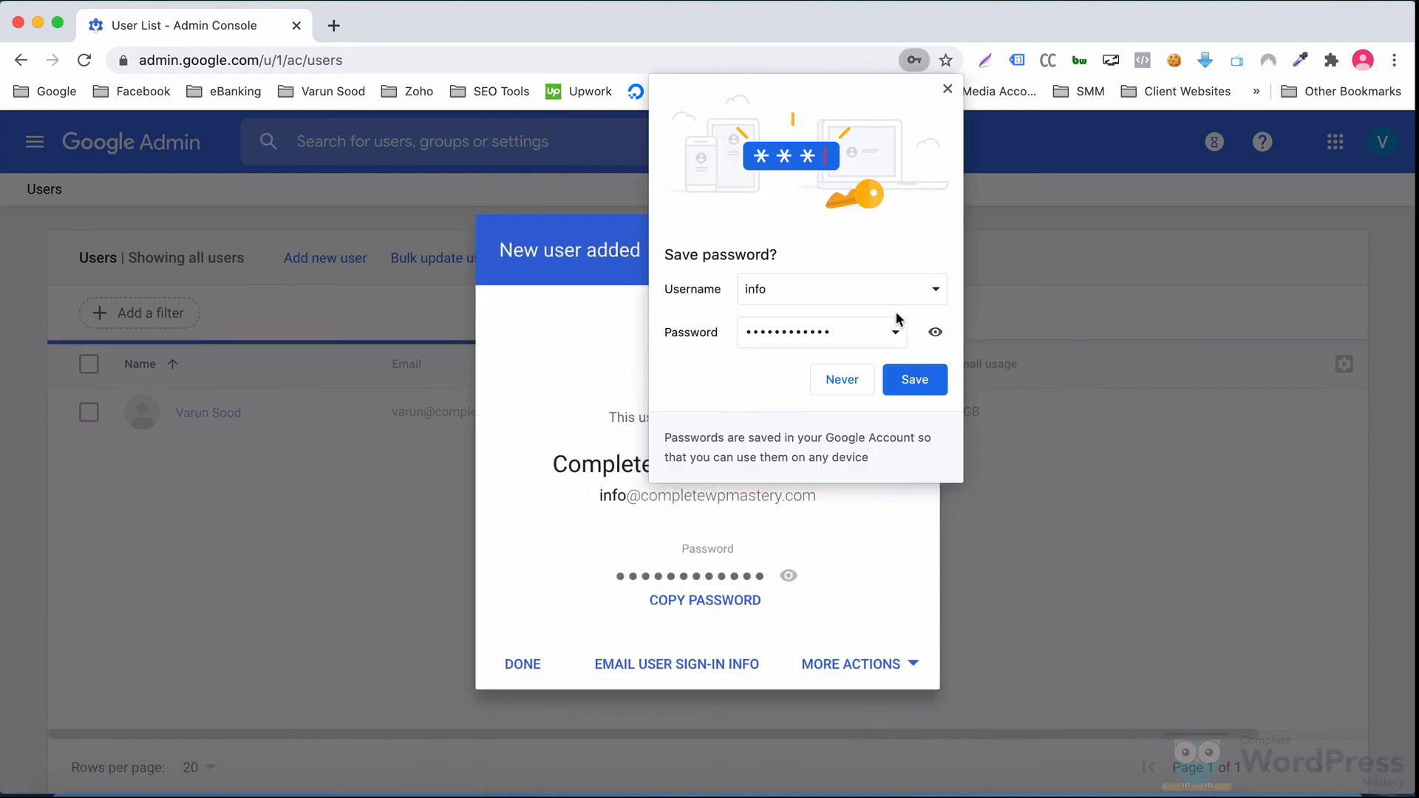
click(947, 88)
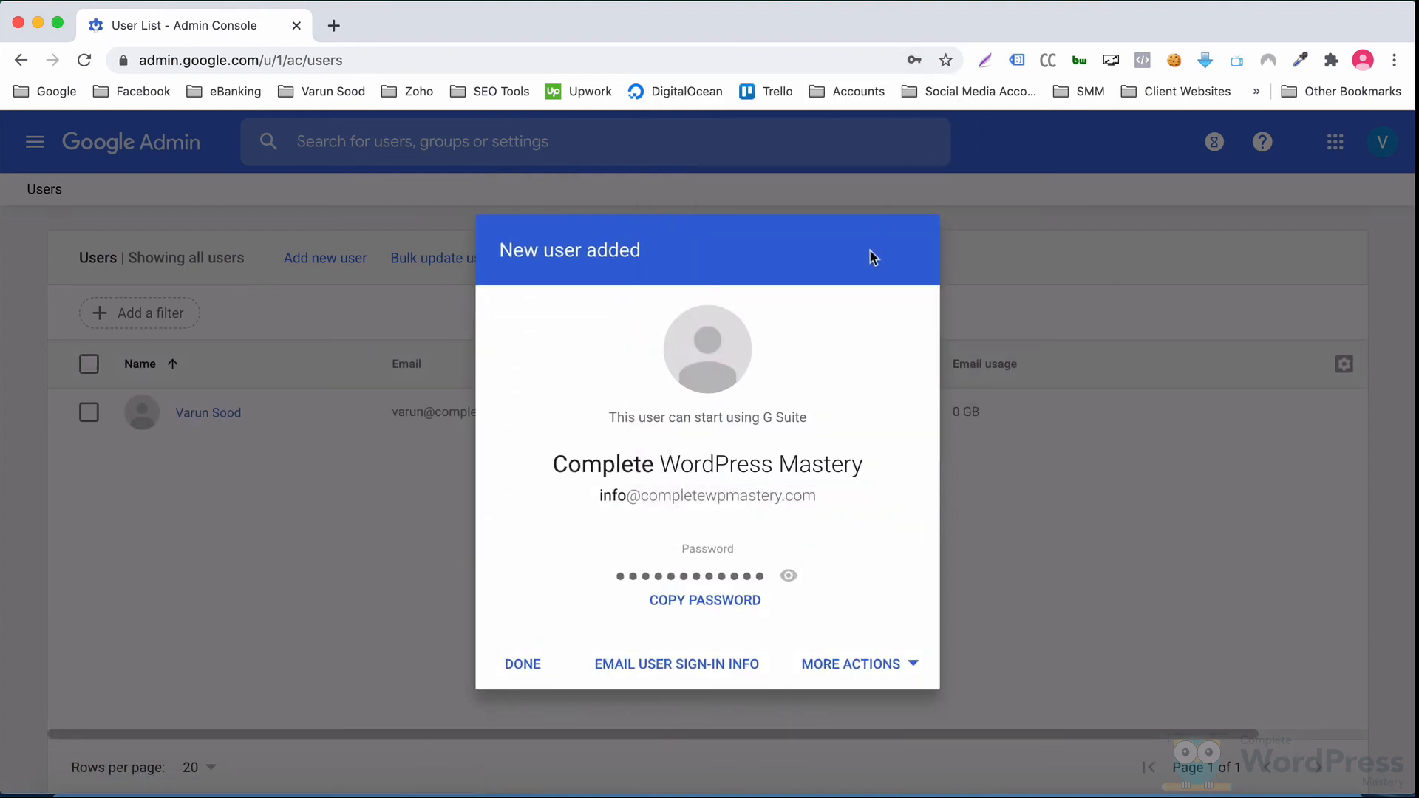
click(522, 664)
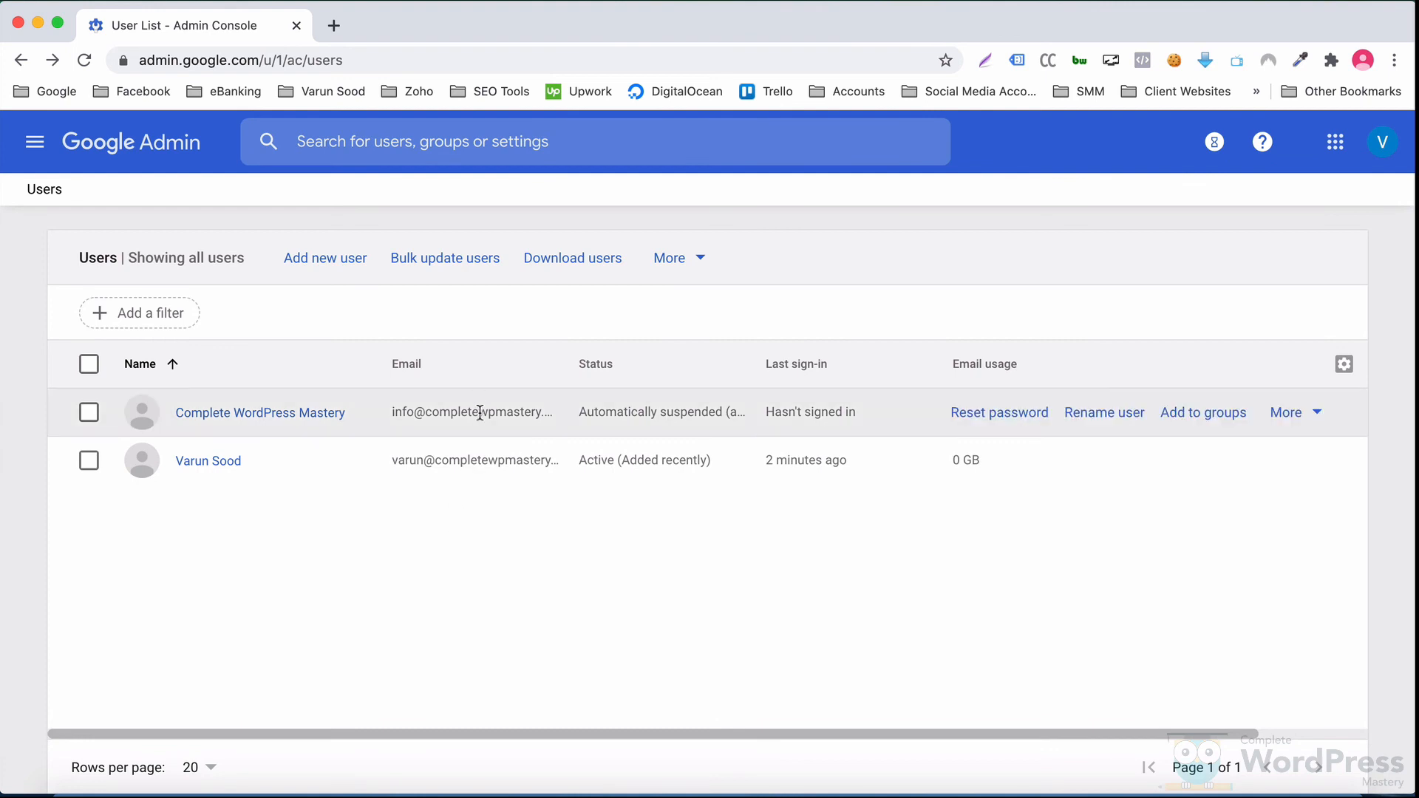
Step: Copy the new info user's email address from their profile page
click(281, 412)
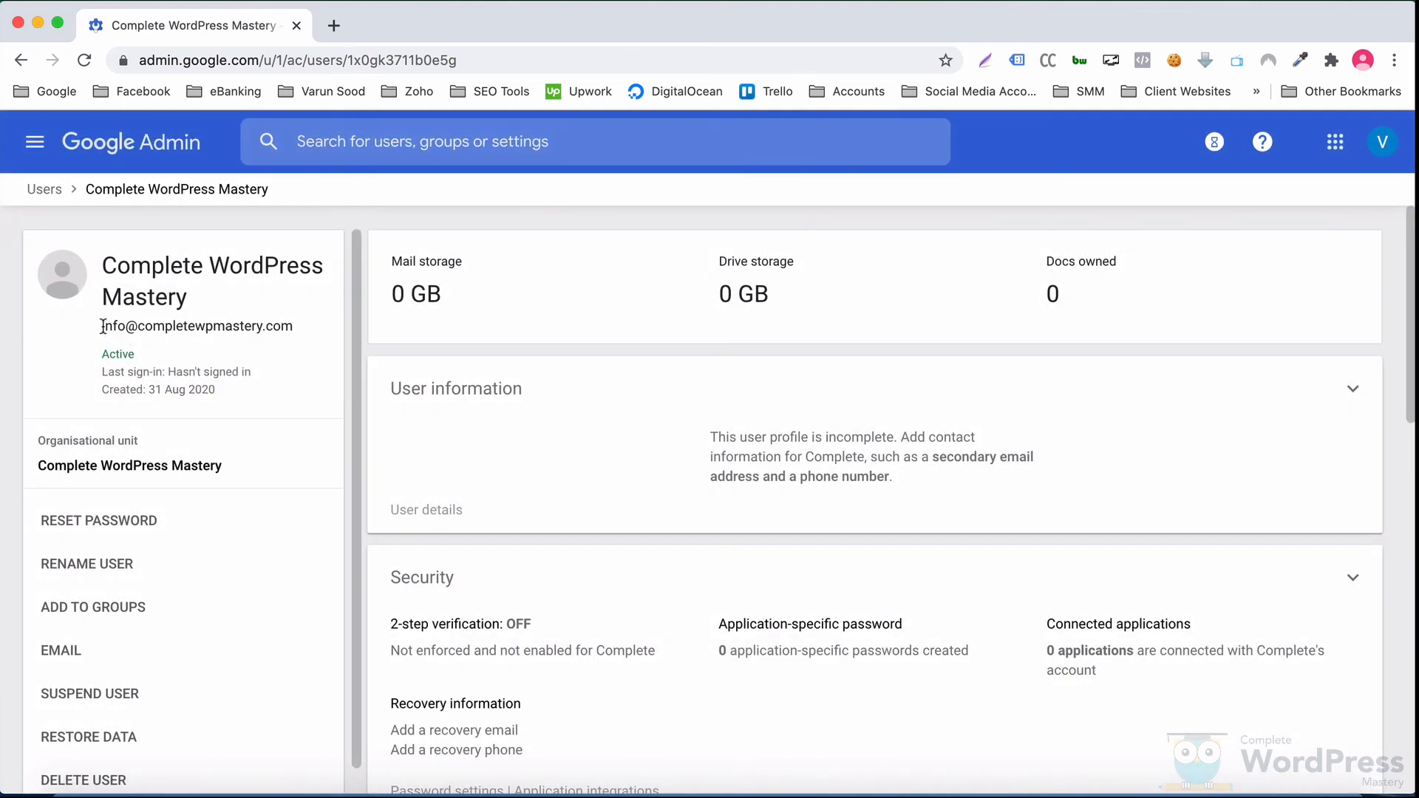
drag(103, 326, 285, 327)
right_click(285, 328)
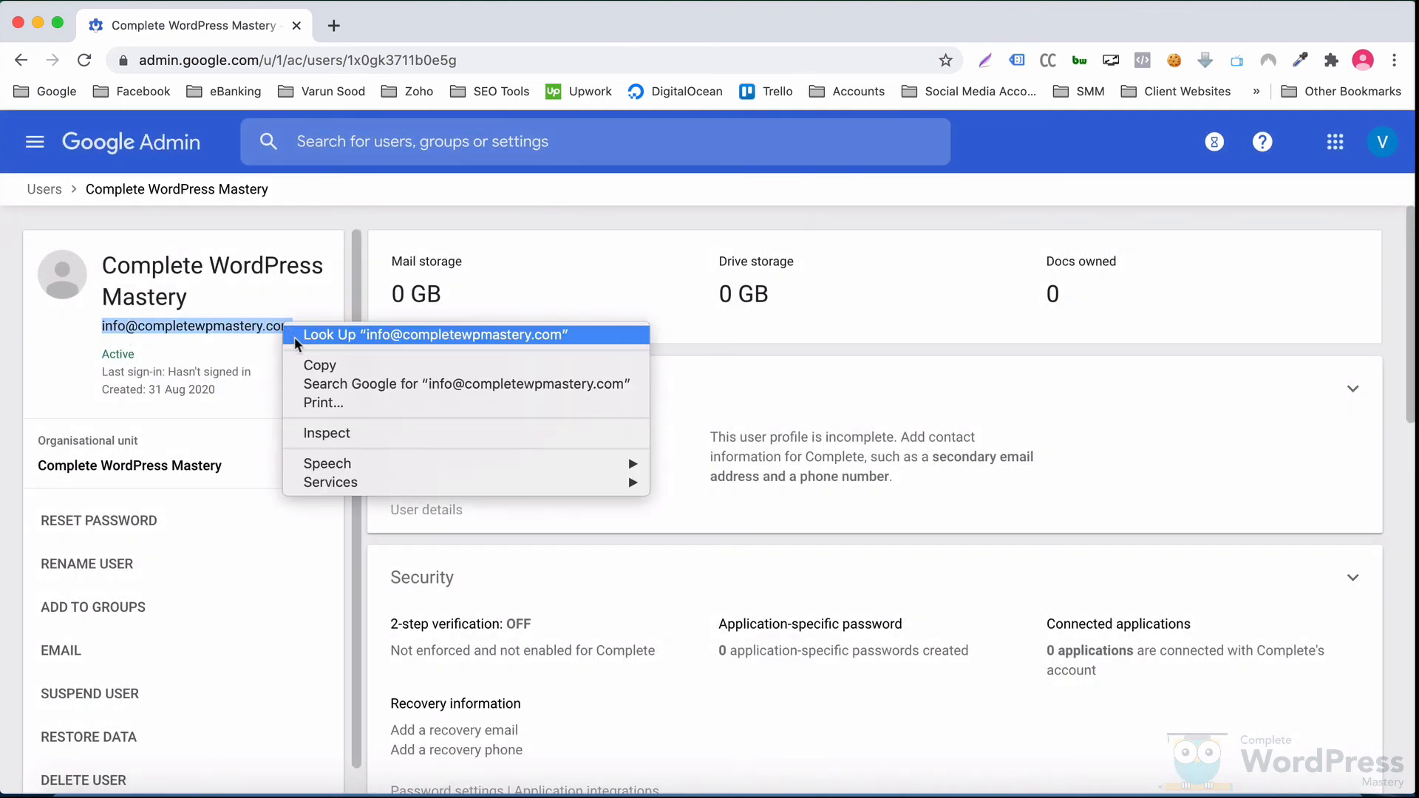
click(308, 366)
Step: Open a new incognito browser window from the File menu
click(299, 289)
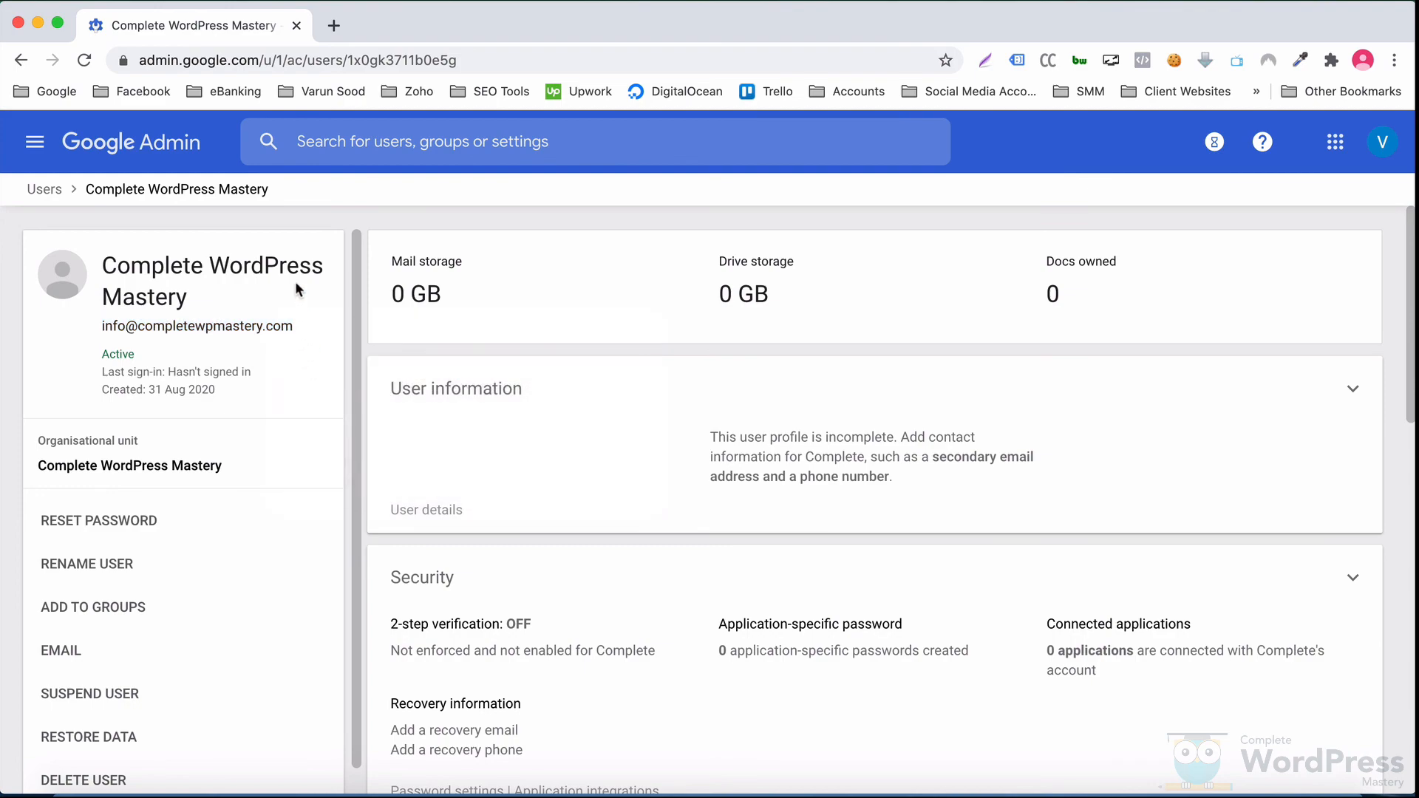
click(139, 8)
click(148, 46)
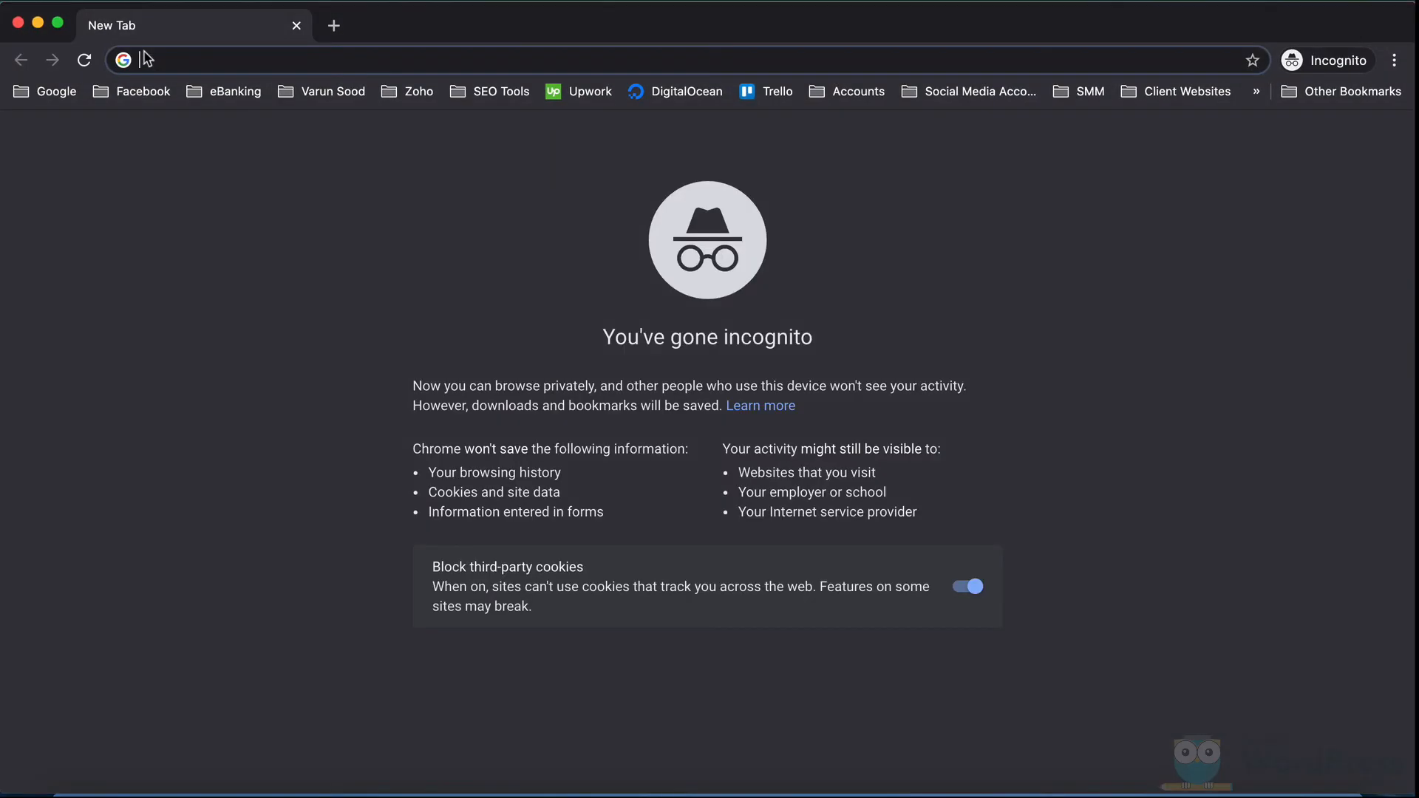
Step: Sign into gmail.com with the copied info address and the user's password
text(gmail.com)
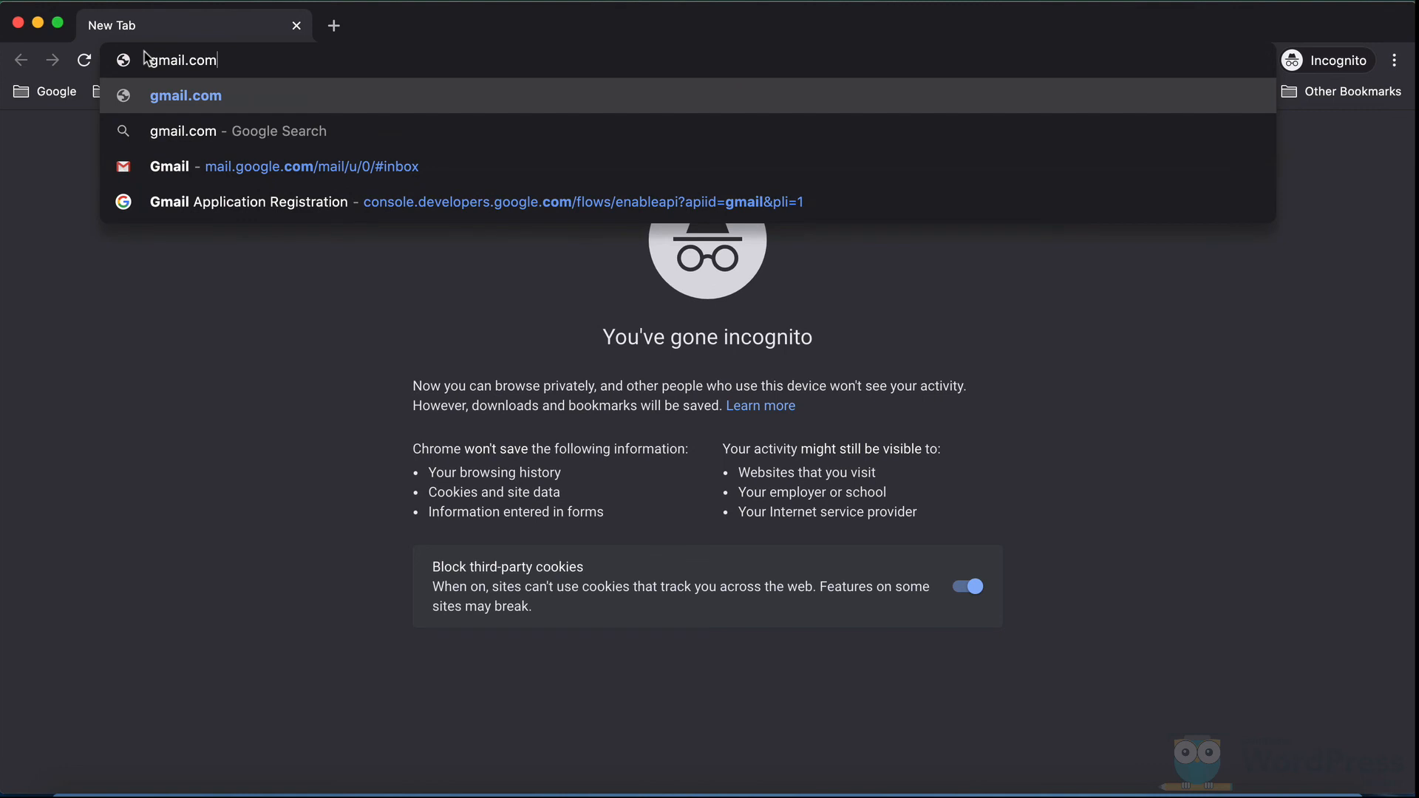
key(Return)
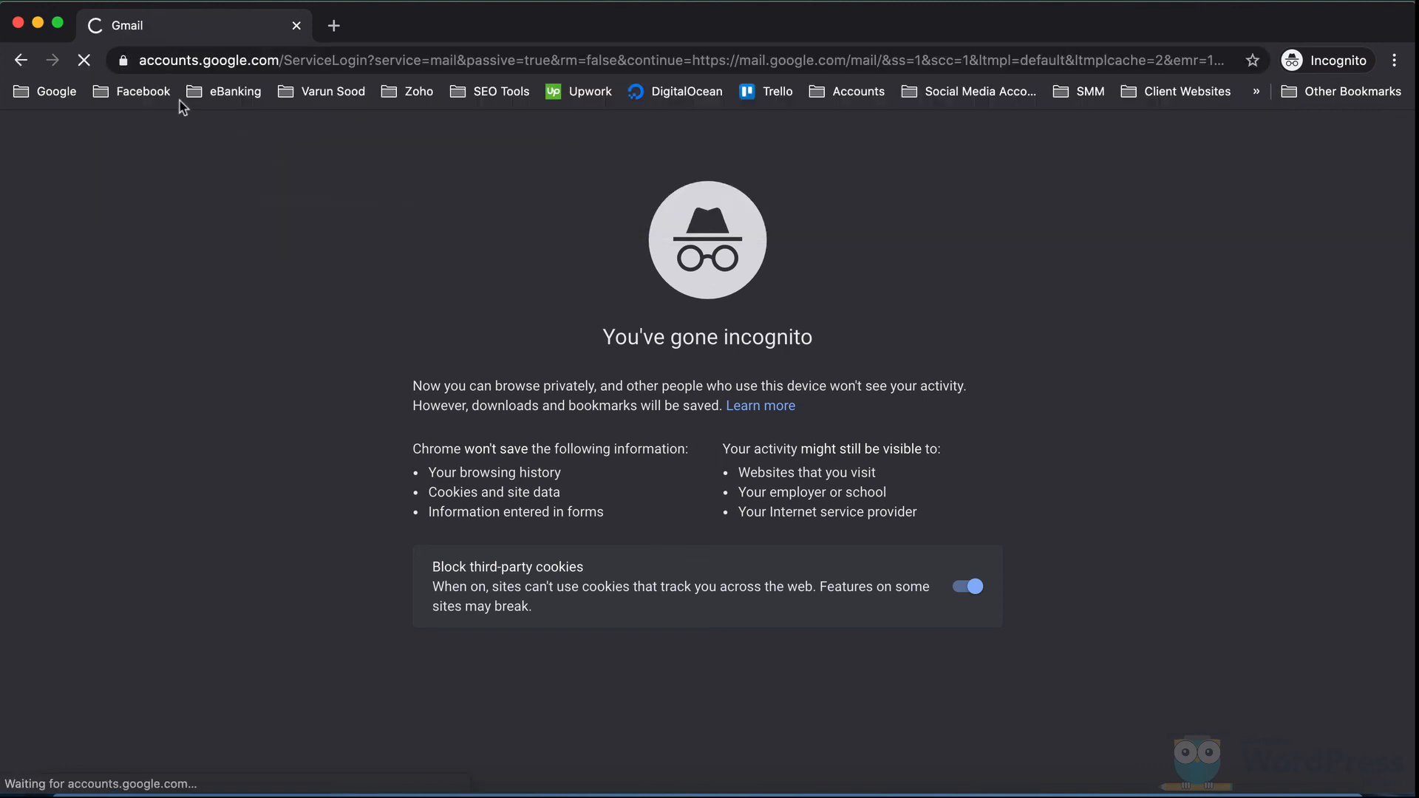
key(super+v)
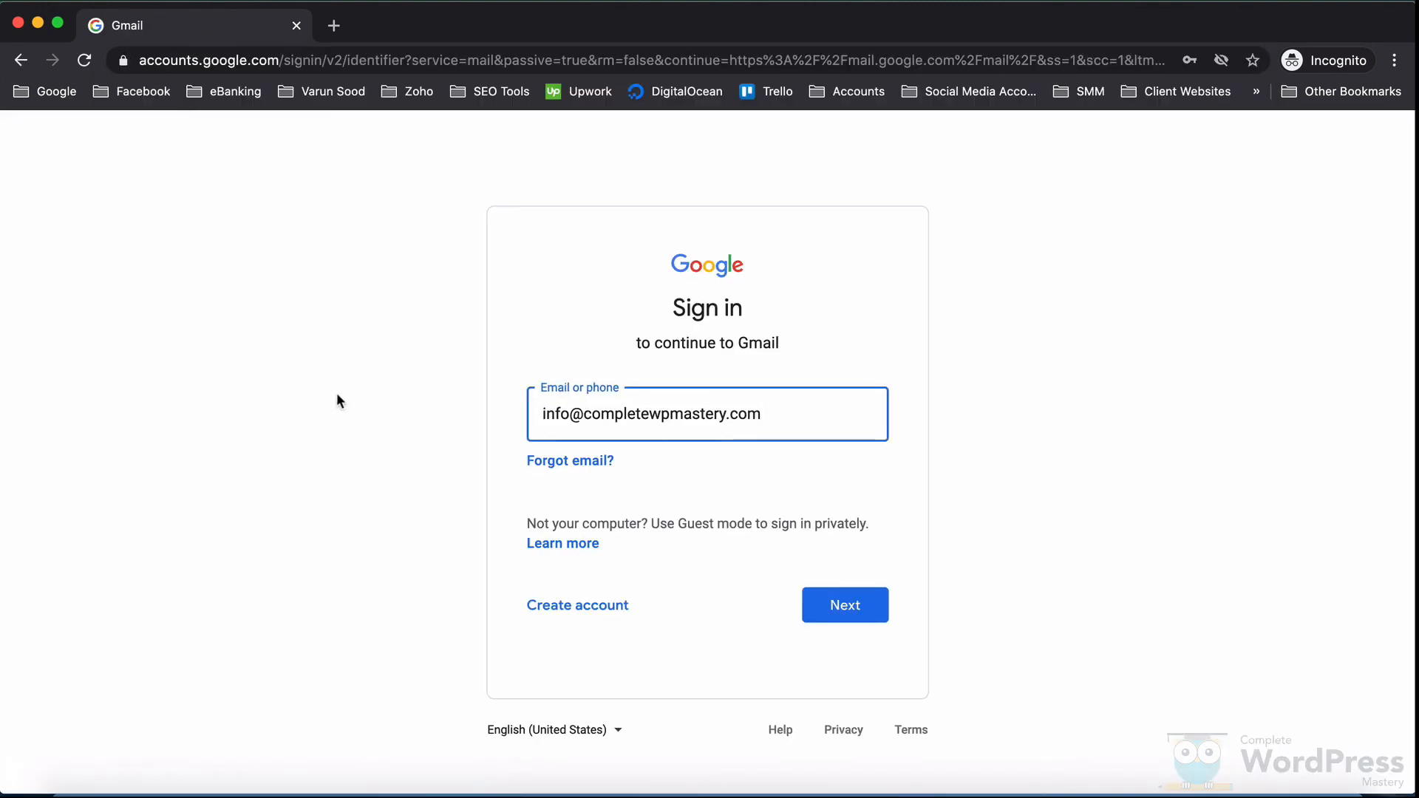
click(876, 613)
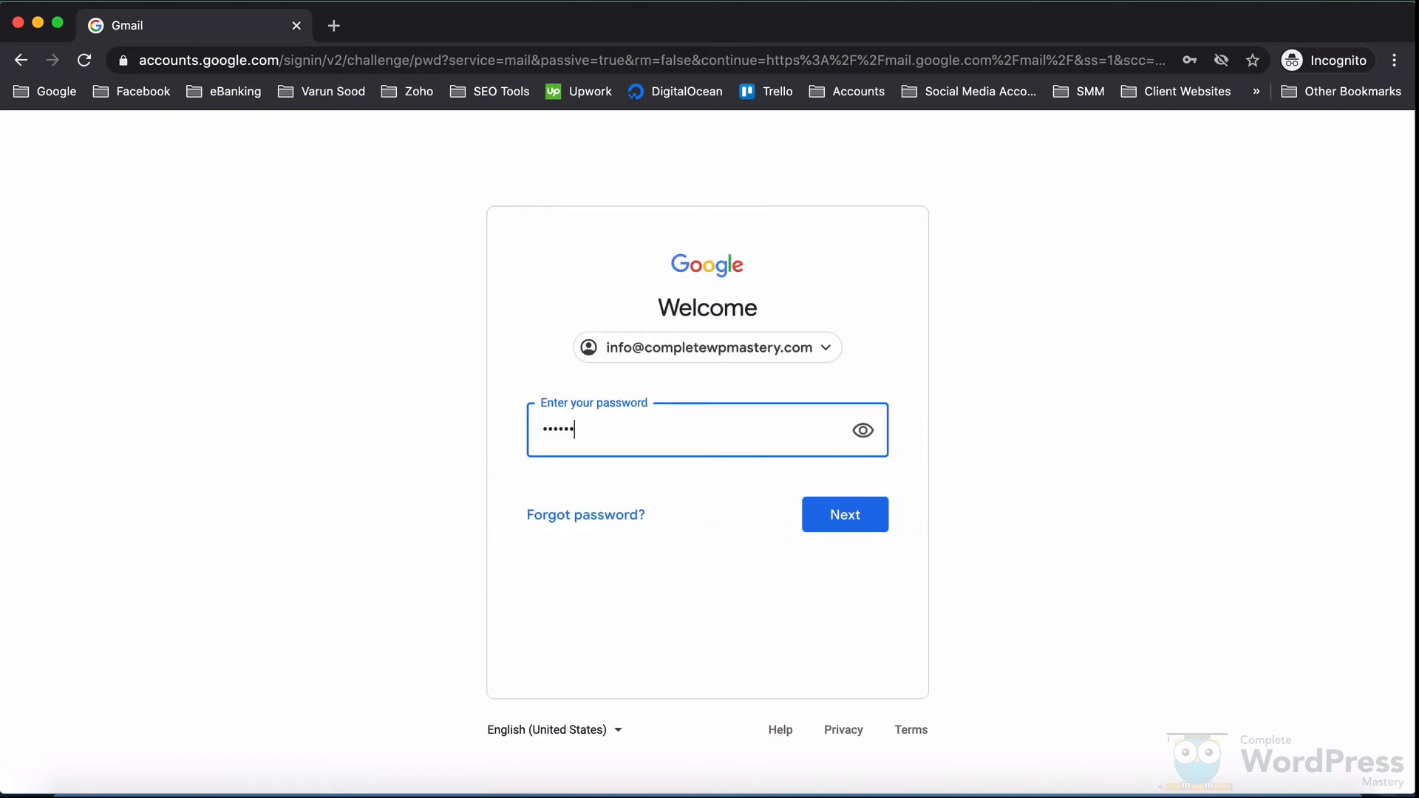
key(Return)
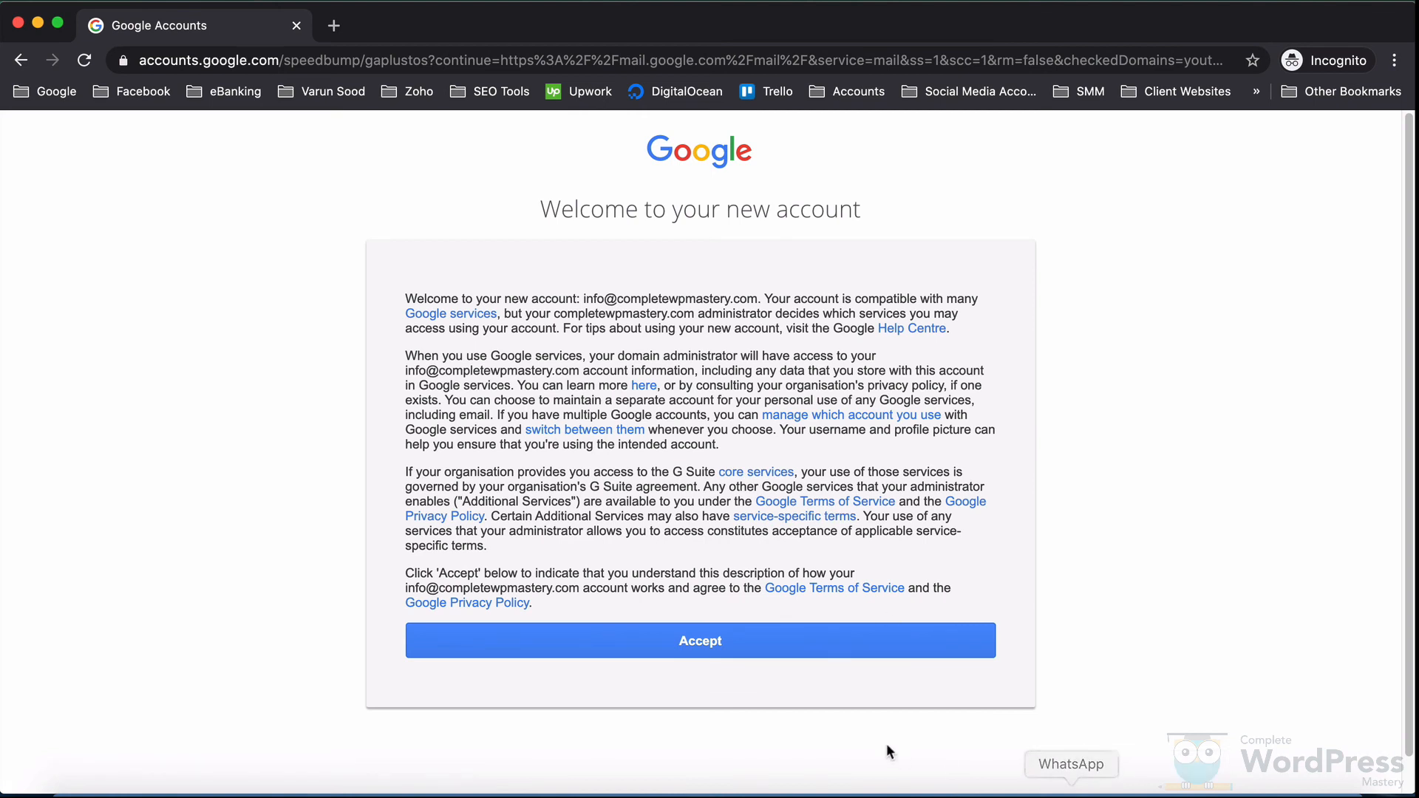
Step: Accept the new account terms and dismiss the Google Meet popup and getting-started card
click(800, 650)
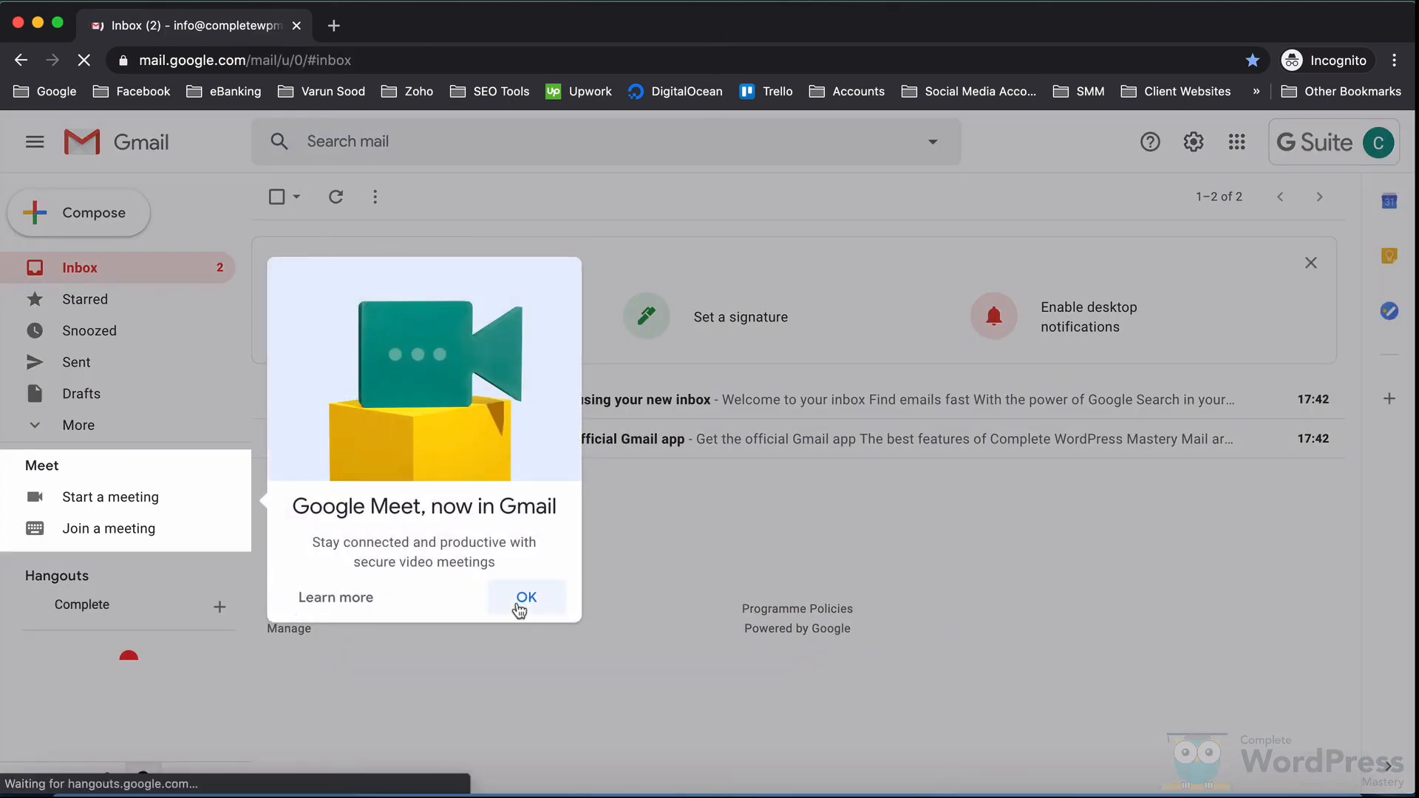
click(527, 595)
click(1310, 263)
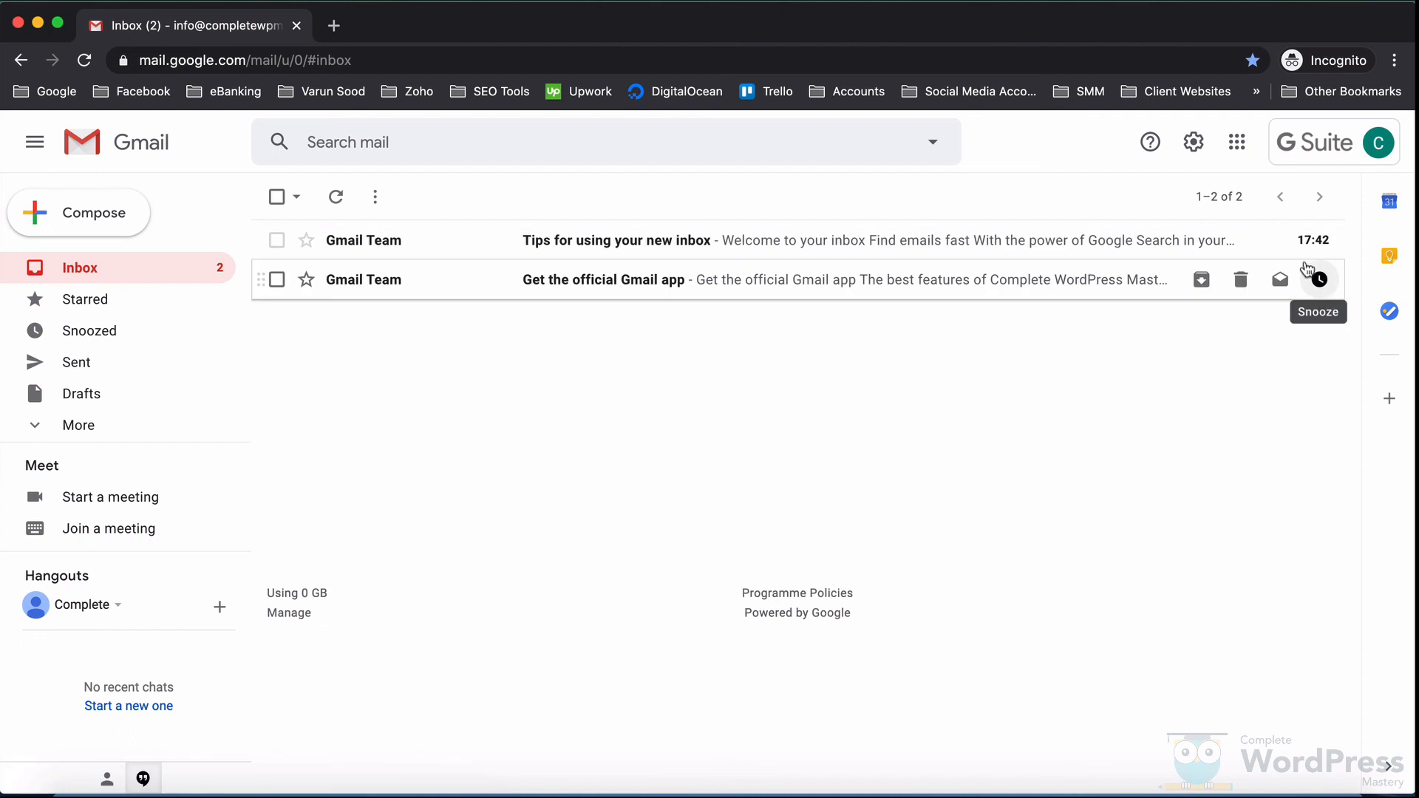